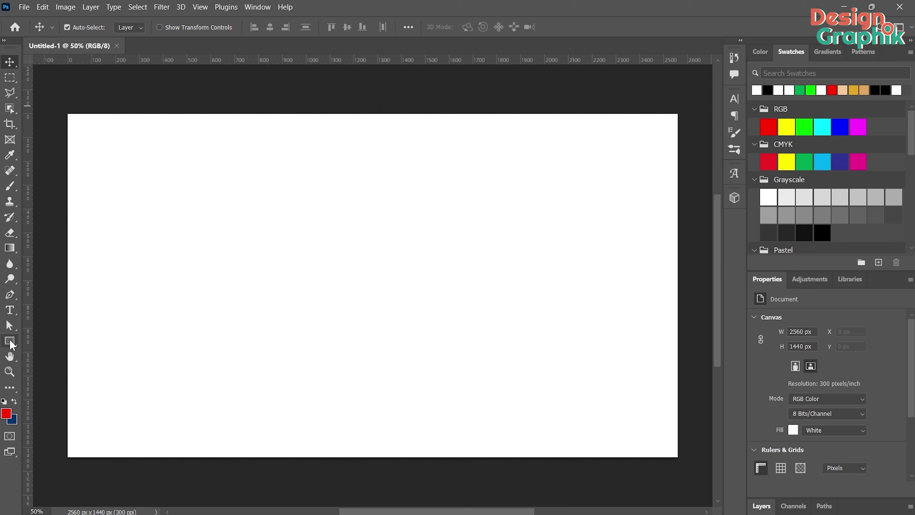
# Draw a red rectangle covering the left half of the canvas.
pyautogui.click(10, 341)
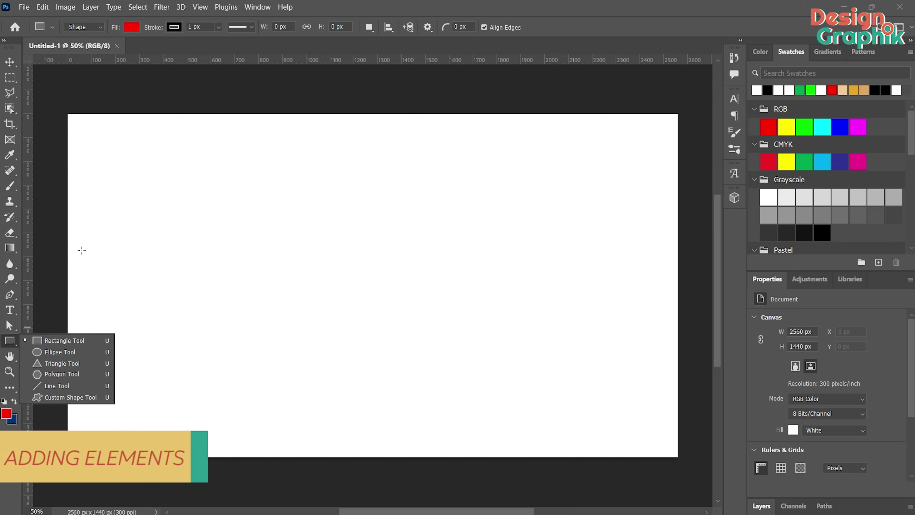
pyautogui.moveTo(47, 82); pyautogui.dragTo(199, 254)
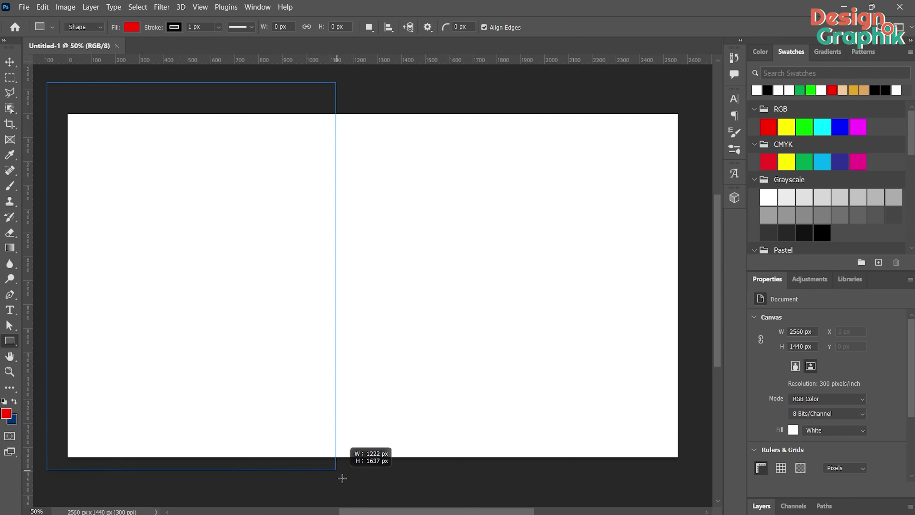
pyautogui.moveTo(200, 254); pyautogui.dragTo(390, 489)
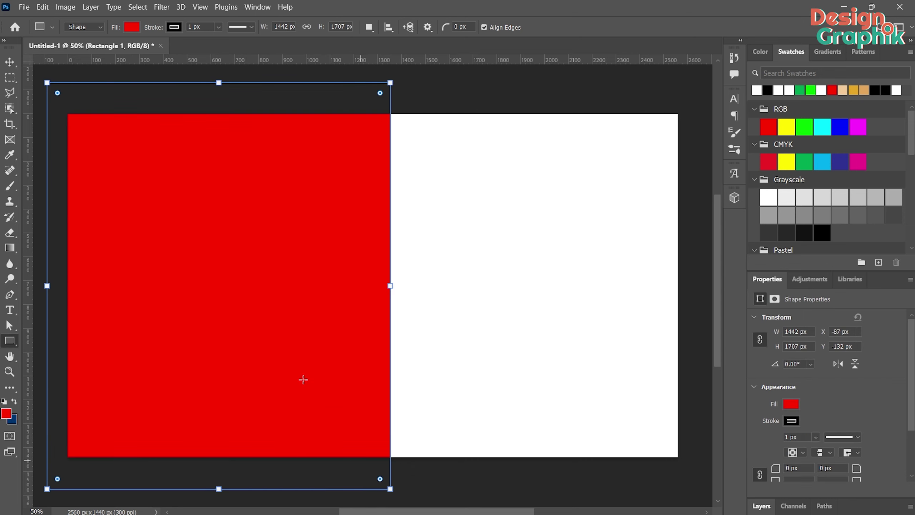
# Duplicate the red rectangle onto the right half and fill the copy bright green.
pyautogui.click(10, 63)
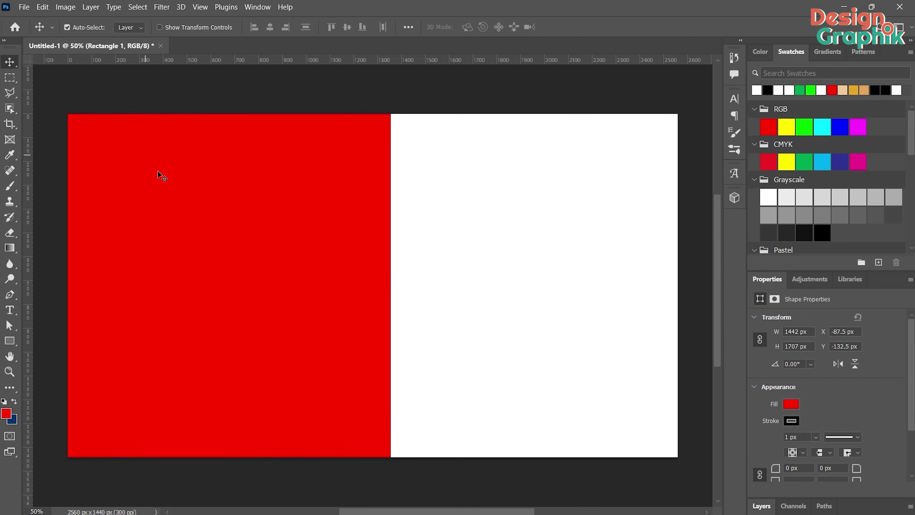
pyautogui.moveTo(174, 215); pyautogui.dragTo(513, 217)
pyautogui.press('u')
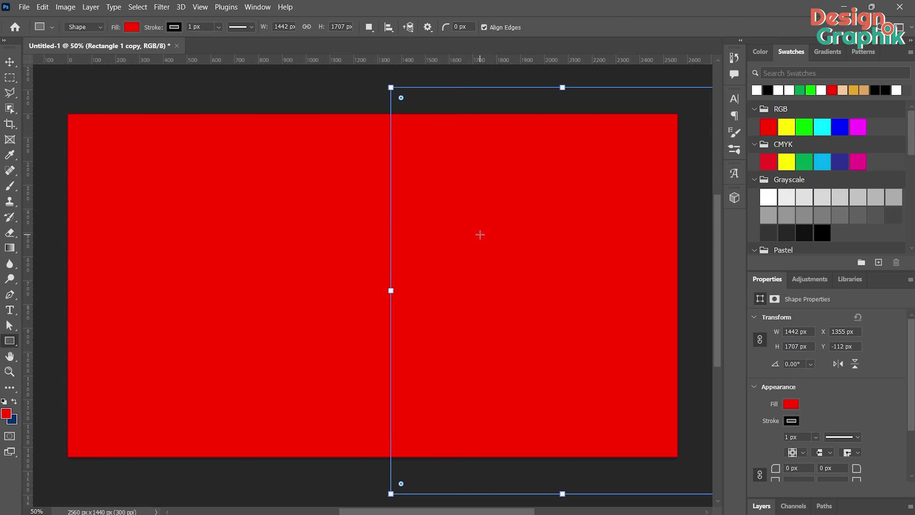
pyautogui.click(131, 29)
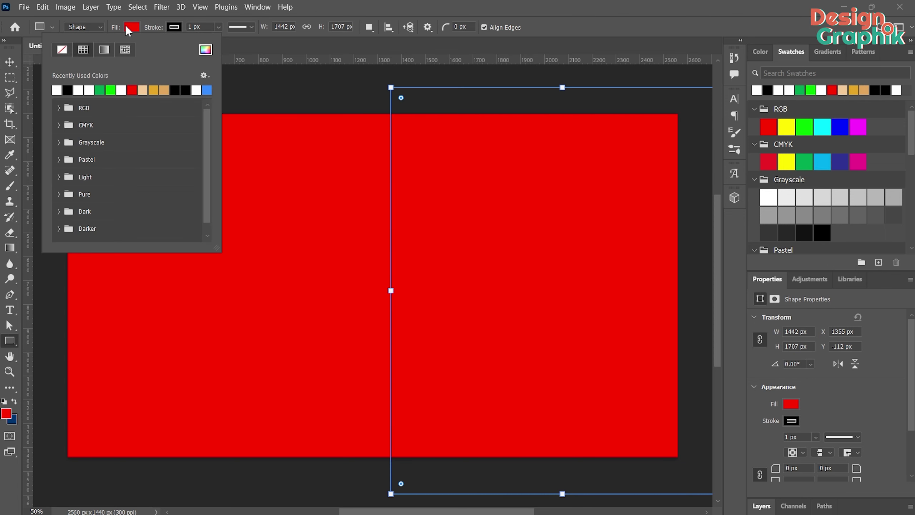
pyautogui.click(113, 88)
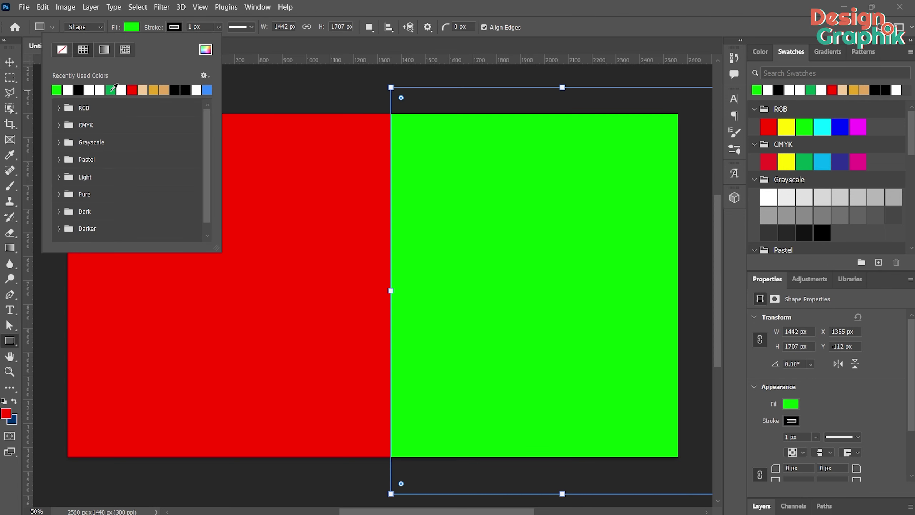
pyautogui.click(353, 88)
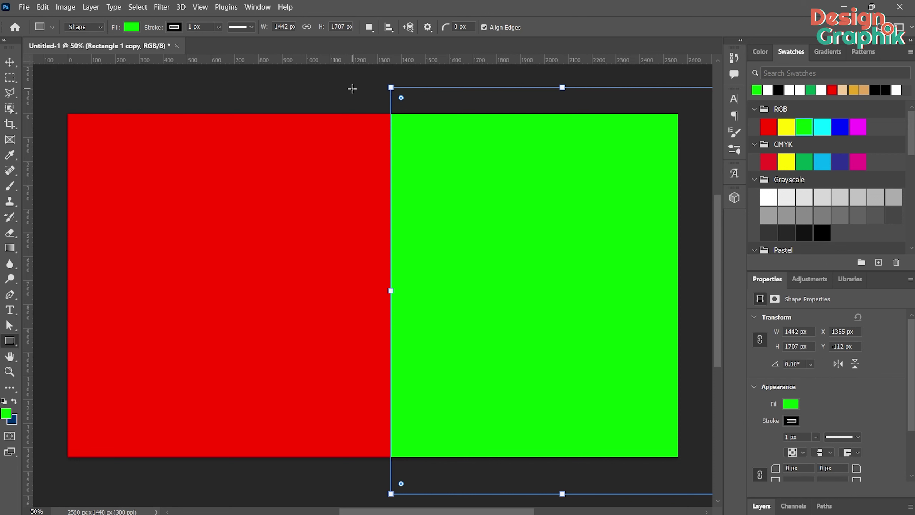
pyautogui.click(200, 6)
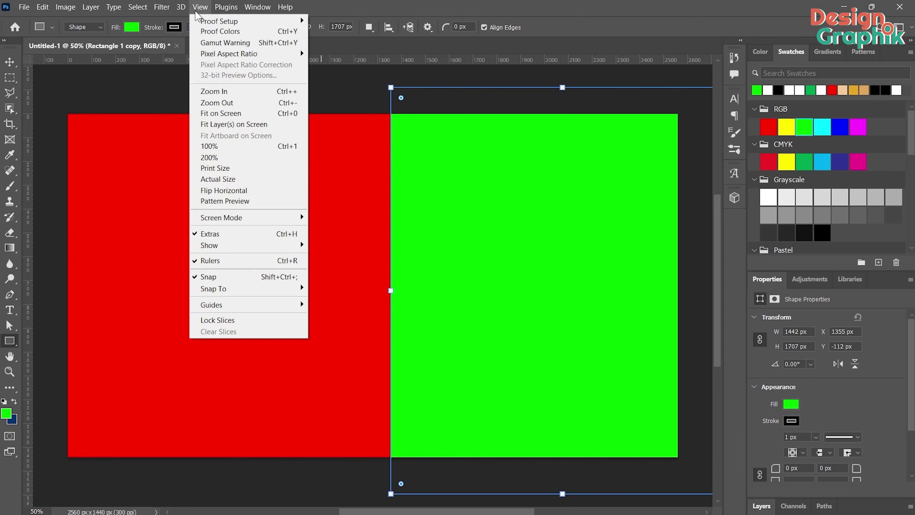
pyautogui.moveTo(212, 305)
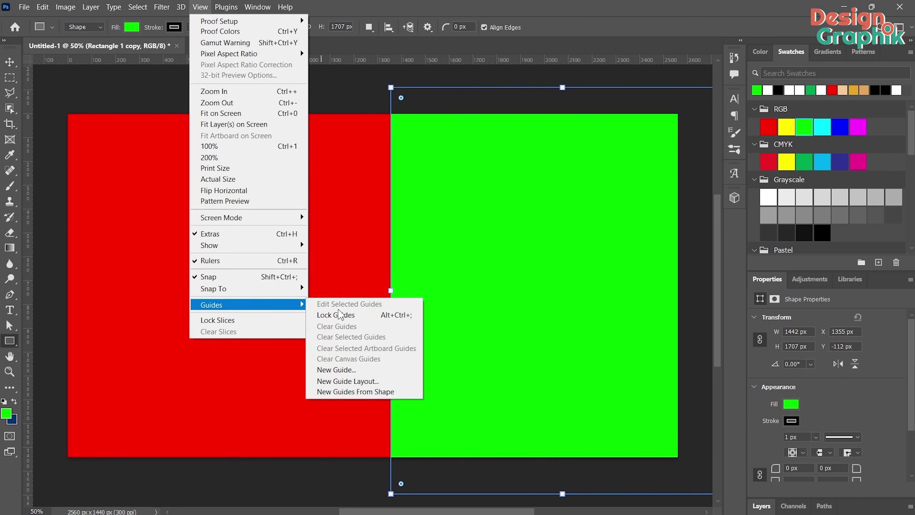
# Add a New Guide Layout grid and slide both rectangles to meet at the centre line.
pyautogui.click(347, 382)
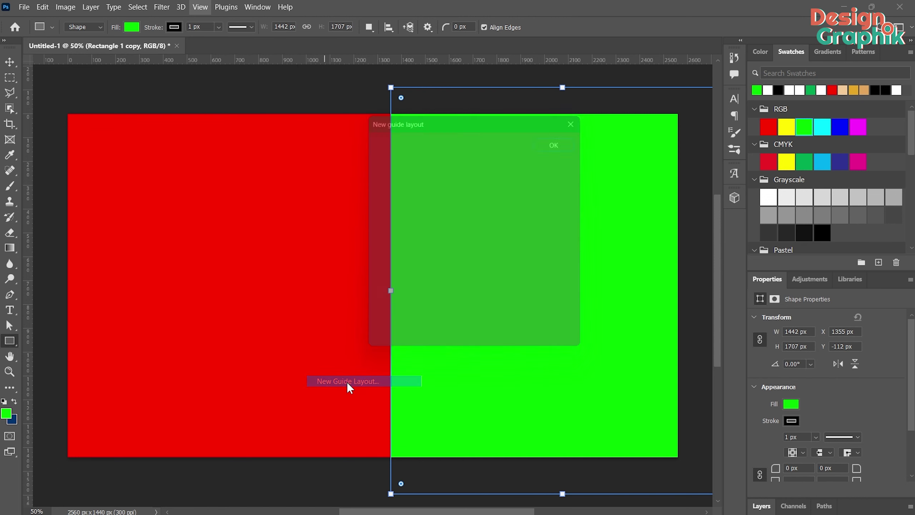
pyautogui.click(563, 144)
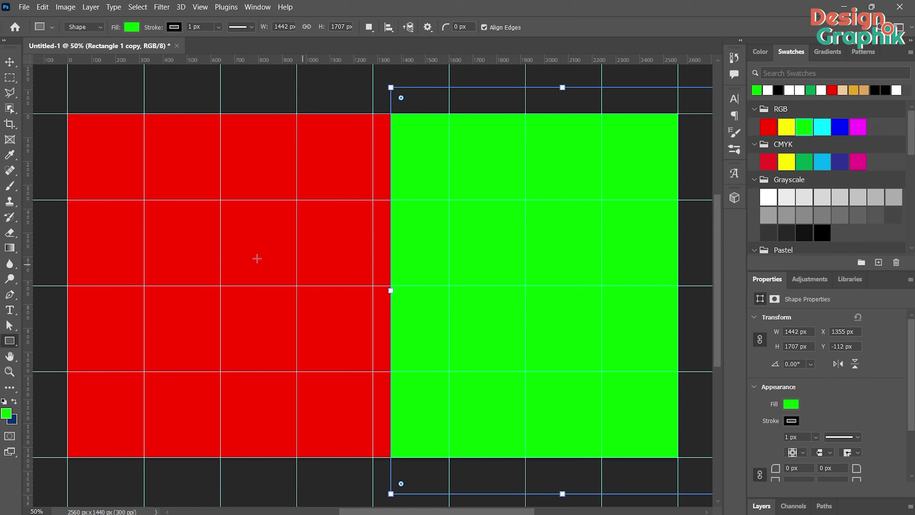
pyautogui.click(10, 62)
pyautogui.moveTo(271, 254); pyautogui.dragTo(254, 255)
pyautogui.moveTo(442, 258); pyautogui.dragTo(415, 262)
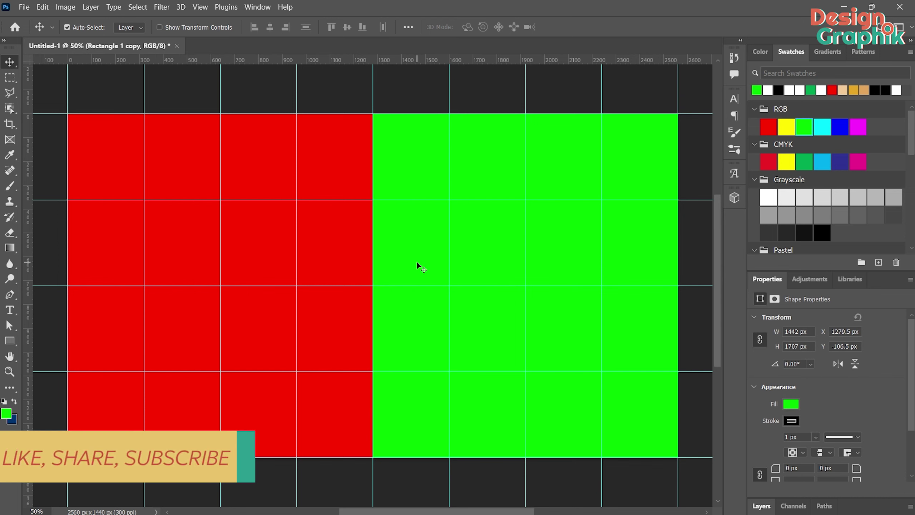
# Set the stroke width of the green and red rectangles to 0 px.
pyautogui.click(10, 341)
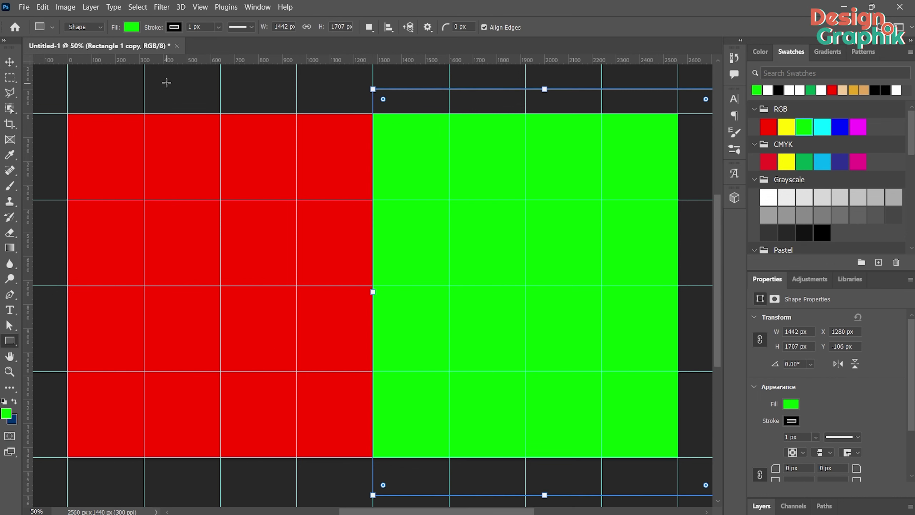
pyautogui.click(219, 28)
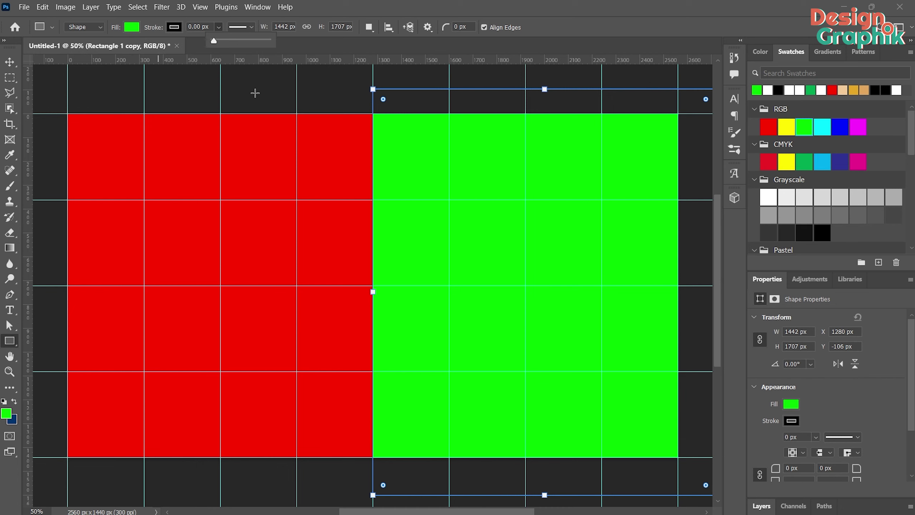
pyautogui.press('v')
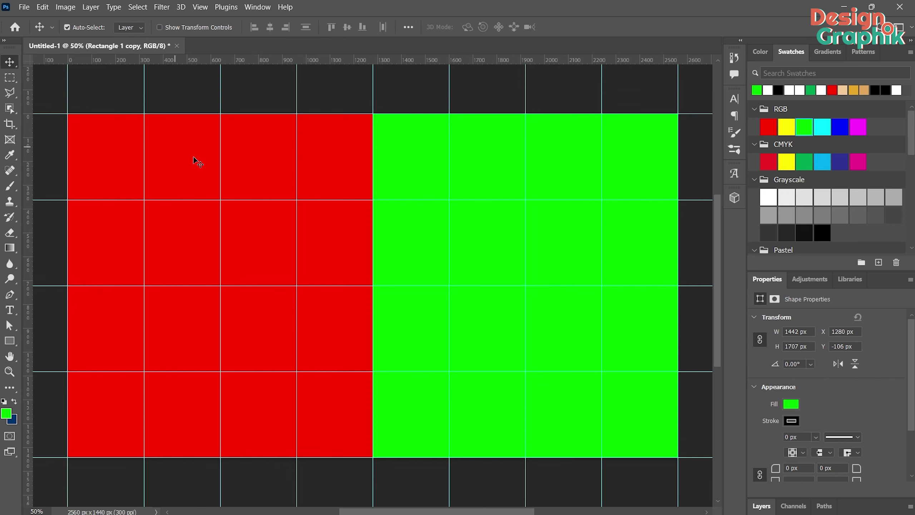
pyautogui.click(195, 162)
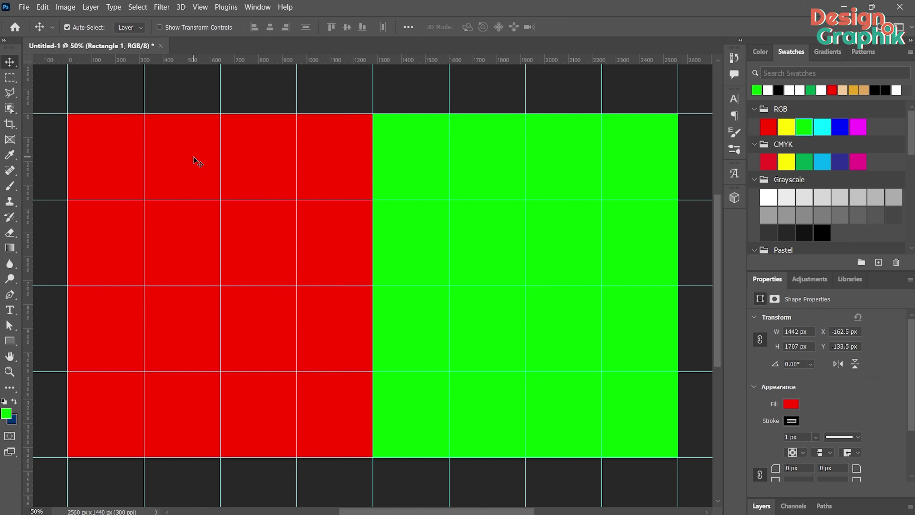
pyautogui.click(9, 341)
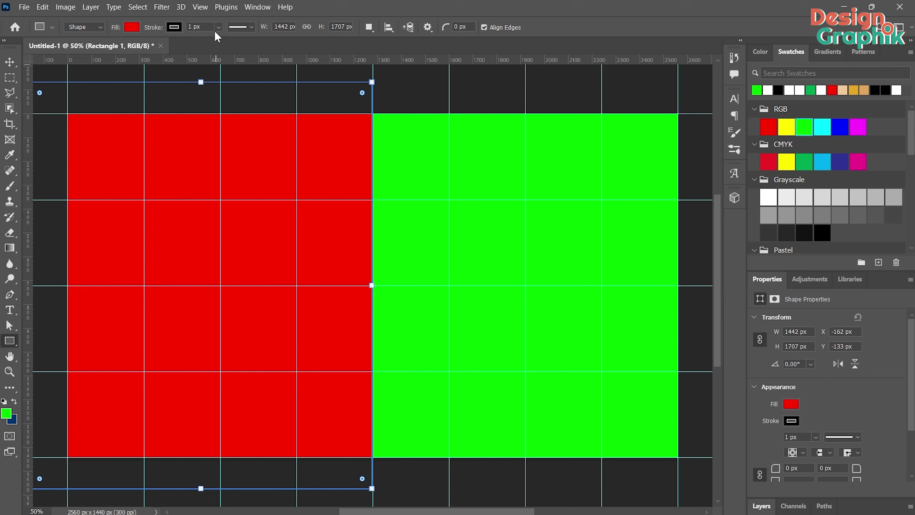
pyautogui.click(219, 27)
pyautogui.moveTo(213, 41); pyautogui.dragTo(157, 44)
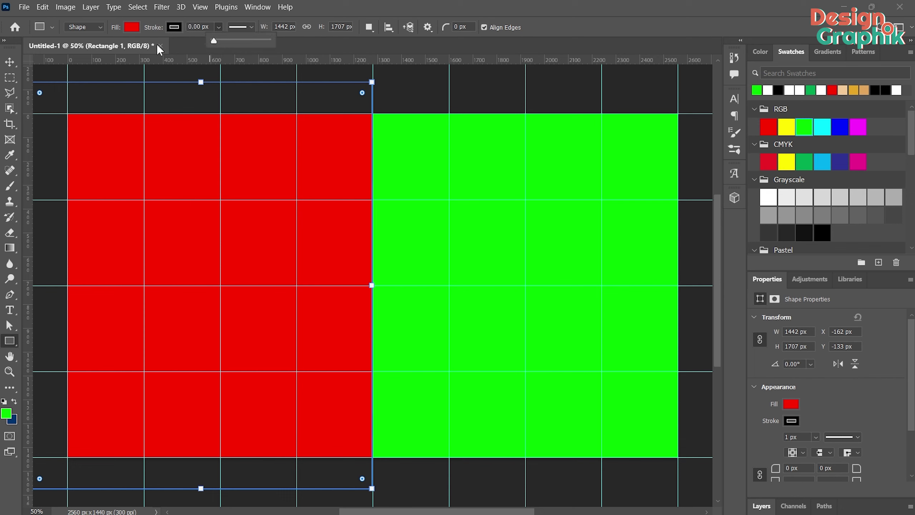
pyautogui.click(5, 61)
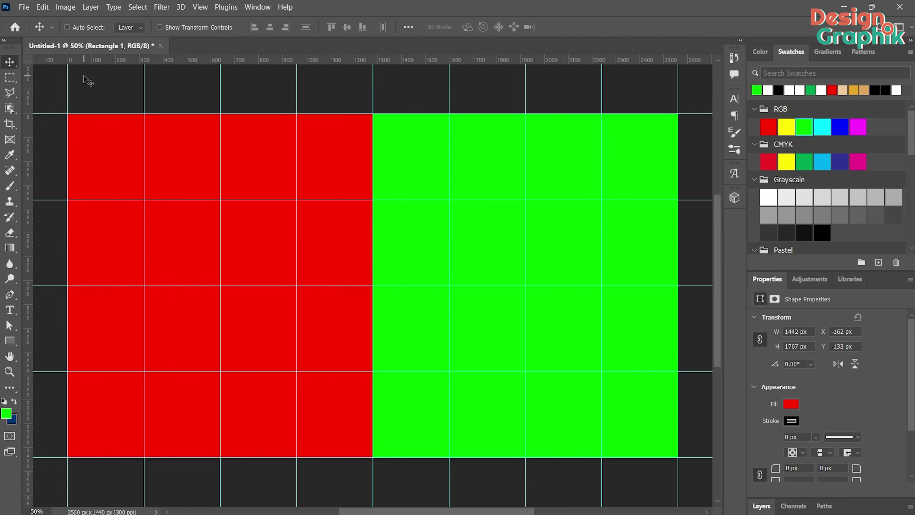
# Open the 9874198_27104 image and the 6922095 shrug illustration from Downloads.
pyautogui.hotkey('ctrl', 'o')
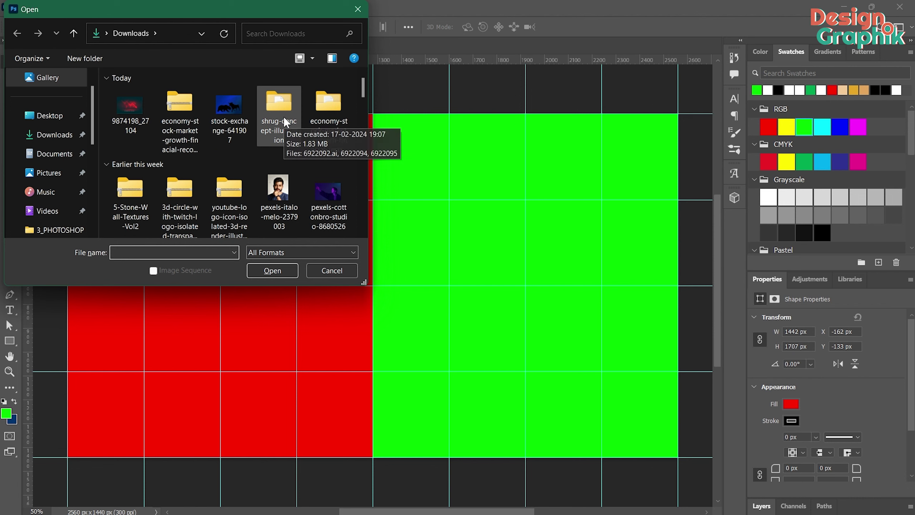
pyautogui.click(122, 121)
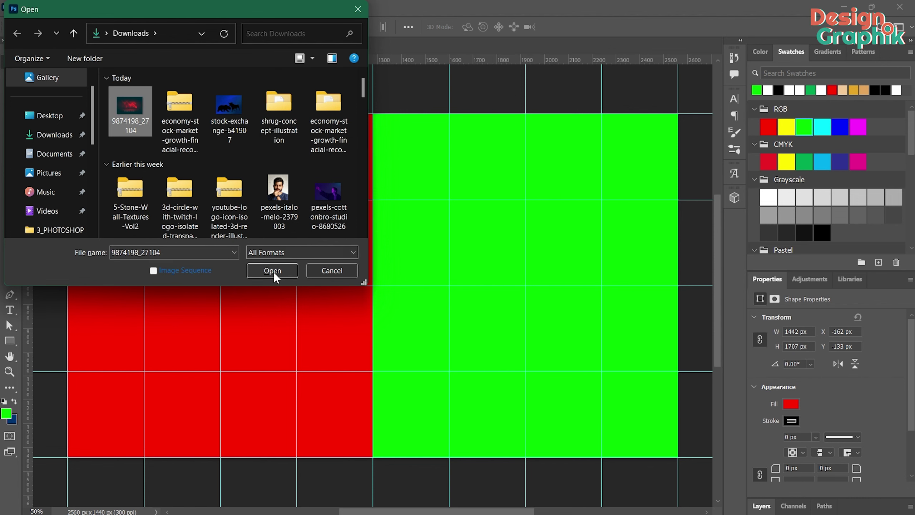
pyautogui.click(272, 270)
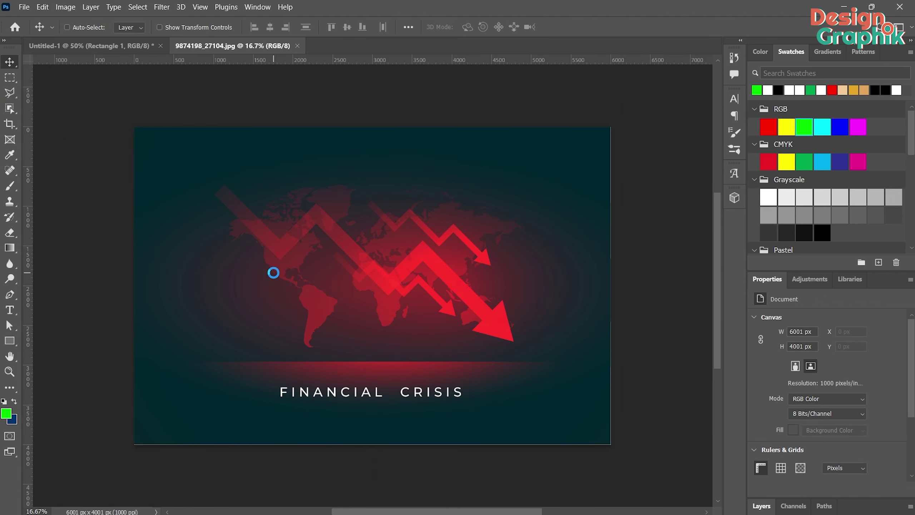
pyautogui.hotkey('ctrl', 'o')
pyautogui.doubleClick(280, 114)
pyautogui.doubleClick(140, 150)
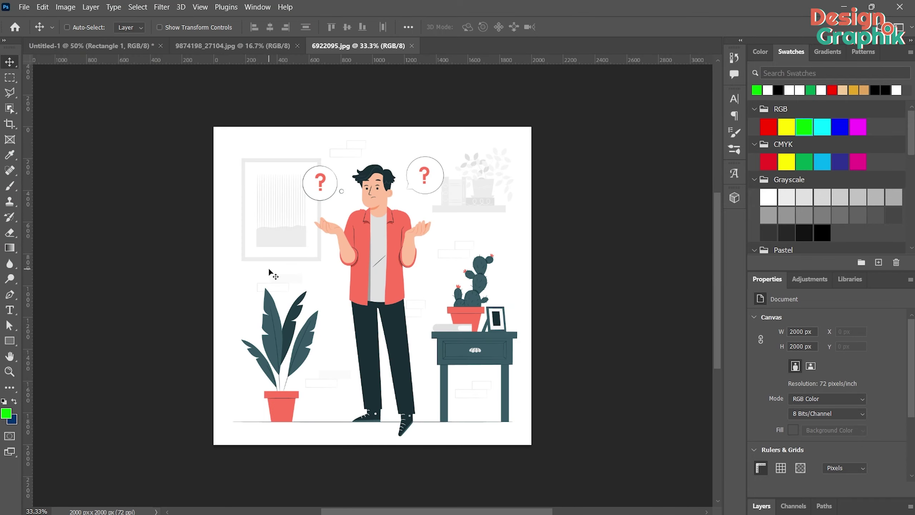
# Open the 27105 image from the economy folder in Downloads.
pyautogui.hotkey('ctrl', 'o')
pyautogui.click(18, 35)
pyautogui.doubleClick(316, 116)
pyautogui.doubleClick(126, 150)
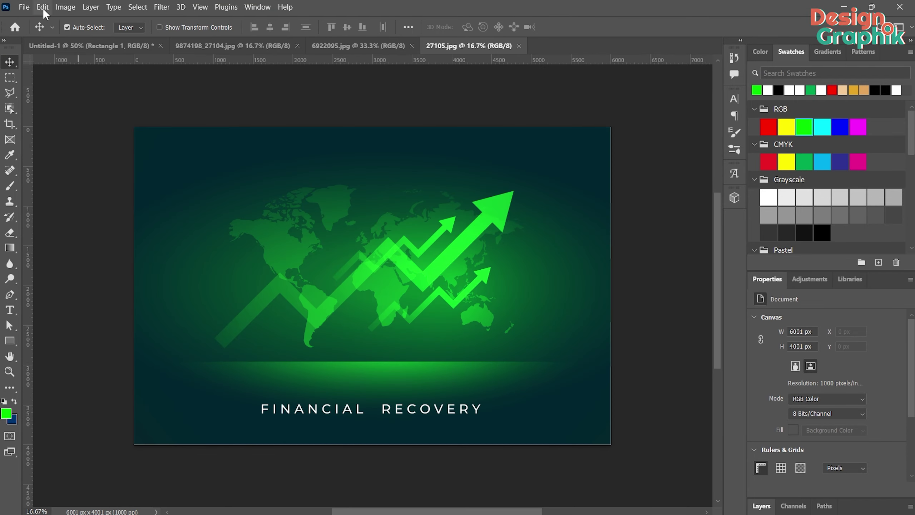
# Bring the 6922095 illustration document to the front.
pyautogui.click(152, 47)
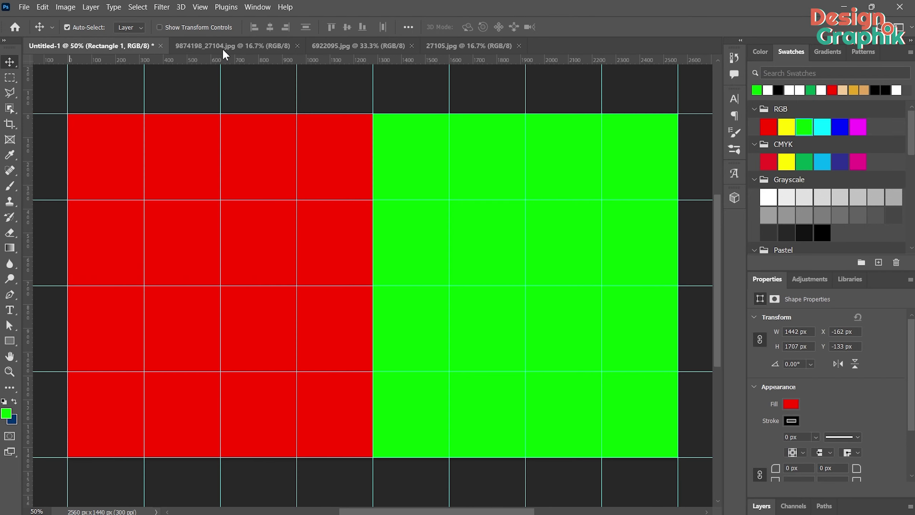
pyautogui.click(266, 46)
pyautogui.click(333, 42)
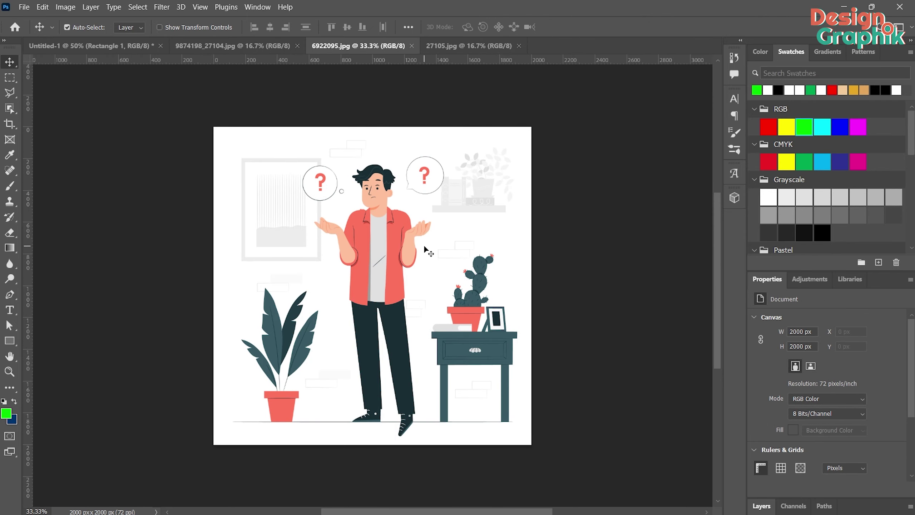
pyautogui.scroll(3, 346, 298)
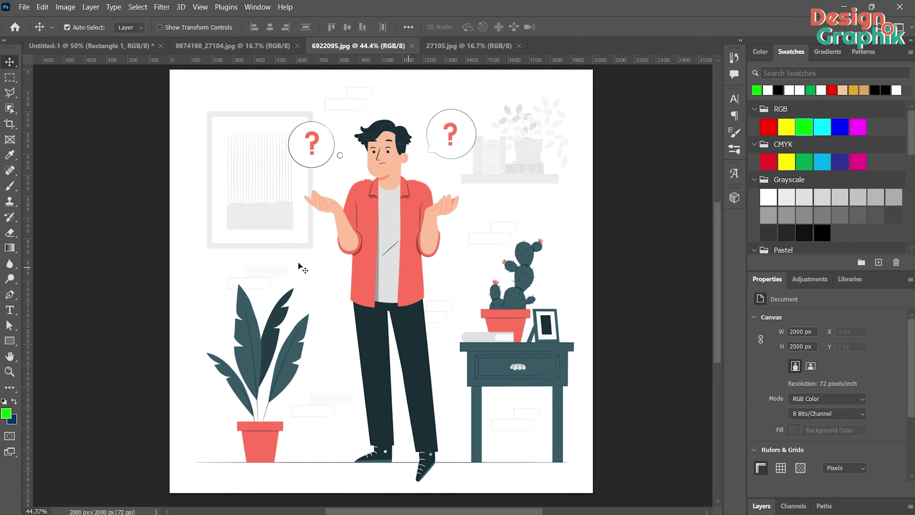
pyautogui.click(11, 107)
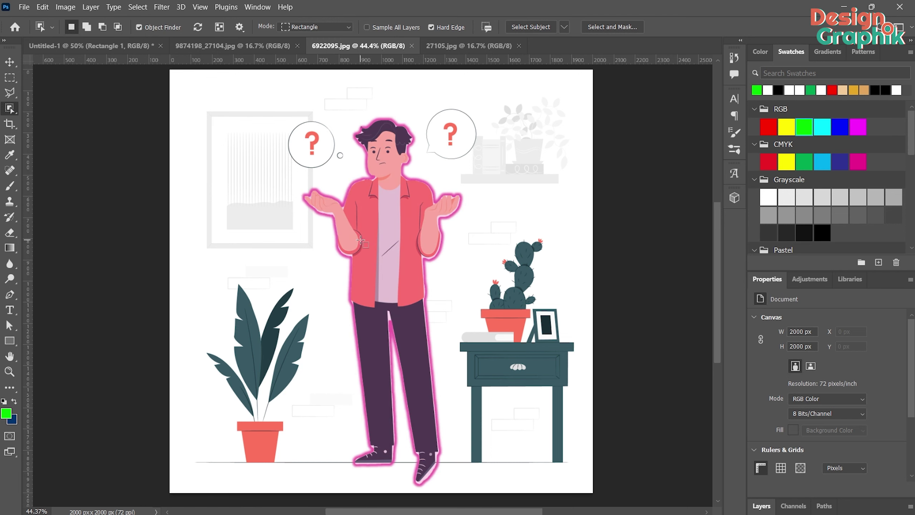
# Select the shrugging man with Object Selection, deselecting and retrying once.
pyautogui.click(397, 208)
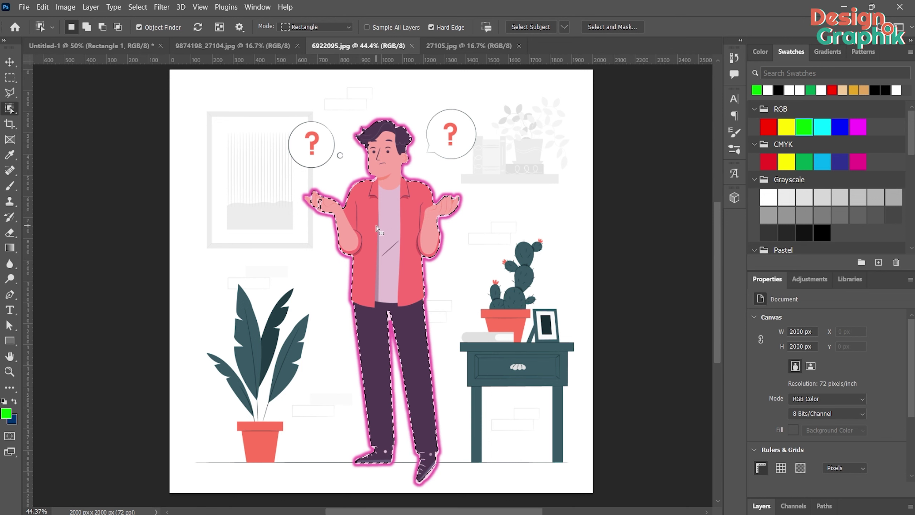
pyautogui.hotkey('ctrl', 'd')
pyautogui.click(383, 141)
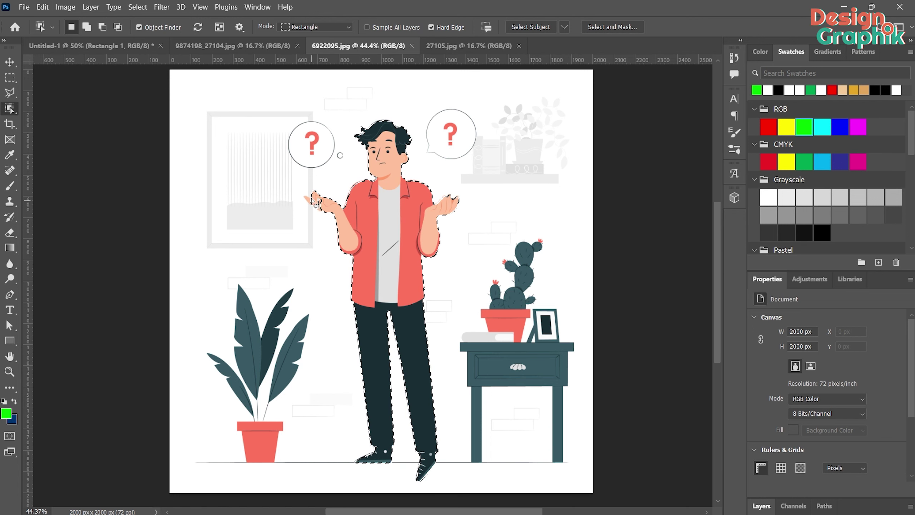
# In Select and Mask, add the missed red gap with Quick Selection.
pyautogui.click(585, 26)
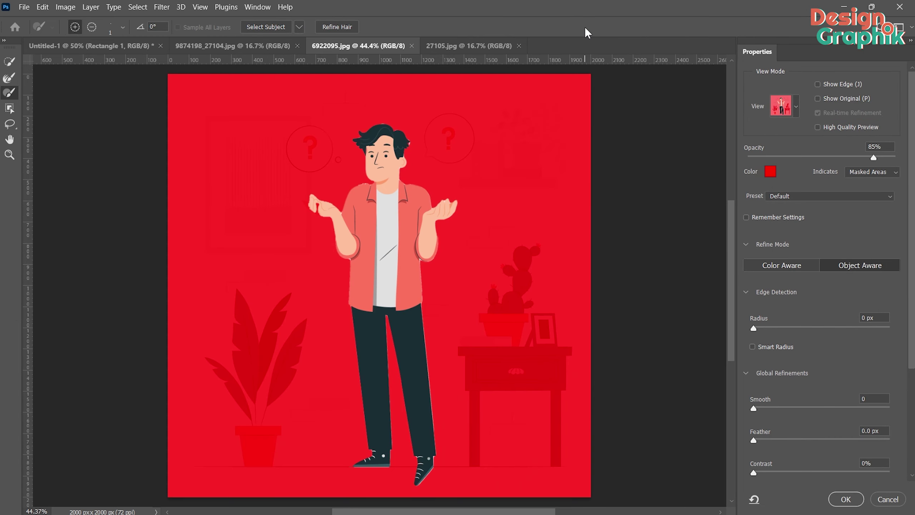
pyautogui.scroll(2, 333, 199)
pyautogui.scroll(3, 334, 200)
pyautogui.scroll(3, 333, 200)
pyautogui.scroll(2, 334, 199)
pyautogui.scroll(3, 252, 237)
pyautogui.scroll(4, 247, 243)
pyautogui.scroll(1, 247, 243)
pyautogui.scroll(-1, 249, 243)
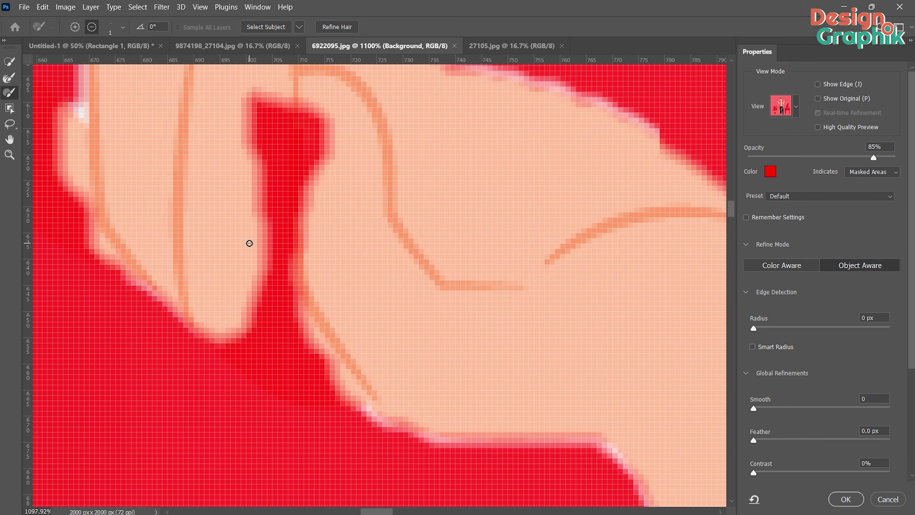
pyautogui.press('alt')
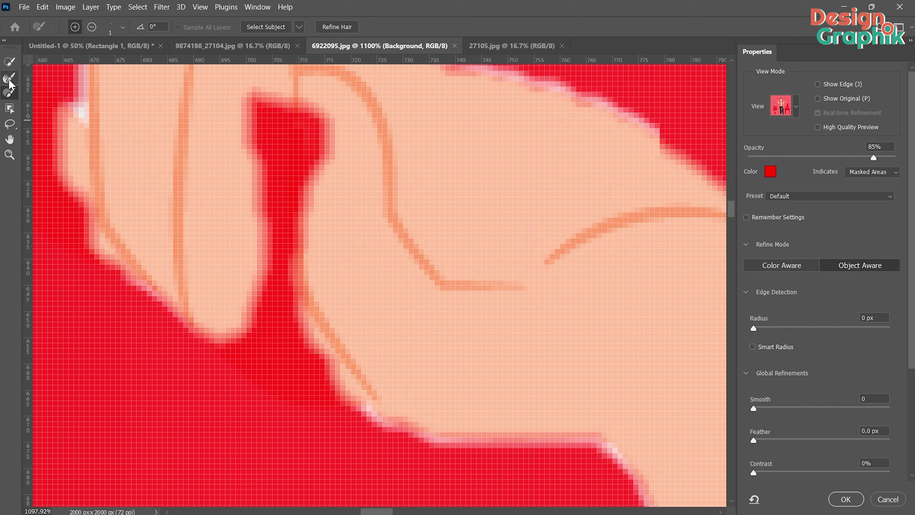
pyautogui.click(11, 85)
pyautogui.click(10, 62)
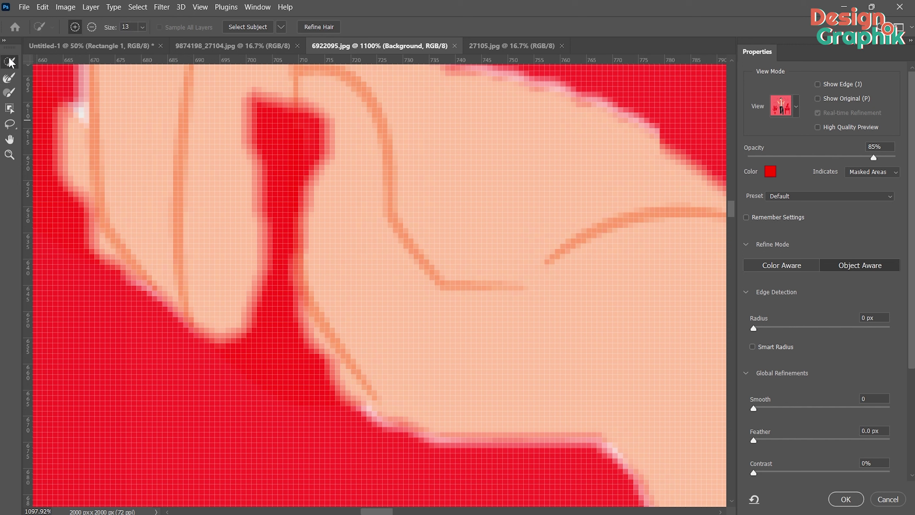
pyautogui.moveTo(137, 119); pyautogui.dragTo(296, 146)
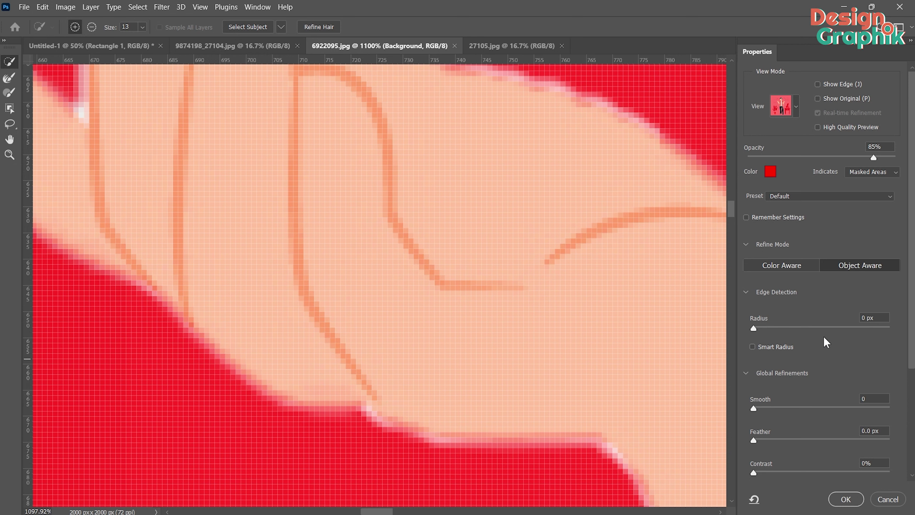
pyautogui.moveTo(386, 512); pyautogui.dragTo(362, 511)
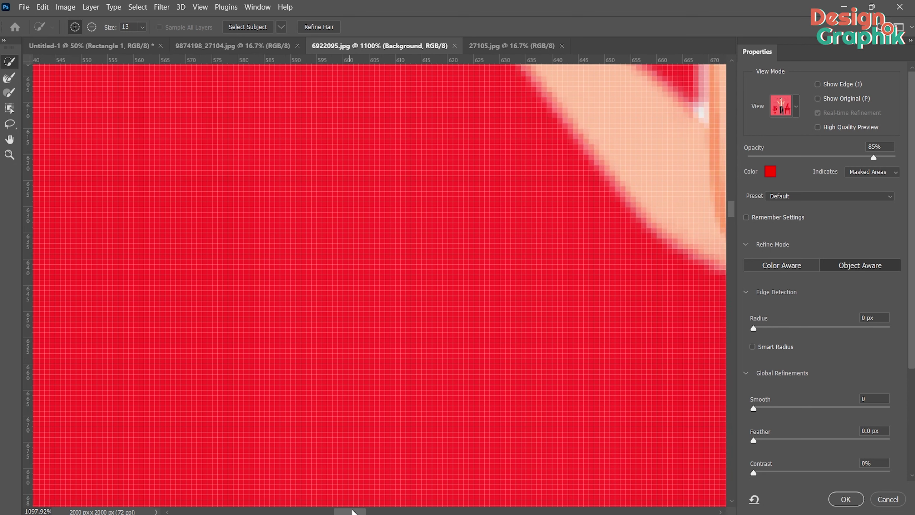
# Brush away the light halos along the hair, face and ear edges in subtract mode.
pyautogui.press('alt')
pyautogui.scroll(-5, 536, 363)
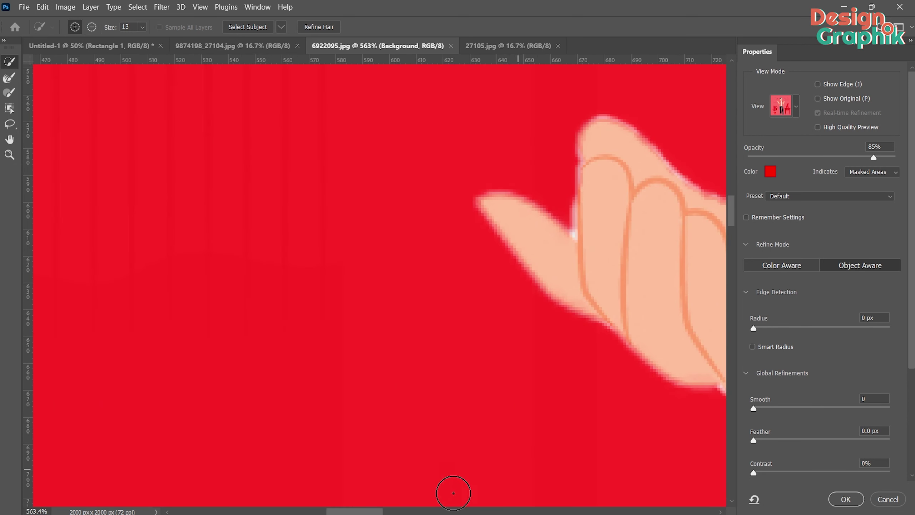
pyautogui.scroll(-3, 458, 433)
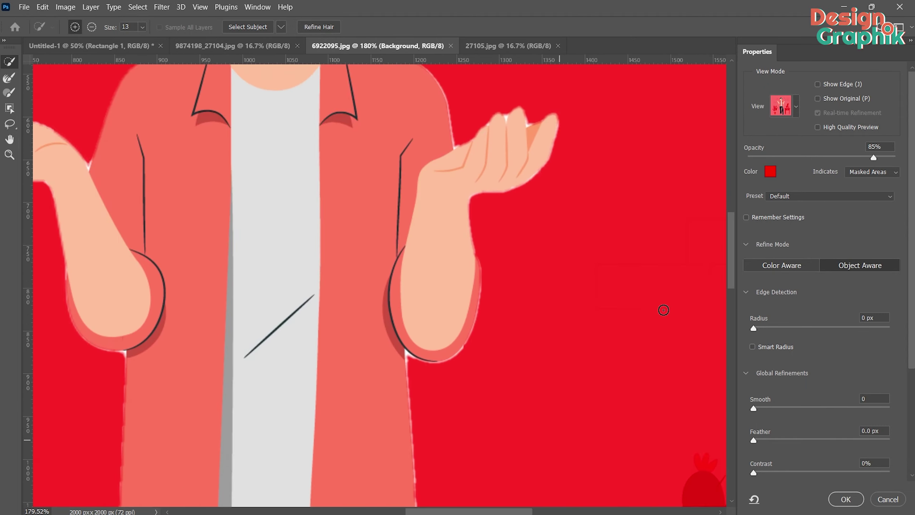
pyautogui.scroll(5, 735, 376)
pyautogui.scroll(5, 261, 169)
pyautogui.scroll(4, 261, 169)
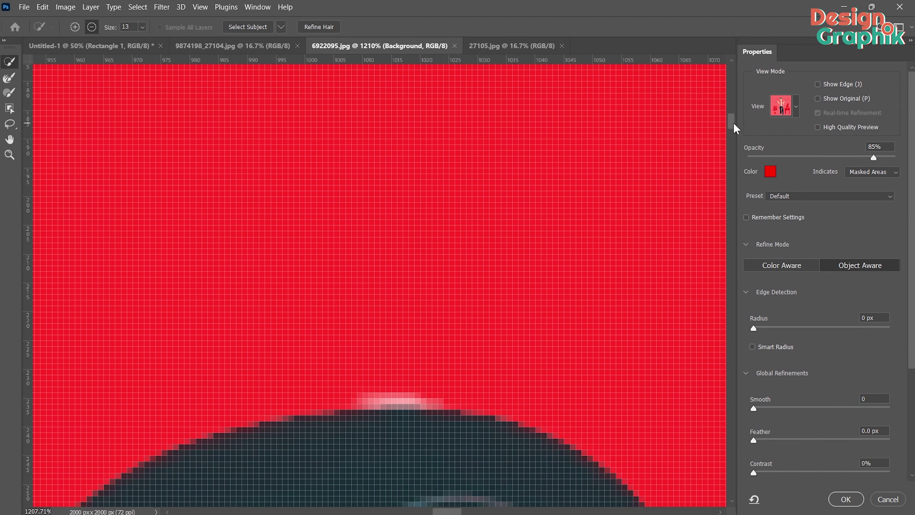
pyautogui.press('b')
pyautogui.moveTo(418, 408); pyautogui.dragTo(371, 406)
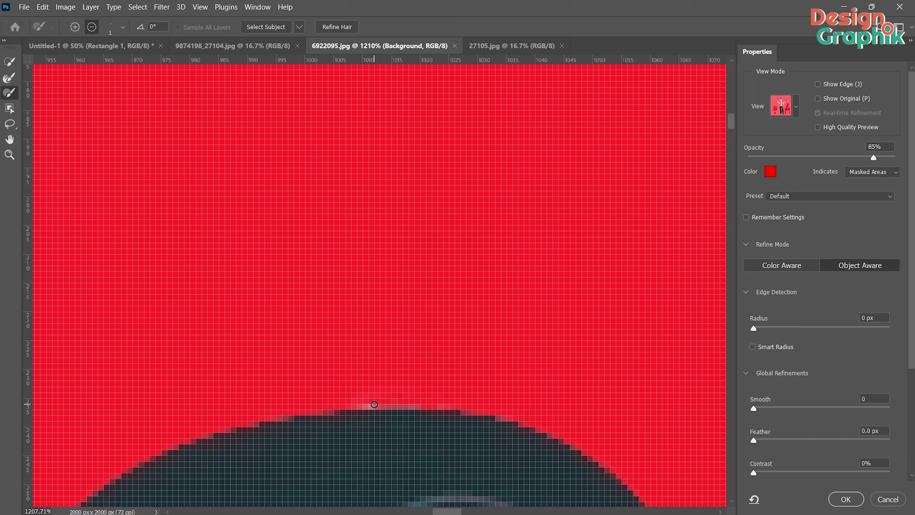
pyautogui.moveTo(717, 505)
pyautogui.mouseDown()
pyautogui.moveTo(549, 225)
pyautogui.moveTo(455, 138)
pyautogui.mouseUp()
pyautogui.moveTo(338, 220)
pyautogui.mouseDown()
pyautogui.moveTo(423, 207)
pyautogui.moveTo(56, 43)
pyautogui.mouseUp()
pyautogui.moveTo(312, 274)
pyautogui.mouseDown()
pyautogui.moveTo(349, 305)
pyautogui.moveTo(351, 112)
pyautogui.mouseUp()
pyautogui.moveTo(378, 168)
pyautogui.mouseDown()
pyautogui.moveTo(346, 213)
pyautogui.moveTo(362, 215)
pyautogui.mouseUp()
pyautogui.moveTo(382, 122)
pyautogui.mouseDown()
pyautogui.moveTo(381, 205)
pyautogui.moveTo(470, 316)
pyautogui.moveTo(438, 111)
pyautogui.mouseUp()
pyautogui.moveTo(400, 173)
pyautogui.mouseDown()
pyautogui.moveTo(396, 289)
pyautogui.moveTo(317, 363)
pyautogui.moveTo(212, 386)
pyautogui.moveTo(255, 378)
pyautogui.mouseUp()
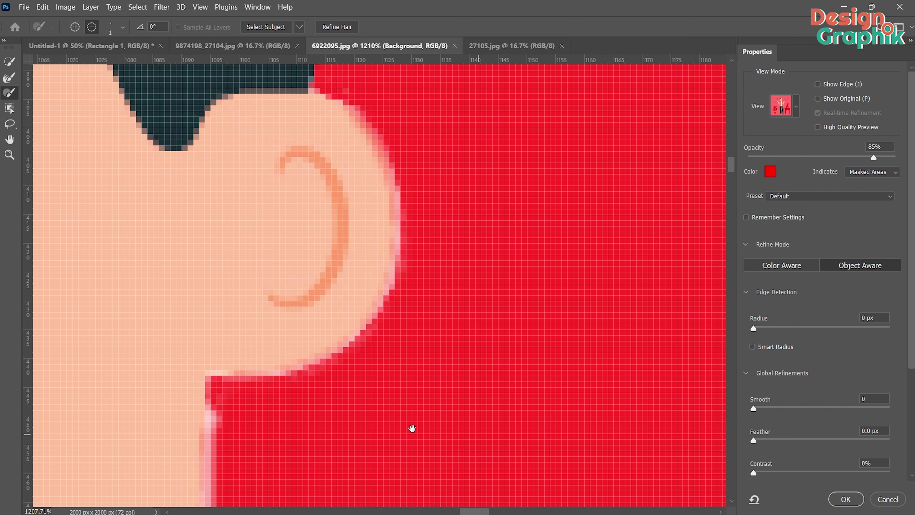
pyautogui.moveTo(283, 416); pyautogui.dragTo(409, 164)
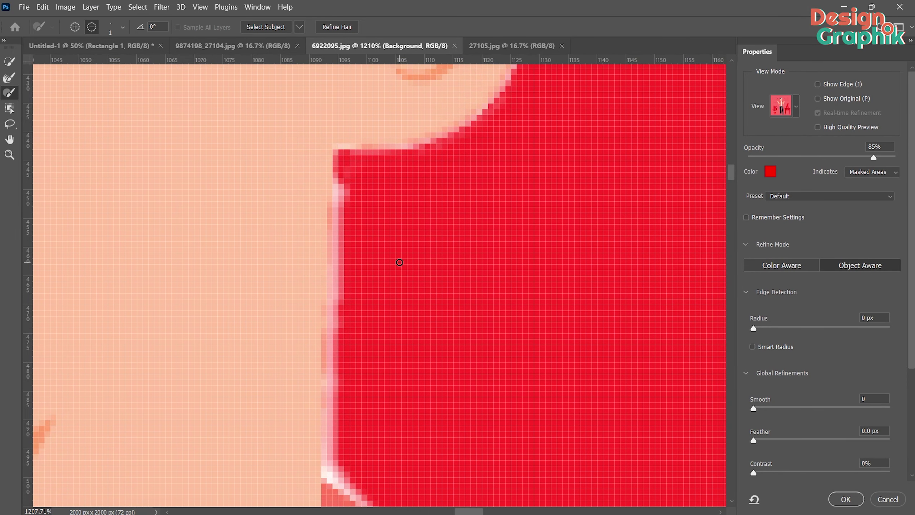
# Remove the pink fringe along the jaw using a 4 px, then 1 px brush.
pyautogui.press('alt')
pyautogui.moveTo(402, 268); pyautogui.dragTo(410, 263)
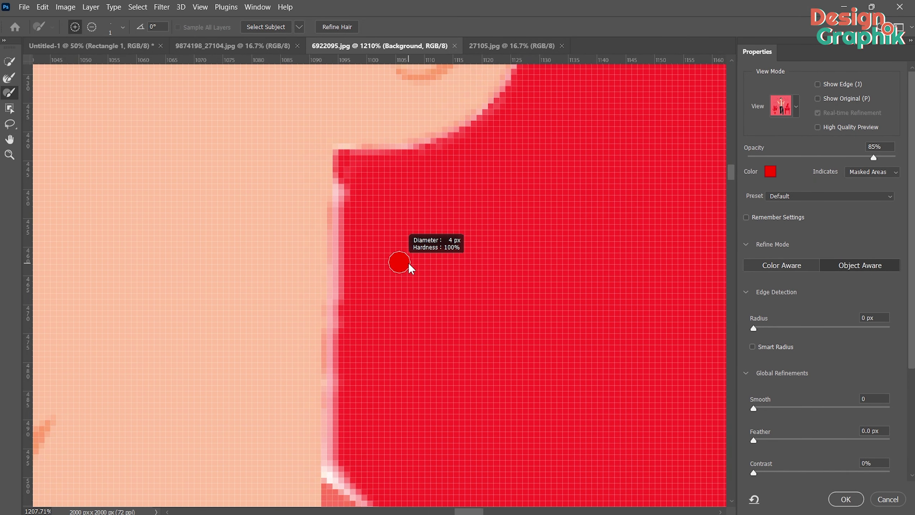
pyautogui.press('alt')
pyautogui.moveTo(346, 173); pyautogui.dragTo(337, 463)
pyautogui.moveTo(351, 218)
pyautogui.mouseDown()
pyautogui.moveTo(265, 214)
pyautogui.moveTo(161, 121)
pyautogui.moveTo(251, 180)
pyautogui.moveTo(370, 211)
pyautogui.mouseUp()
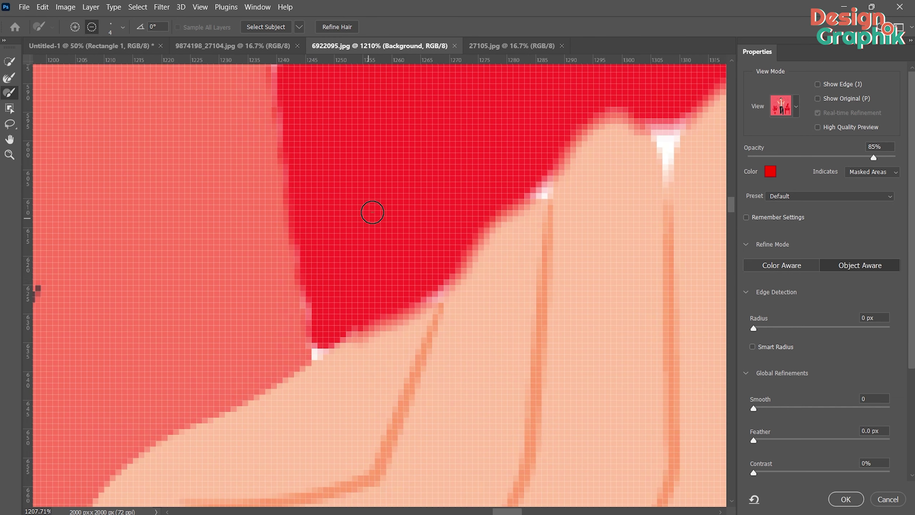
pyautogui.scroll(3, 370, 210)
pyautogui.press('[')
pyautogui.press('[')
pyautogui.press('[')
pyautogui.moveTo(391, 332)
pyautogui.mouseDown()
pyautogui.moveTo(391, 390)
pyautogui.moveTo(687, 270)
pyautogui.mouseUp()
pyautogui.scroll(-2, 106, 331)
pyautogui.moveTo(106, 331)
pyautogui.mouseDown()
pyautogui.moveTo(543, 256)
pyautogui.moveTo(368, 265)
pyautogui.moveTo(351, 288)
pyautogui.moveTo(310, 267)
pyautogui.moveTo(215, 254)
pyautogui.moveTo(276, 307)
pyautogui.mouseUp()
# Trim the white fringe pixels at the corner and review the whole figure.
pyautogui.scroll(3, 543, 256)
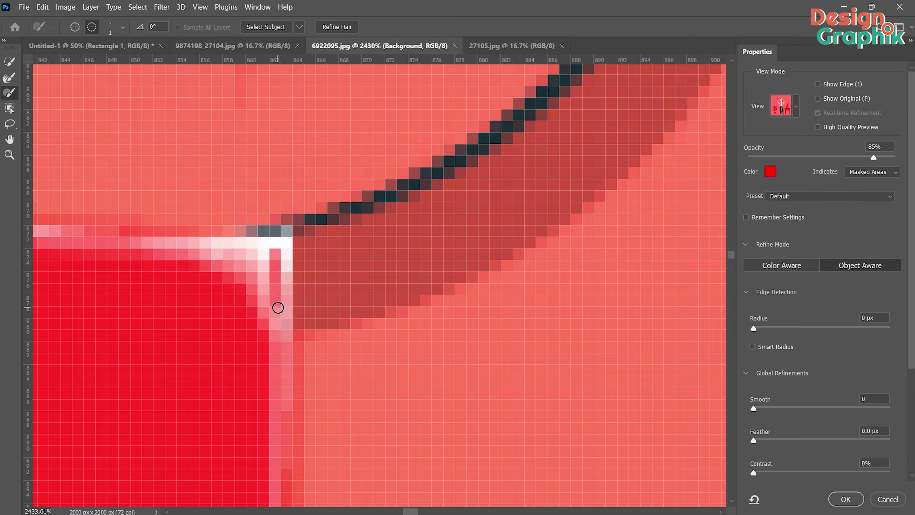
pyautogui.scroll(-5, 275, 307)
pyautogui.scroll(5, 270, 112)
pyautogui.moveTo(270, 113); pyautogui.dragTo(337, 321)
pyautogui.scroll(4, 336, 321)
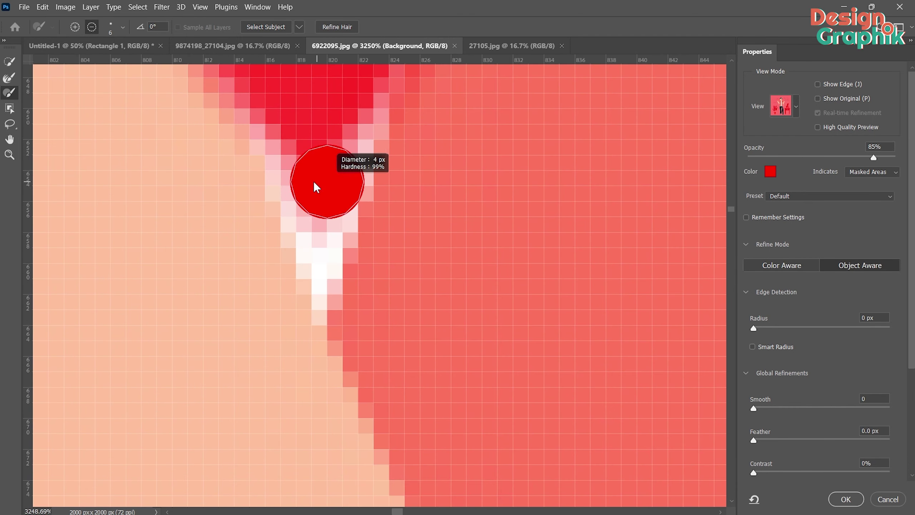
pyautogui.moveTo(326, 245); pyautogui.dragTo(309, 244)
pyautogui.scroll(-10, 310, 244)
pyautogui.moveTo(496, 347)
pyautogui.mouseDown()
pyautogui.moveTo(496, 143)
pyautogui.moveTo(487, 428)
pyautogui.moveTo(487, 315)
pyautogui.mouseUp()
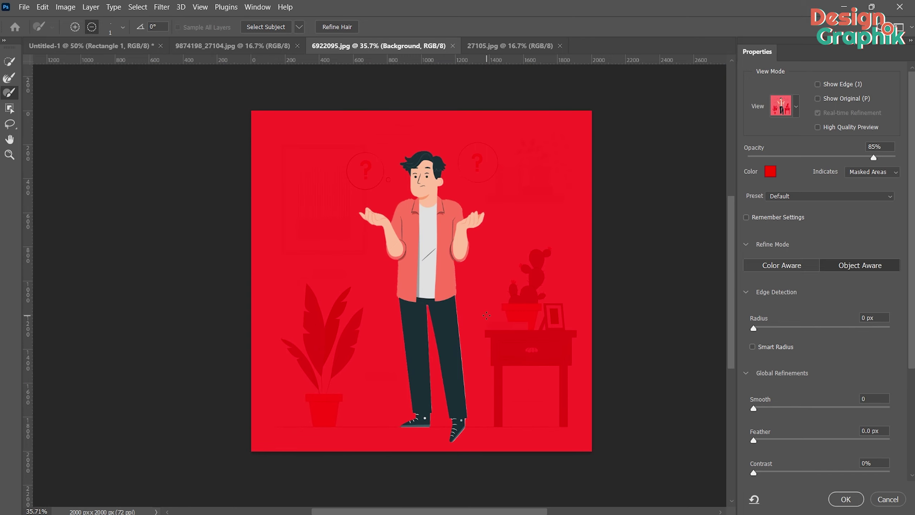
# With Contrast 0%, output to a New Layer with Layer Mask, then convert it to a smart object.
pyautogui.scroll(-2, 820, 389)
pyautogui.scroll(-2, 805, 379)
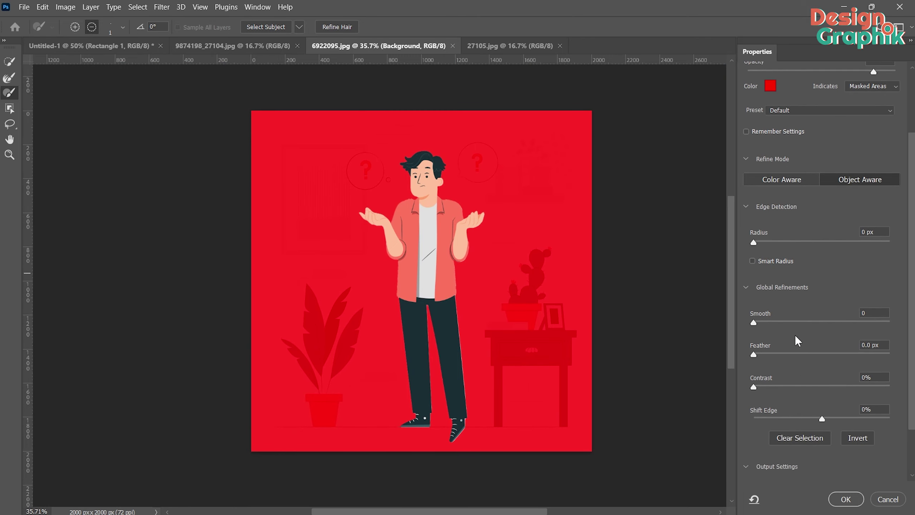
pyautogui.scroll(-1, 795, 352)
pyautogui.click(753, 348)
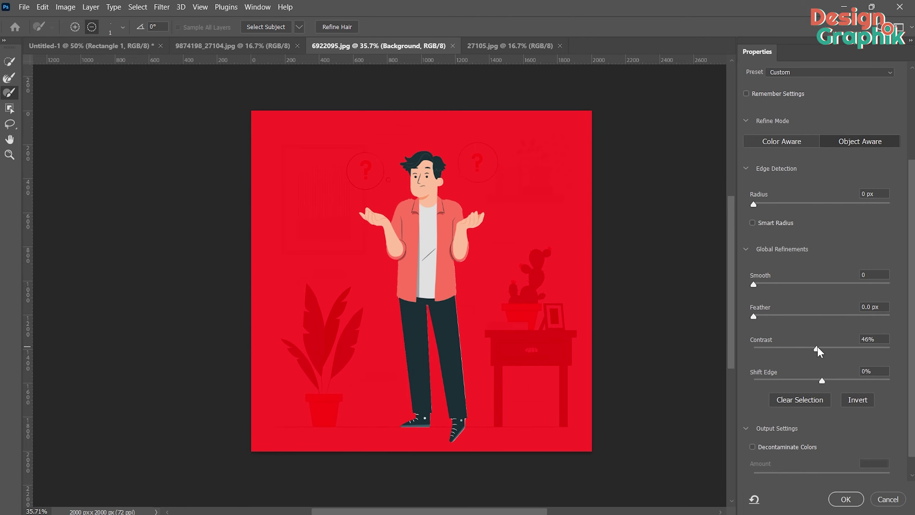
pyautogui.scroll(-1, 777, 454)
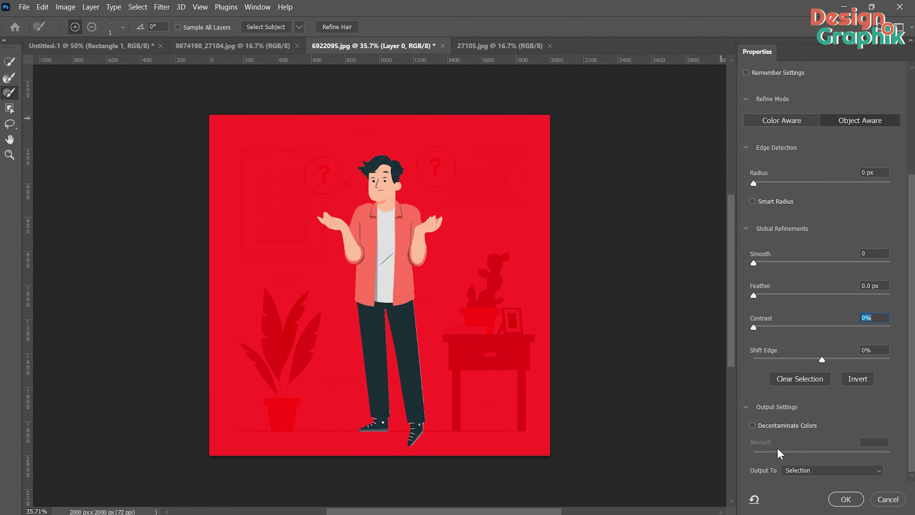
pyautogui.click(859, 471)
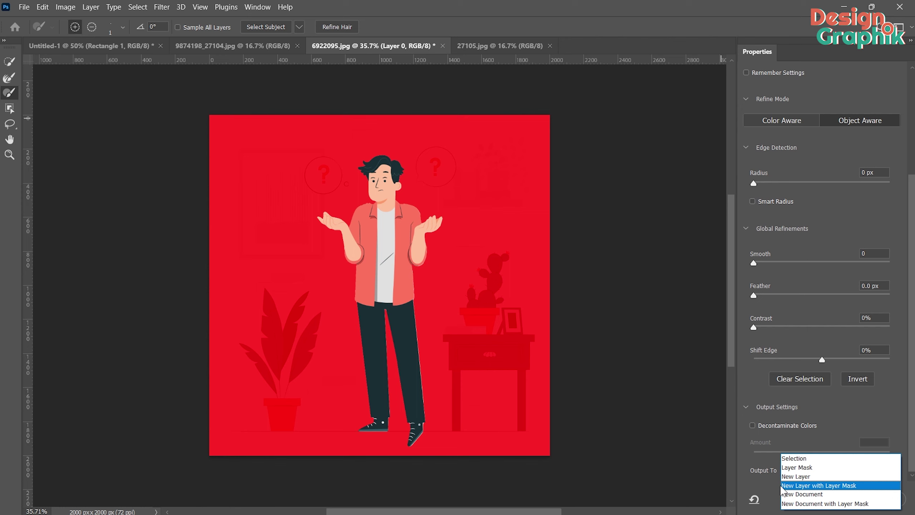
pyautogui.click(848, 486)
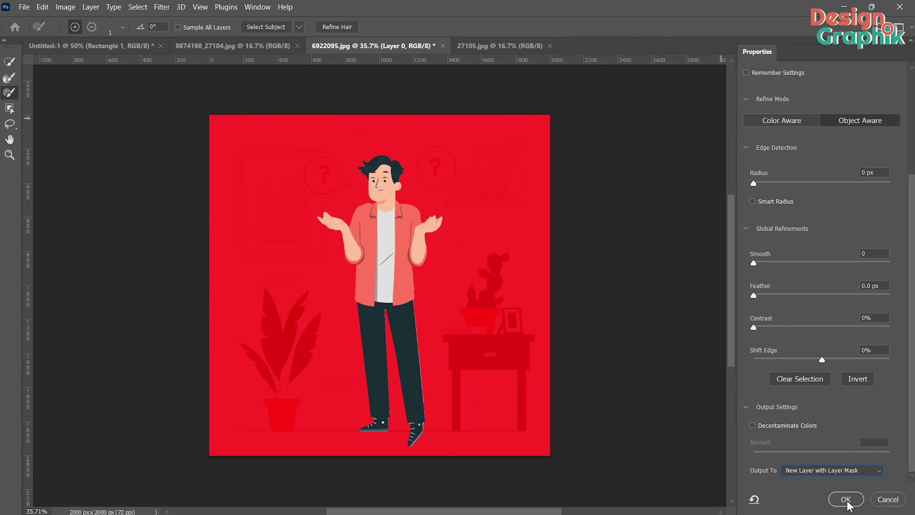
pyautogui.click(847, 500)
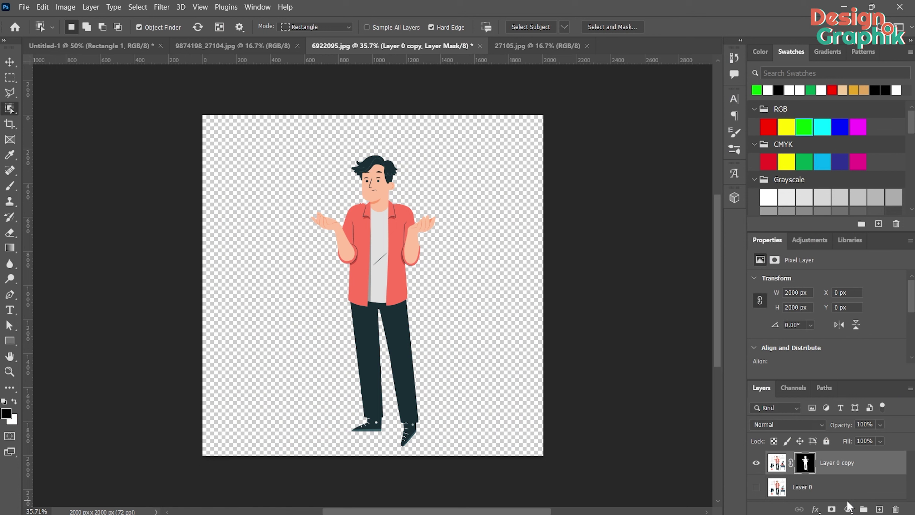
pyautogui.rightClick(837, 464)
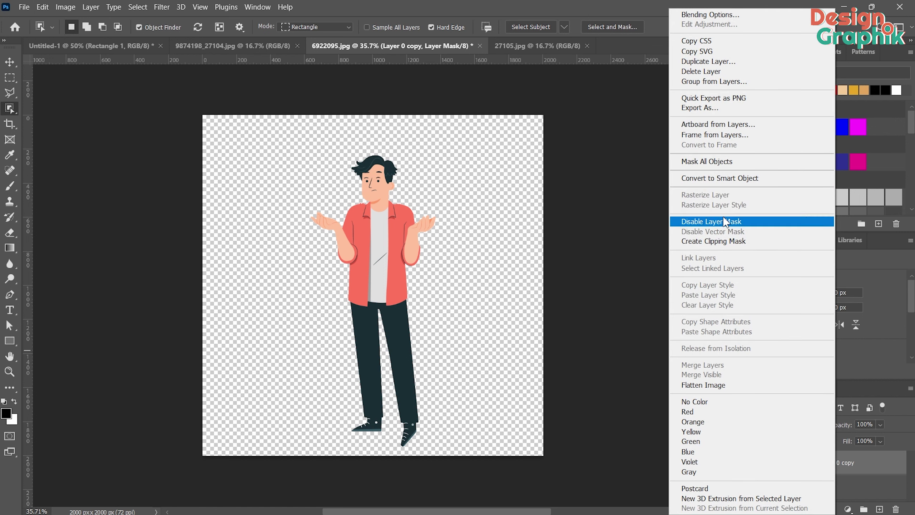
pyautogui.click(713, 178)
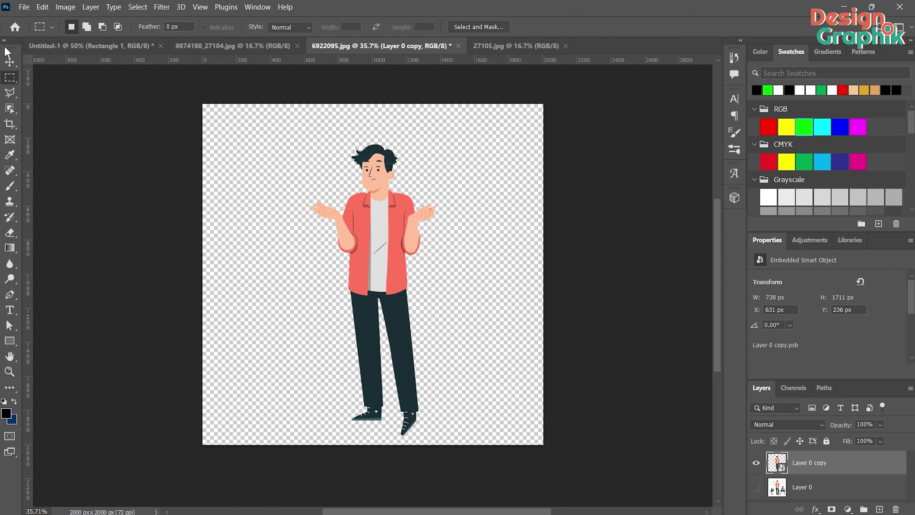
# Drag the cut-out character into the Untitled-1 thumbnail document.
pyautogui.click(10, 62)
pyautogui.moveTo(378, 253); pyautogui.dragTo(121, 115)
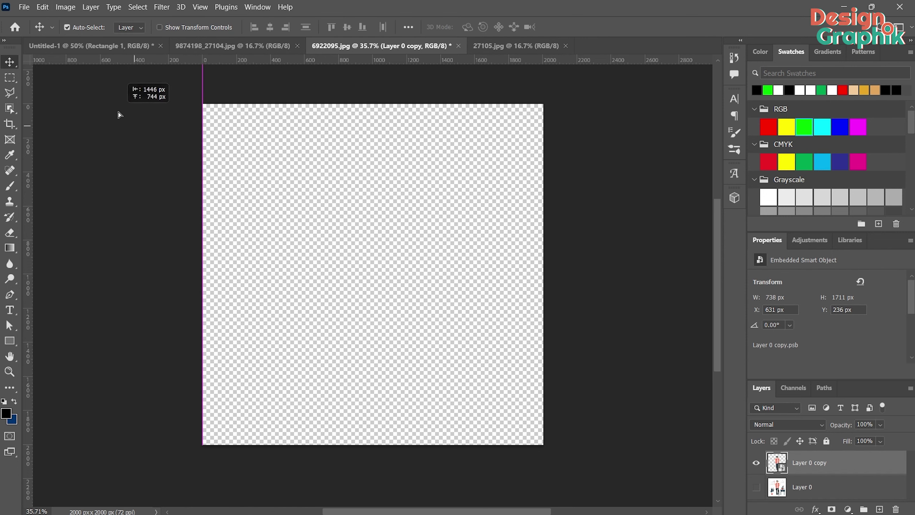
pyautogui.click(84, 46)
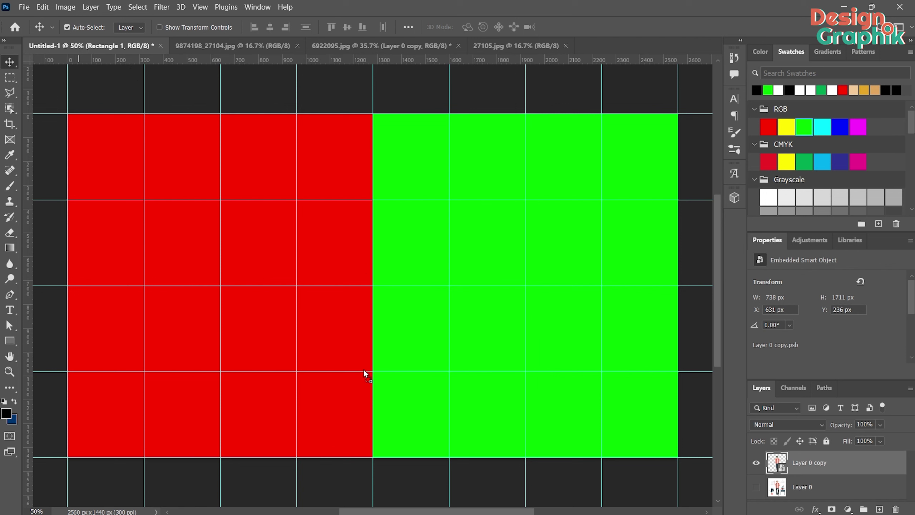
pyautogui.moveTo(363, 370); pyautogui.dragTo(363, 371)
# Move the character layer above the rectangles and centre it across the split at the bottom.
pyautogui.moveTo(363, 306); pyautogui.dragTo(281, 304)
pyautogui.moveTo(819, 475); pyautogui.dragTo(821, 477)
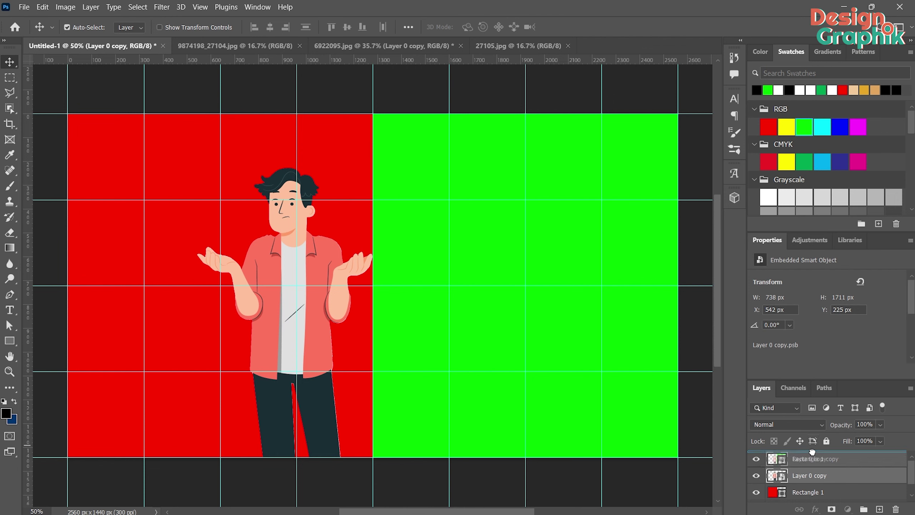
pyautogui.moveTo(821, 477); pyautogui.dragTo(818, 455)
pyautogui.moveTo(259, 261); pyautogui.dragTo(339, 365)
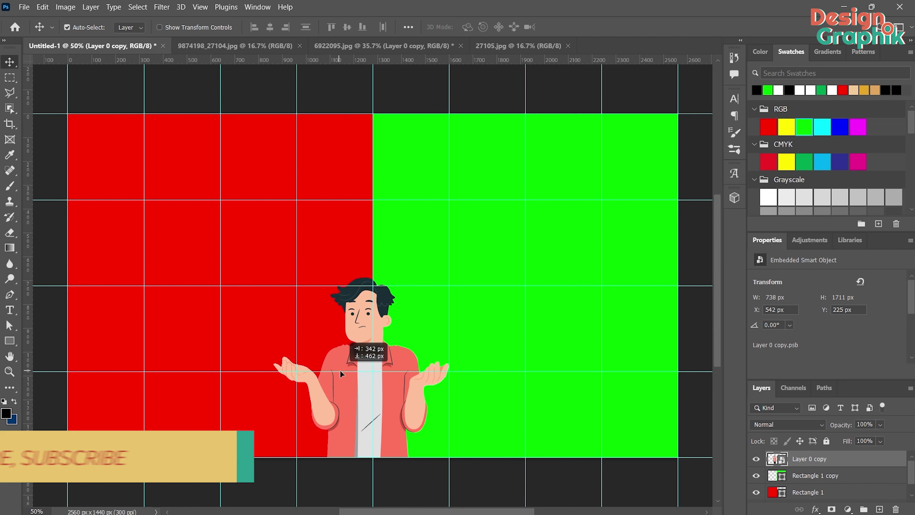
pyautogui.moveTo(339, 364); pyautogui.dragTo(343, 348)
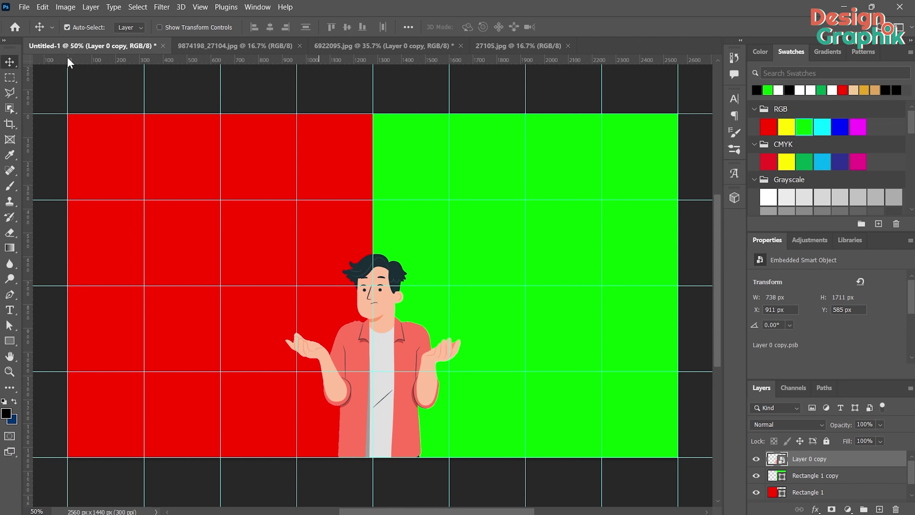
pyautogui.click(8, 81)
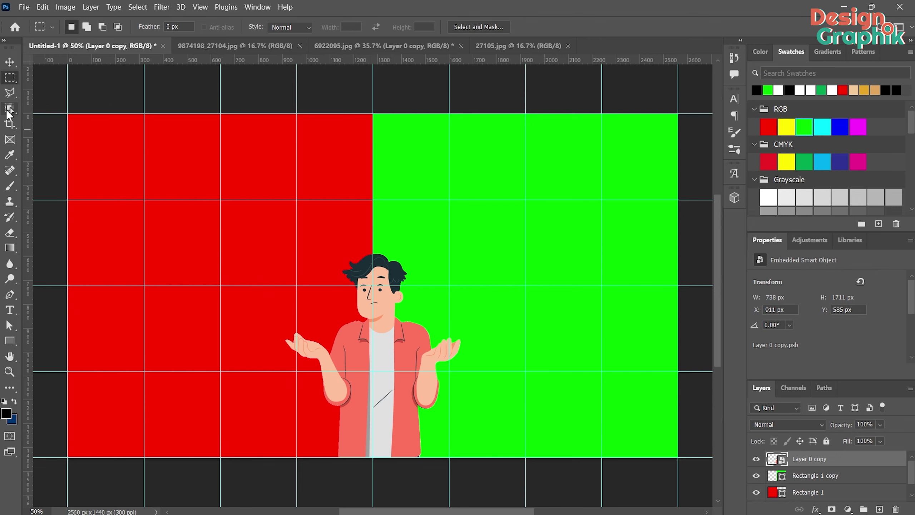
# Rasterize the man's layer, select him and fill him solid black.
pyautogui.click(10, 108)
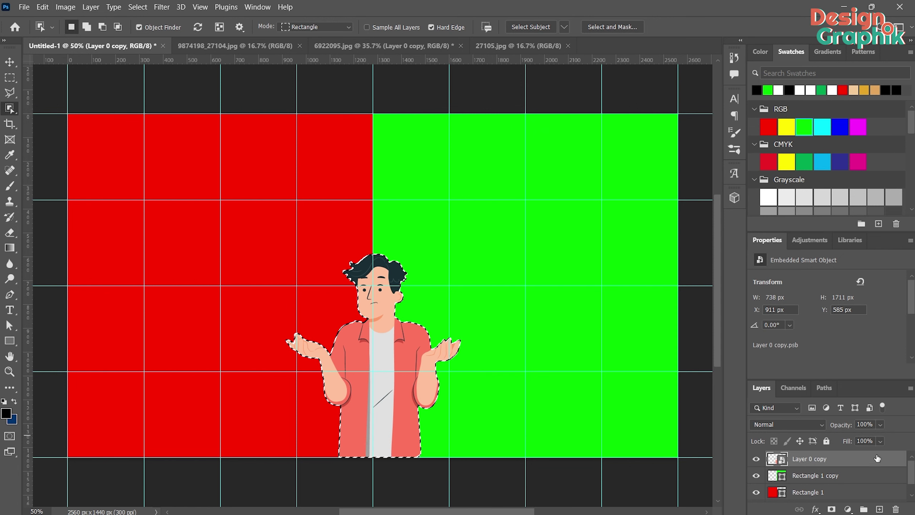
pyautogui.rightClick(810, 466)
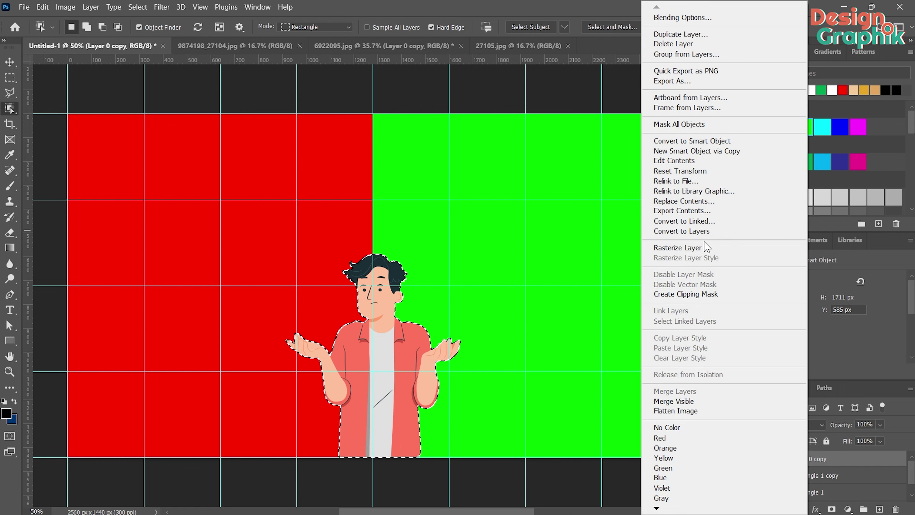
pyautogui.click(708, 247)
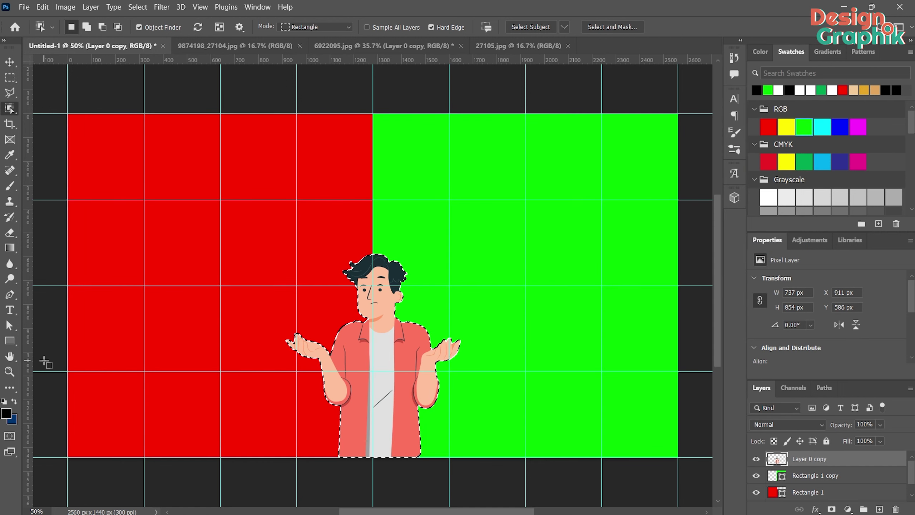
pyautogui.press('alt')
pyautogui.hotkey('alt', 'BackSpace')
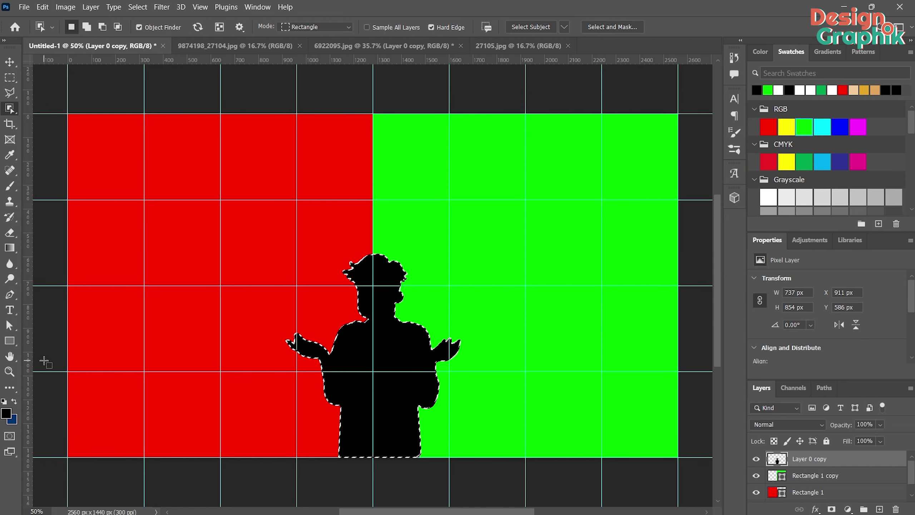
pyautogui.press('v')
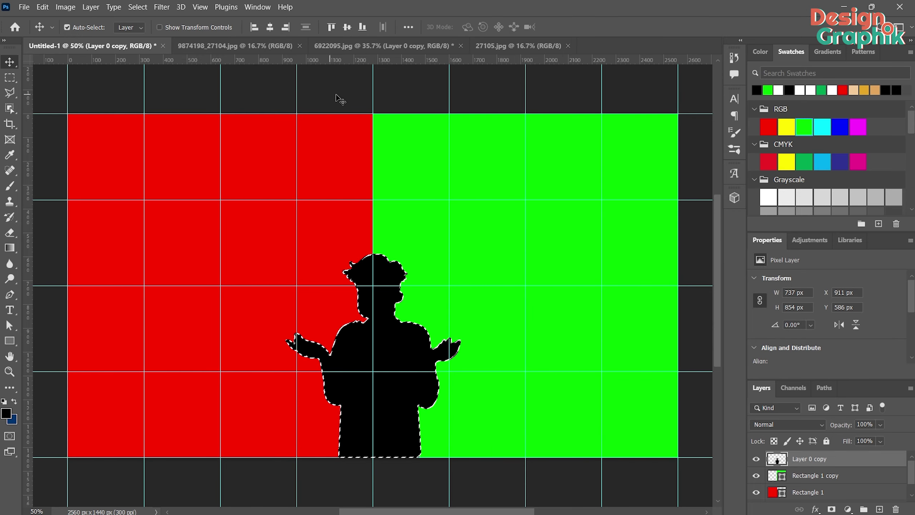
# Scale the silhouette up to about 118% and reposition it over the colour split.
pyautogui.hotkey('ctrl', 'd')
pyautogui.moveTo(363, 356); pyautogui.dragTo(358, 356)
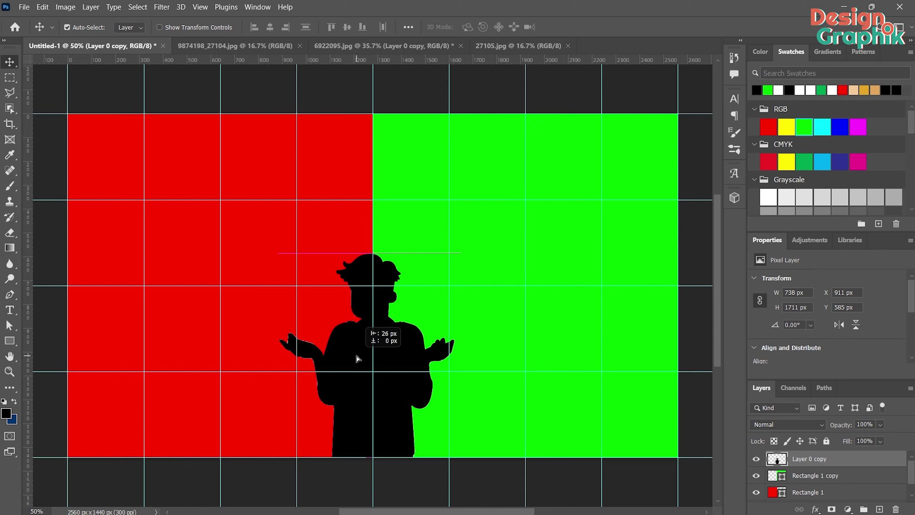
pyautogui.hotkey('ctrl', 't')
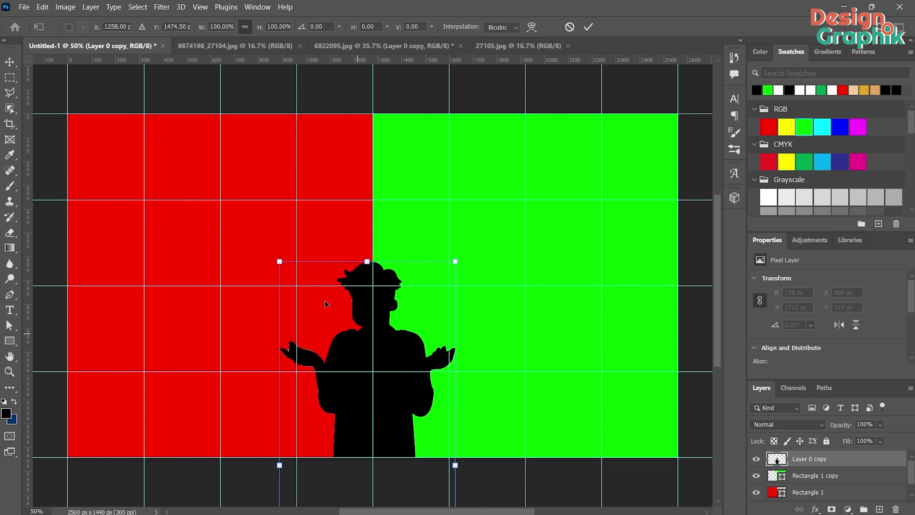
pyautogui.moveTo(280, 262); pyautogui.dragTo(247, 187)
pyautogui.moveTo(354, 317)
pyautogui.mouseDown()
pyautogui.moveTo(362, 317)
pyautogui.moveTo(365, 353)
pyautogui.mouseUp()
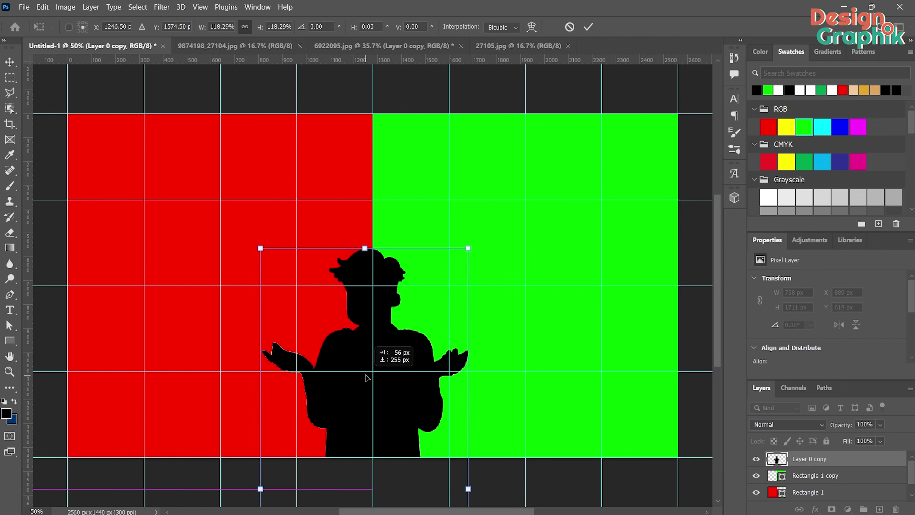
pyautogui.moveTo(365, 352); pyautogui.dragTo(403, 305)
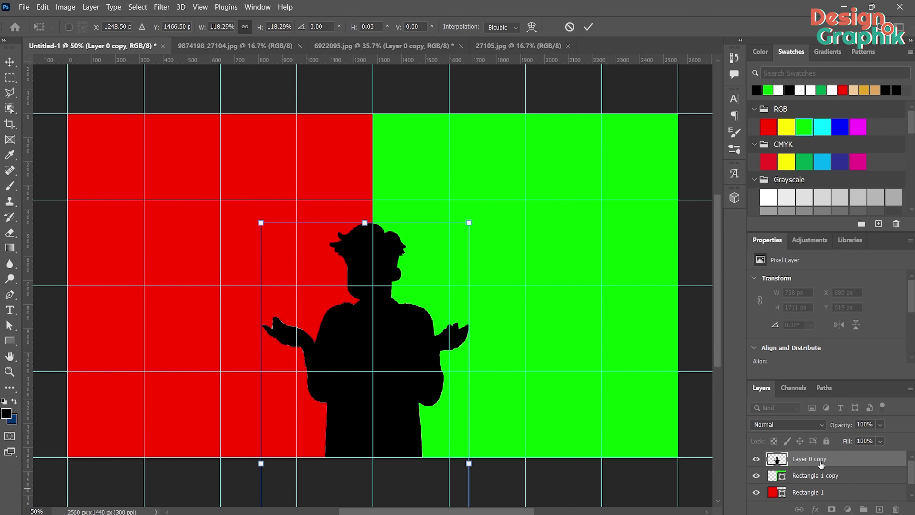
pyautogui.press('Return')
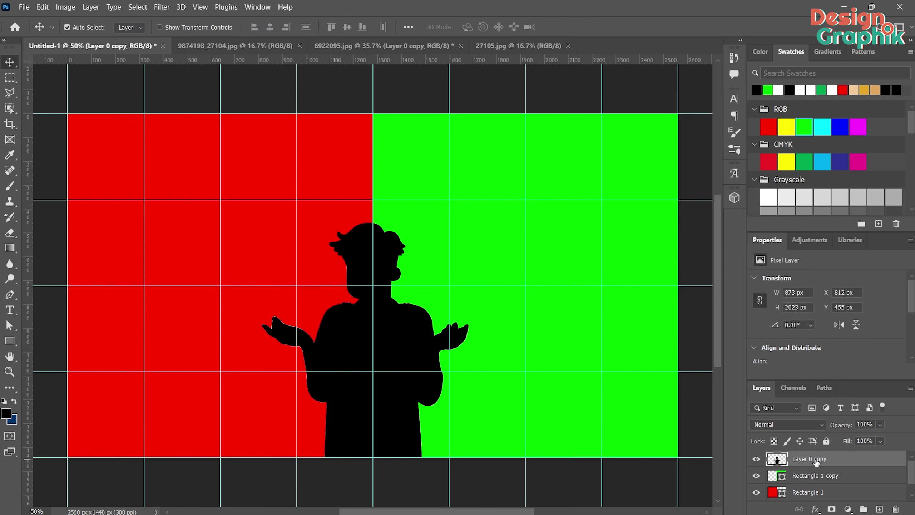
pyautogui.click(815, 508)
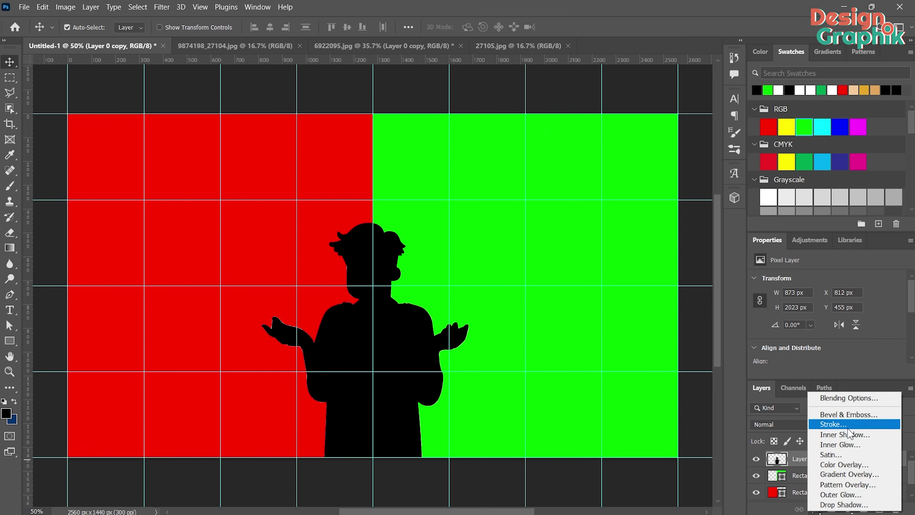
# Add a white Pin Light outer glow with 20% spread and 32 px size.
pyautogui.click(845, 498)
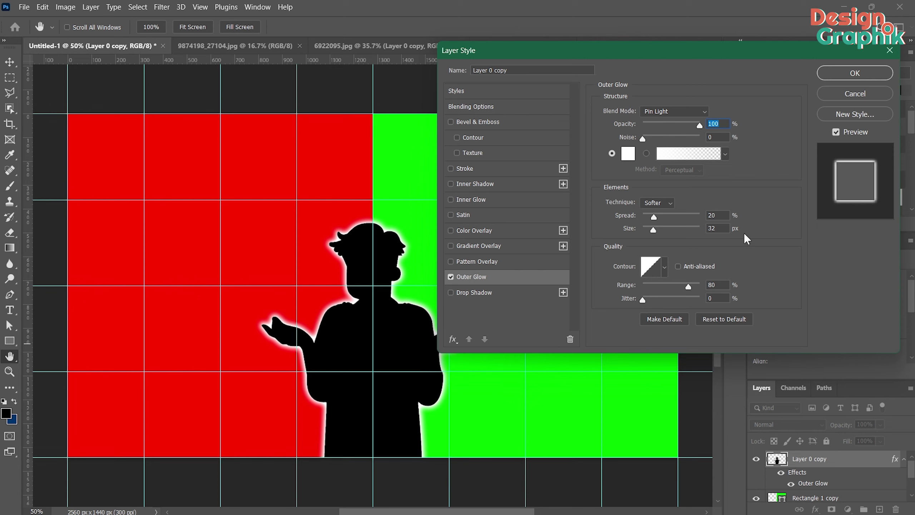
pyautogui.click(854, 77)
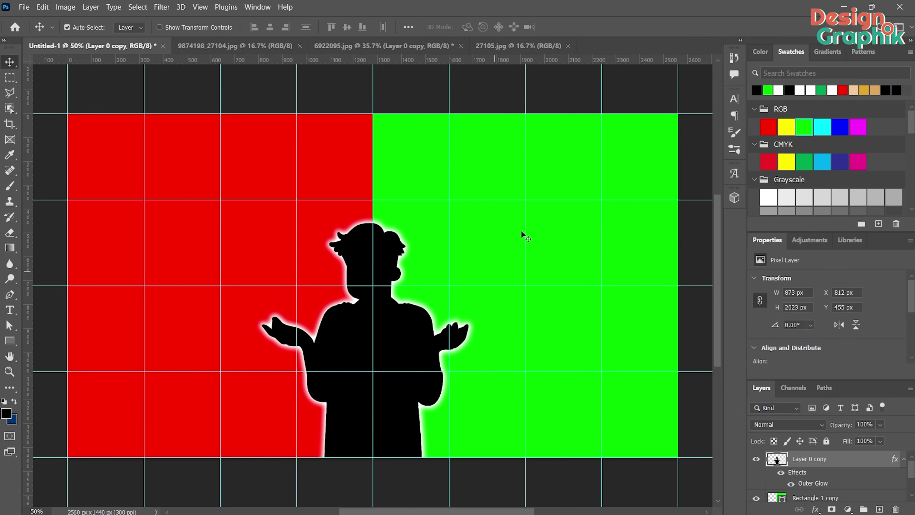
pyautogui.click(379, 48)
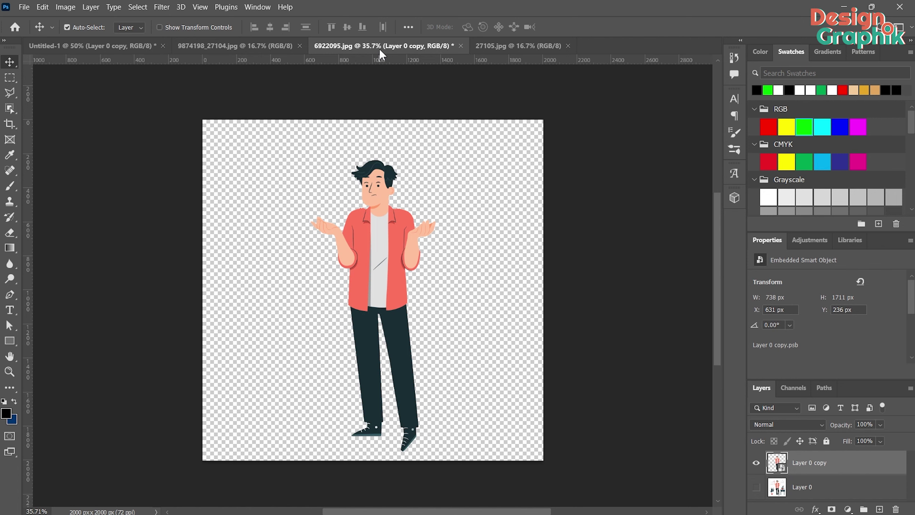
# Unlock the green 27105.jpg Financial Recovery image and drag it into Untitled-1 as a new layer.
pyautogui.click(482, 46)
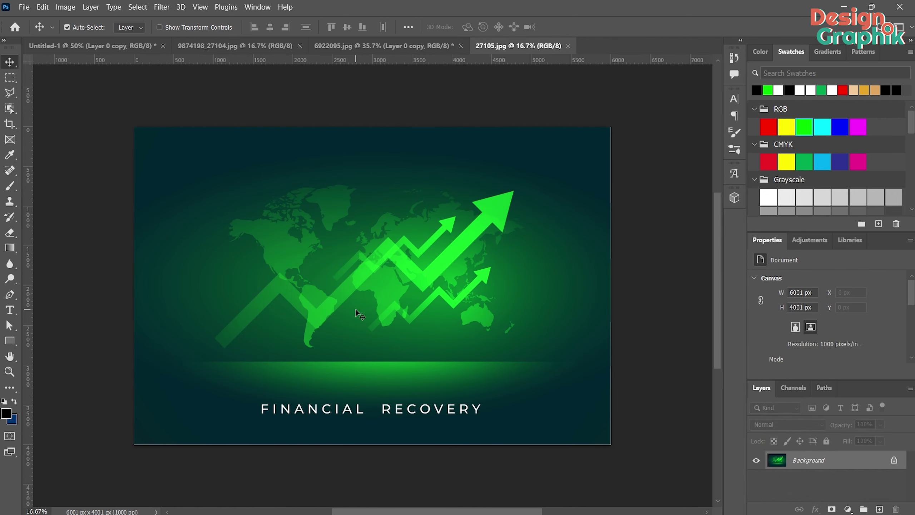
pyautogui.click(894, 461)
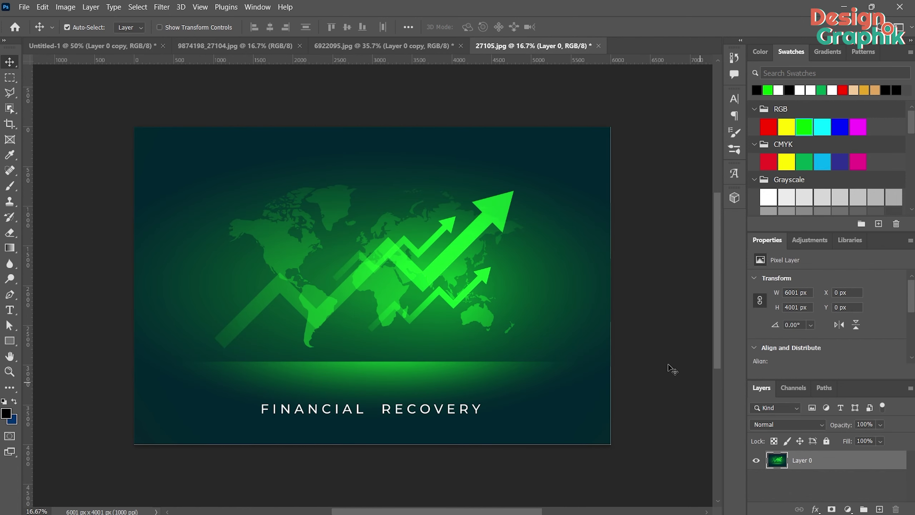
pyautogui.moveTo(362, 256); pyautogui.dragTo(87, 50)
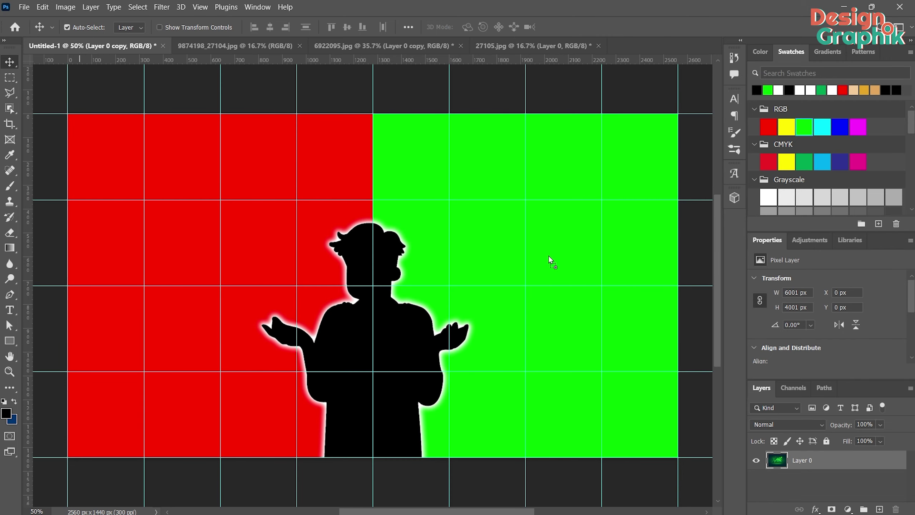
pyautogui.moveTo(549, 256); pyautogui.dragTo(547, 254)
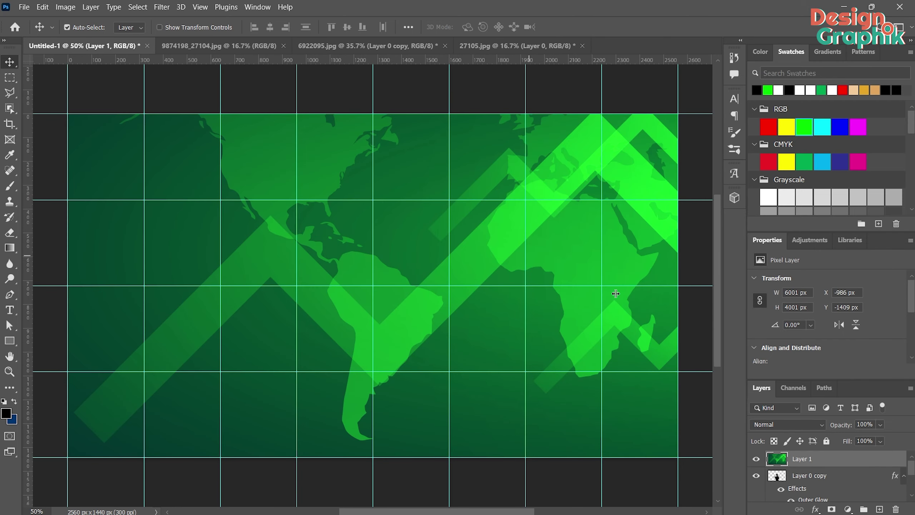
pyautogui.moveTo(806, 464)
pyautogui.mouseDown()
pyautogui.moveTo(806, 491)
pyautogui.moveTo(810, 458)
pyautogui.mouseUp()
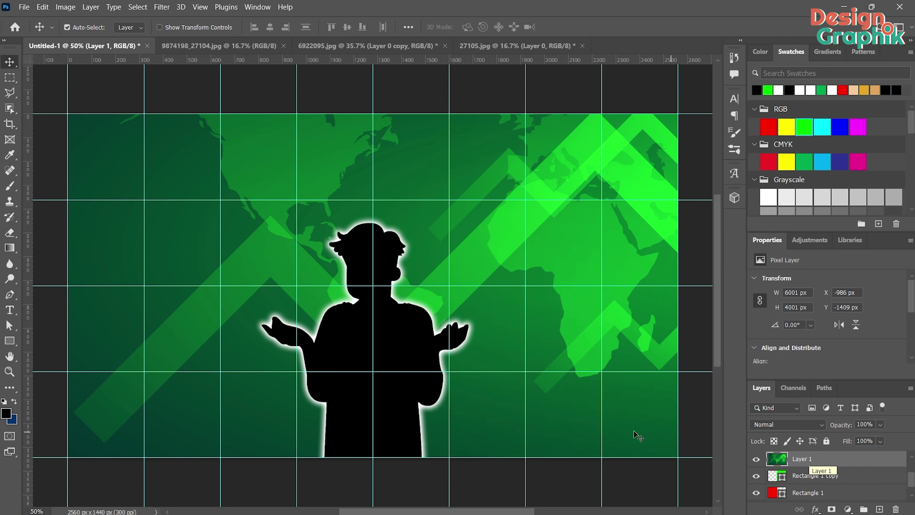
# Move the green arrows layer below the silhouette and clip it to the green right half.
pyautogui.hotkey('ctrl', 'z')
pyautogui.rightClick(765, 240)
pyautogui.click(792, 248)
pyautogui.rightClick(765, 241)
pyautogui.click(806, 261)
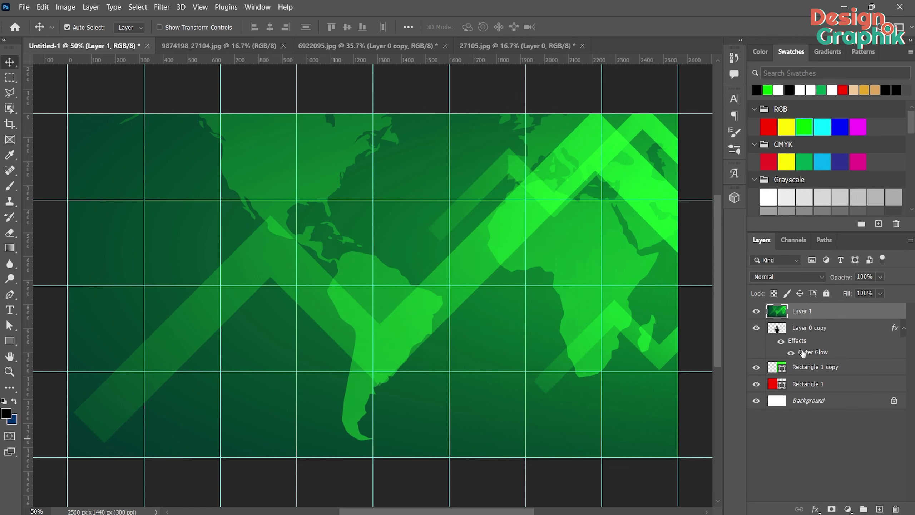
pyautogui.moveTo(777, 311); pyautogui.dragTo(776, 360)
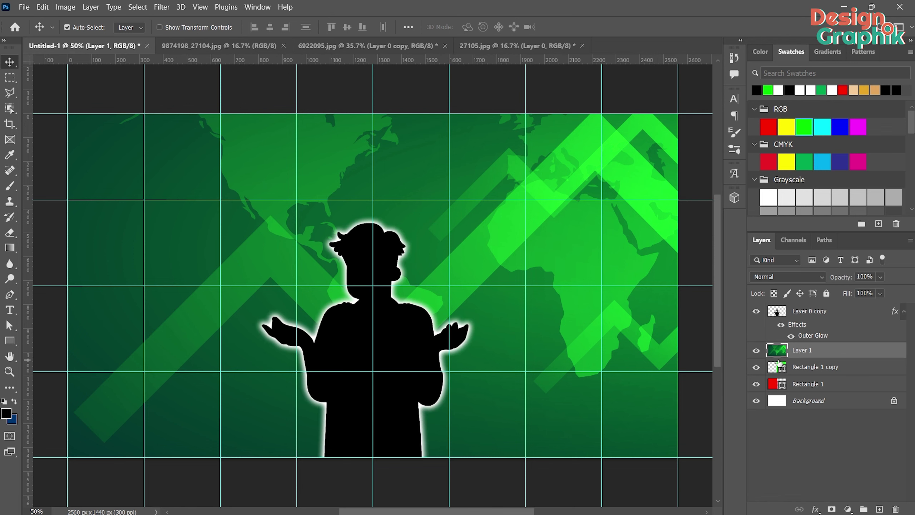
pyautogui.rightClick(824, 356)
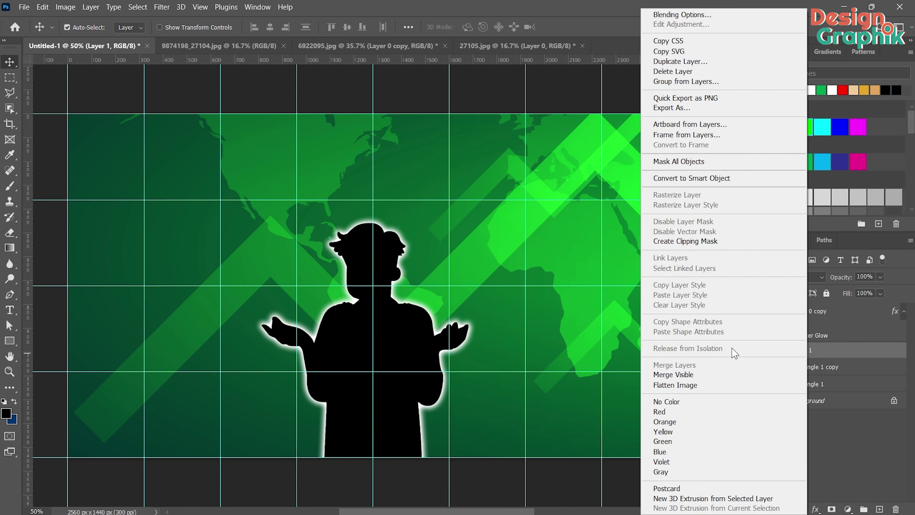
pyautogui.click(686, 248)
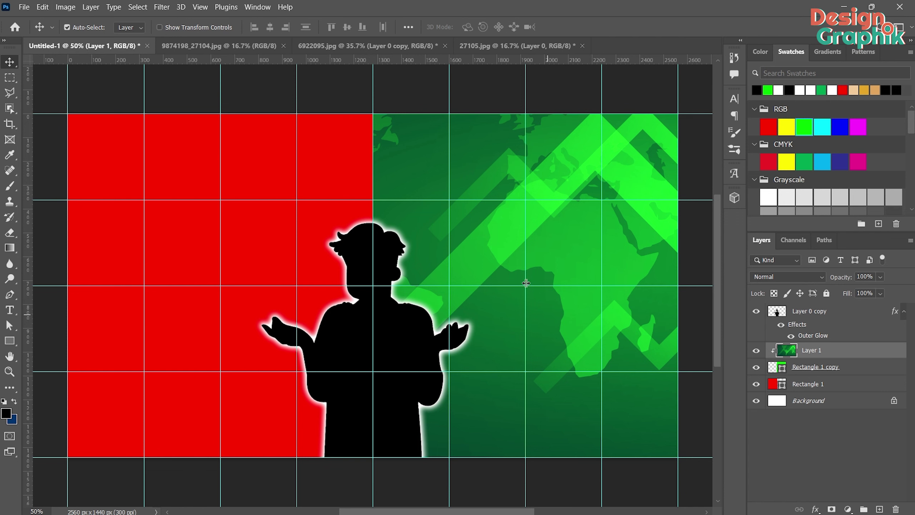
# Move the arrows image down and left, then shrink it with Free Transform.
pyautogui.moveTo(558, 260)
pyautogui.mouseDown()
pyautogui.moveTo(461, 347)
pyautogui.moveTo(540, 282)
pyautogui.moveTo(508, 292)
pyautogui.moveTo(493, 322)
pyautogui.mouseUp()
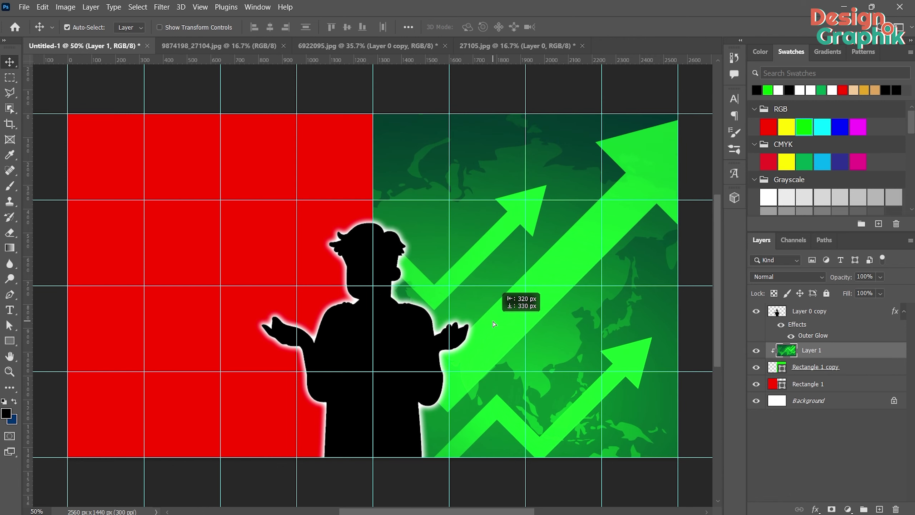
pyautogui.hotkey('ctrl', 't')
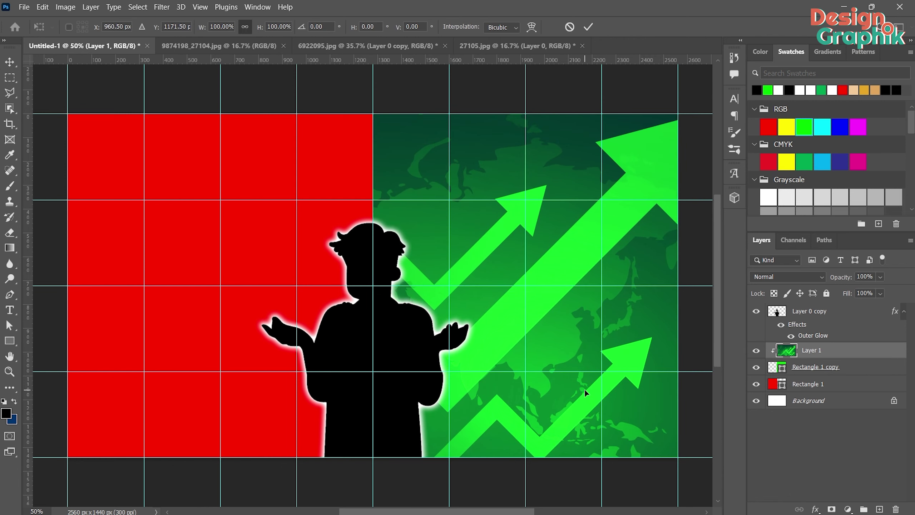
pyautogui.scroll(-5, 584, 389)
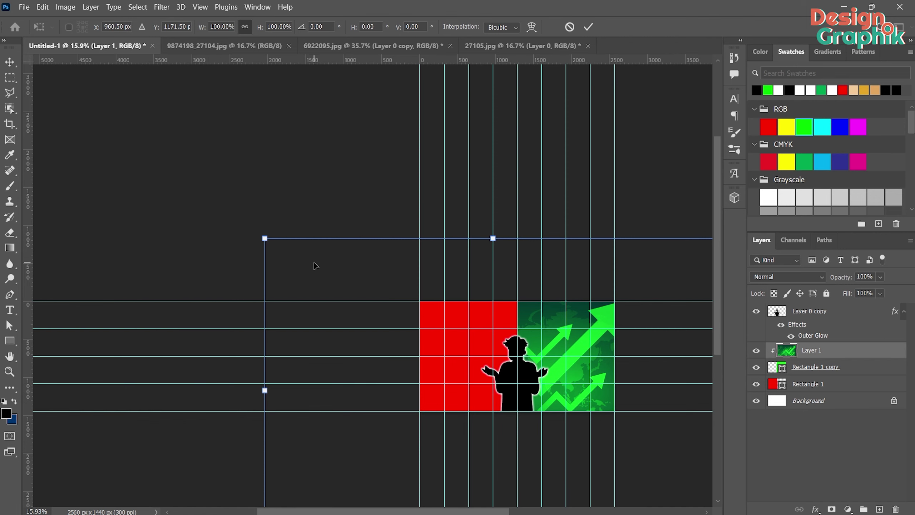
pyautogui.moveTo(720, 318); pyautogui.dragTo(717, 376)
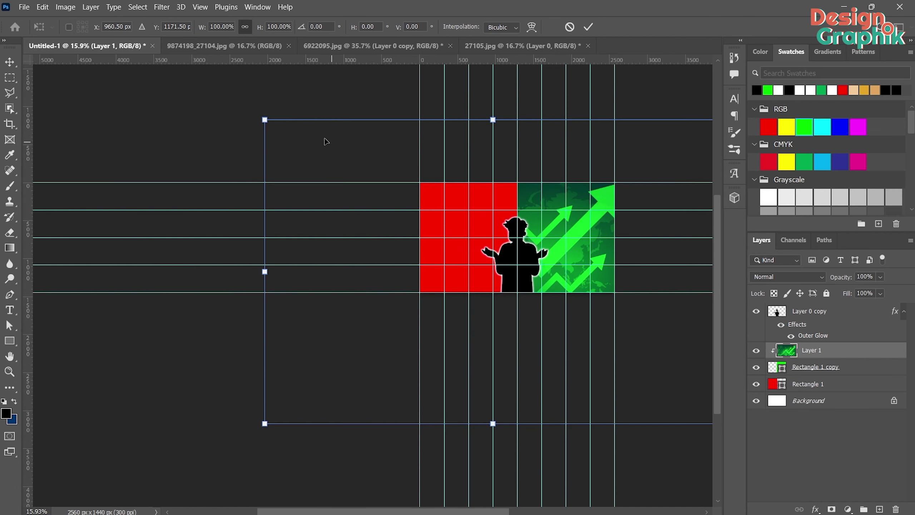
pyautogui.moveTo(265, 424)
pyautogui.mouseDown()
pyautogui.moveTo(347, 306)
pyautogui.moveTo(421, 321)
pyautogui.mouseUp()
pyautogui.press('Return')
# Shrink the arrows image slightly further and shift it lower and right within the green half.
pyautogui.hscroll(5, 490, 307)
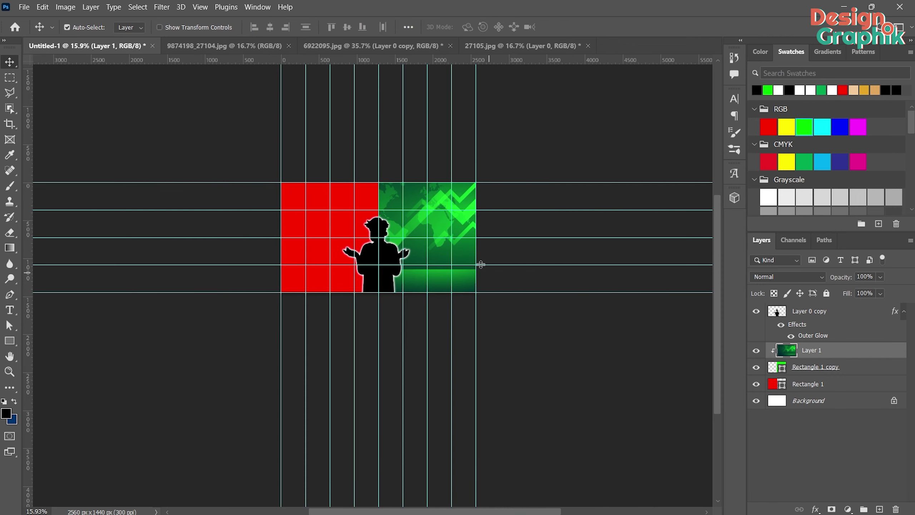
pyautogui.moveTo(401, 254); pyautogui.dragTo(401, 259)
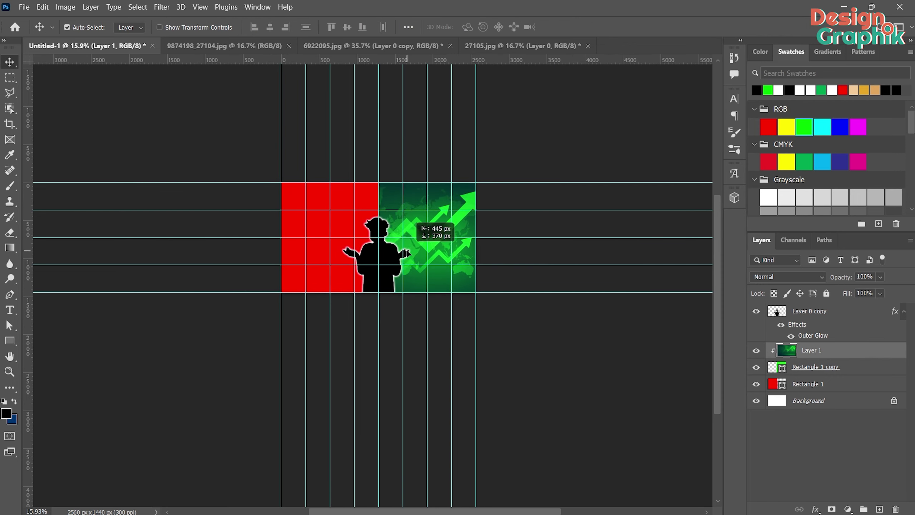
pyautogui.hotkey('ctrl', 't')
pyautogui.moveTo(257, 139); pyautogui.dragTo(261, 172)
pyautogui.moveTo(433, 228); pyautogui.dragTo(435, 241)
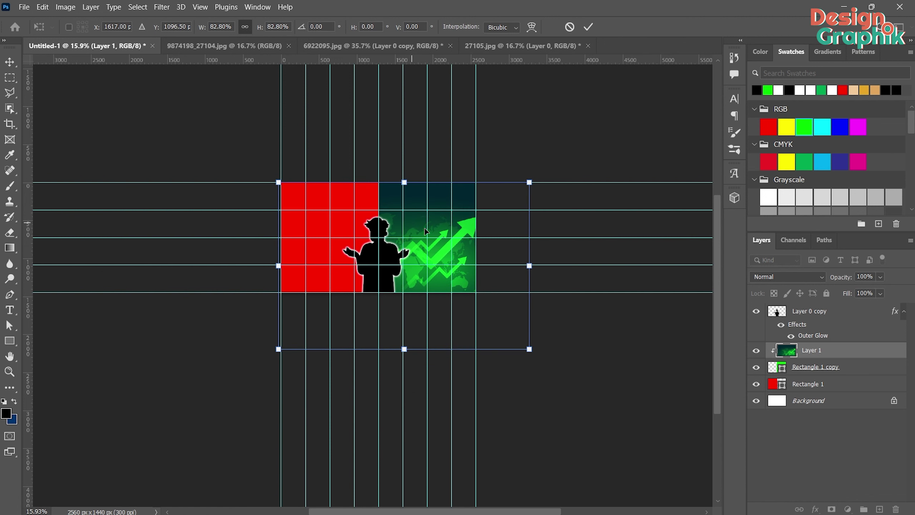
pyautogui.moveTo(435, 241); pyautogui.dragTo(443, 241)
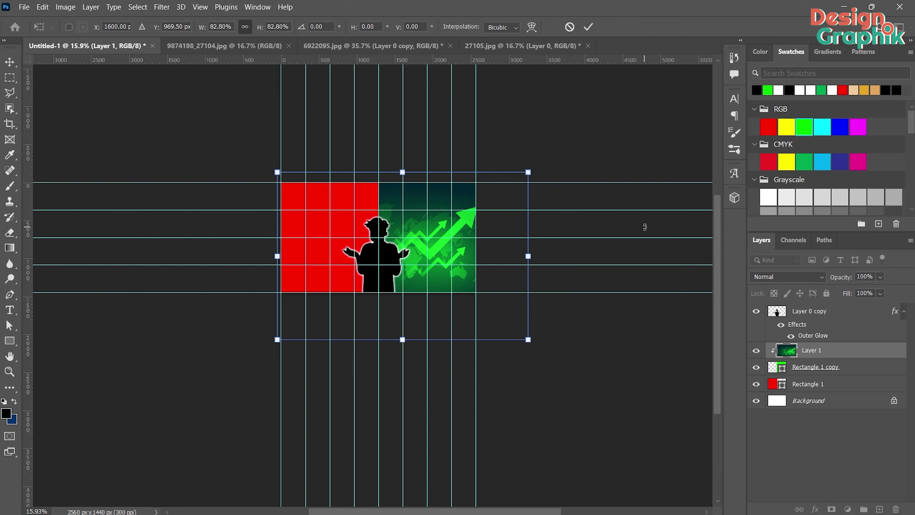
pyautogui.press('Return')
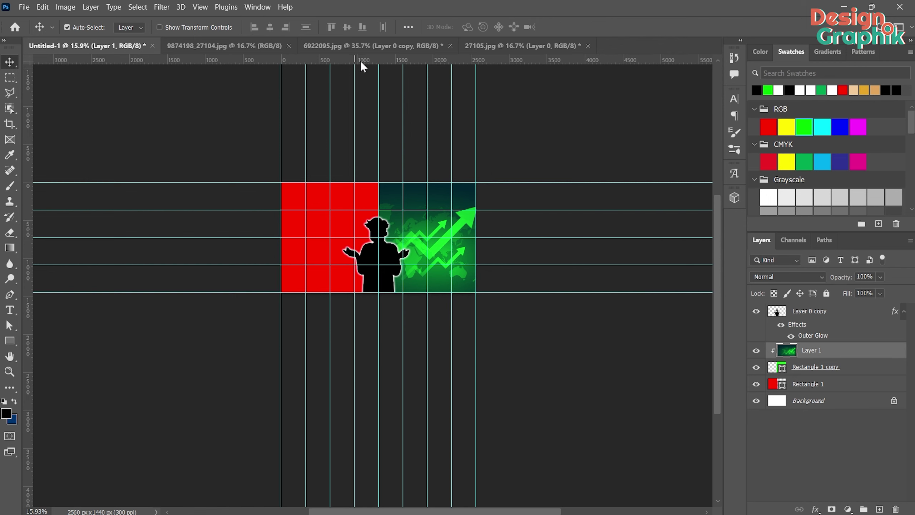
pyautogui.click(259, 44)
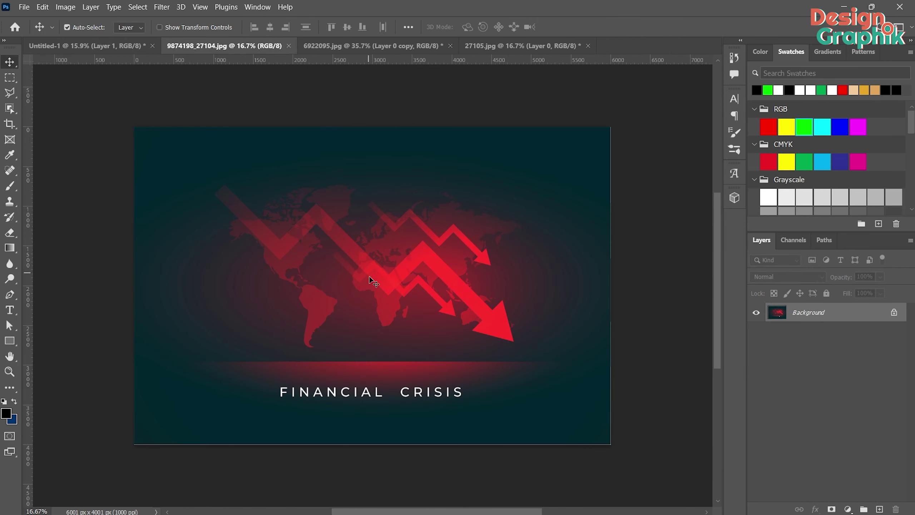
# Unlock the 9874198 Financial Crisis image's background and drag it into Untitled-1.
pyautogui.moveTo(269, 232); pyautogui.dragTo(253, 220)
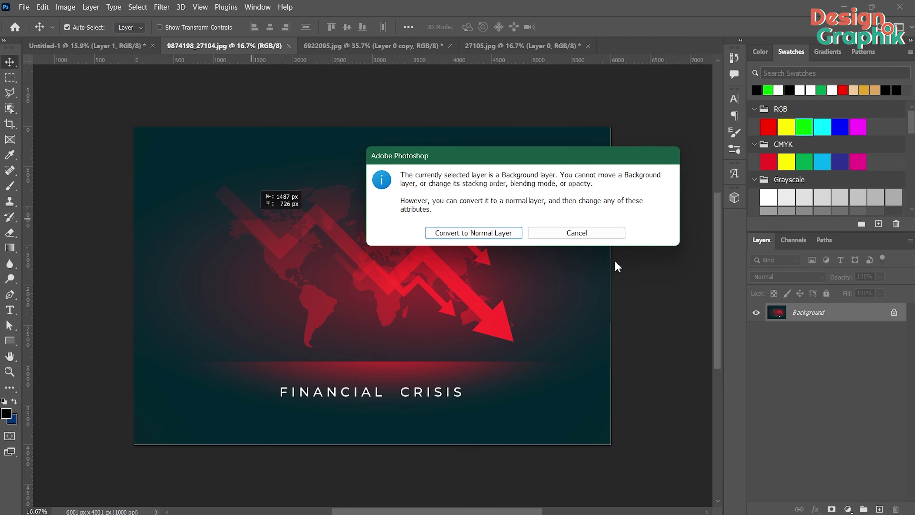
pyautogui.click(605, 232)
pyautogui.click(894, 312)
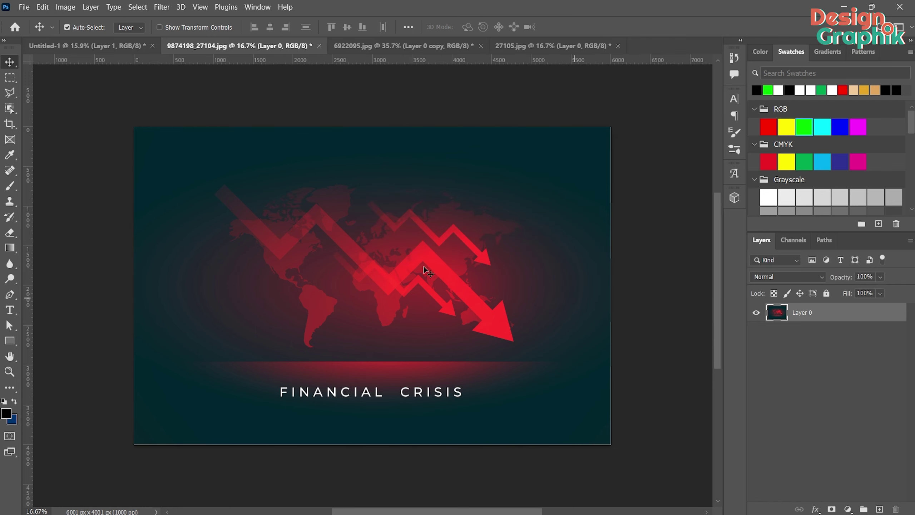
pyautogui.moveTo(383, 257)
pyautogui.mouseDown()
pyautogui.moveTo(113, 48)
pyautogui.moveTo(153, 81)
pyautogui.mouseUp()
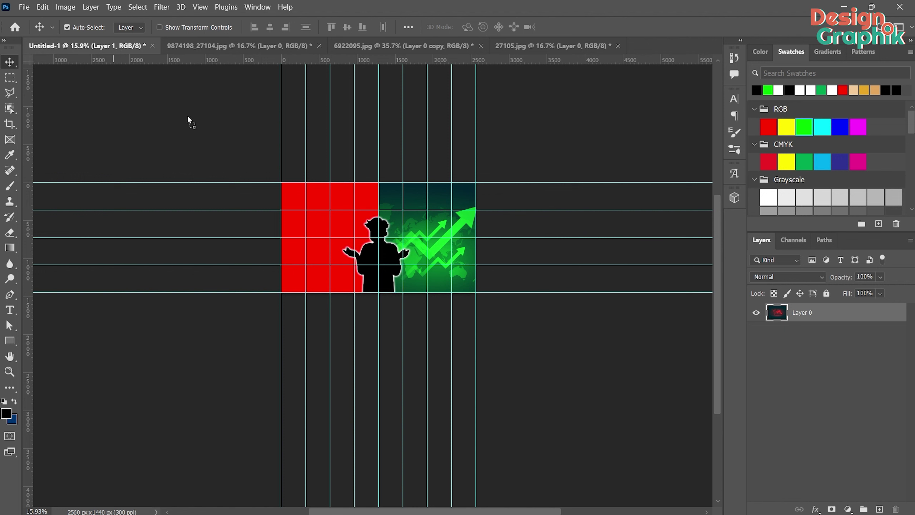
pyautogui.moveTo(306, 239); pyautogui.dragTo(313, 232)
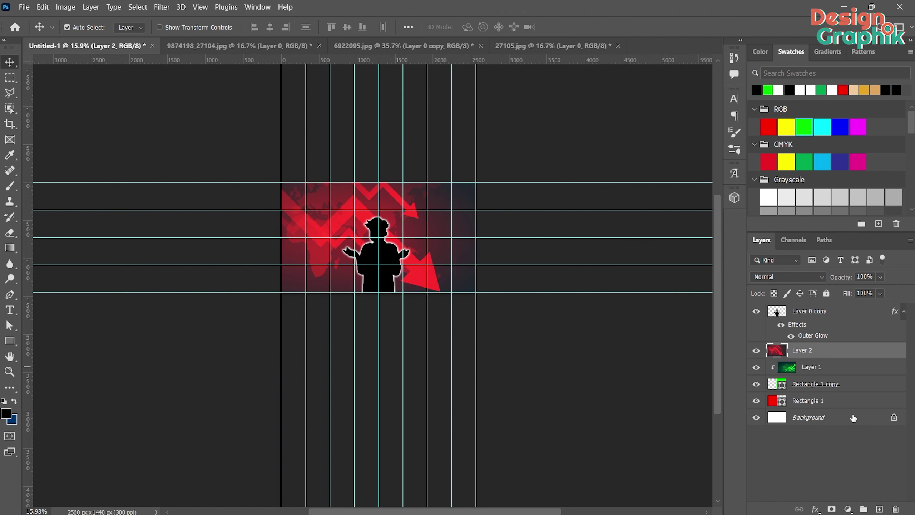
# Place the red arrows layer above Rectangle 1 and clip it to the red left half.
pyautogui.moveTo(784, 352); pyautogui.dragTo(858, 393)
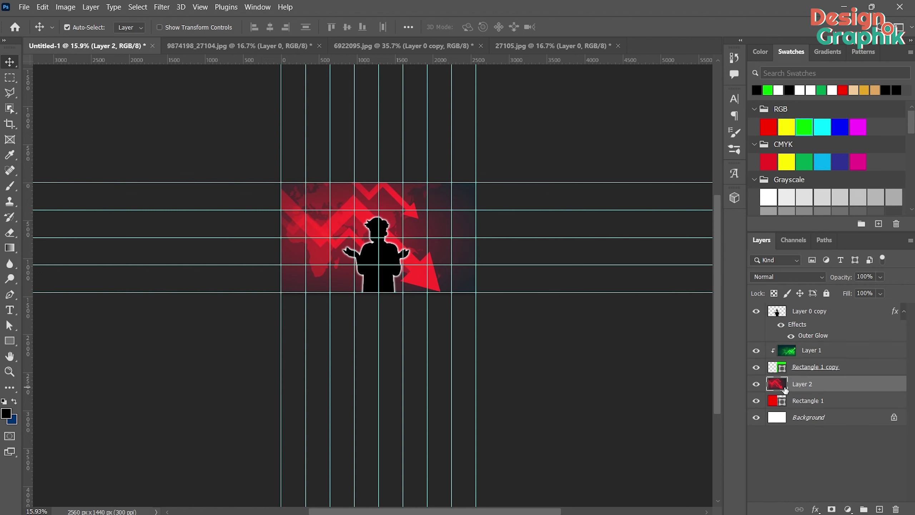
pyautogui.rightClick(806, 384)
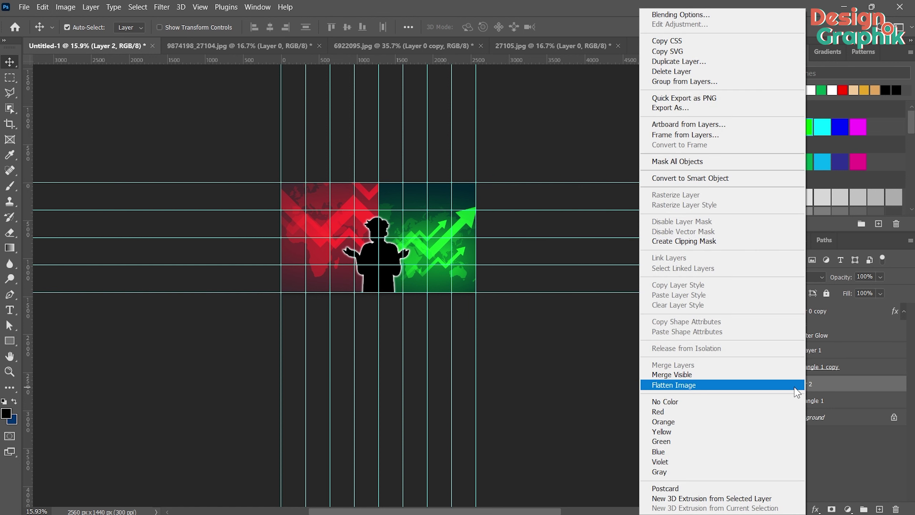
pyautogui.click(679, 242)
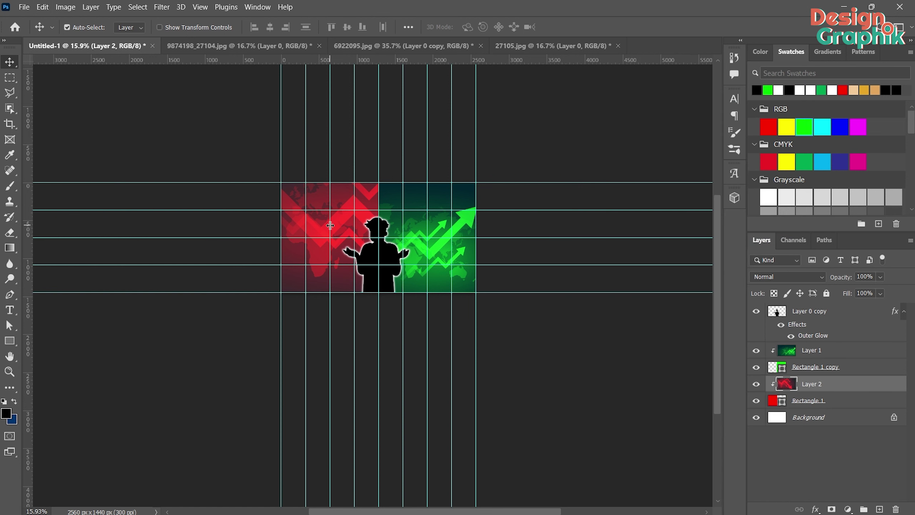
pyautogui.hotkey('ctrl', 't')
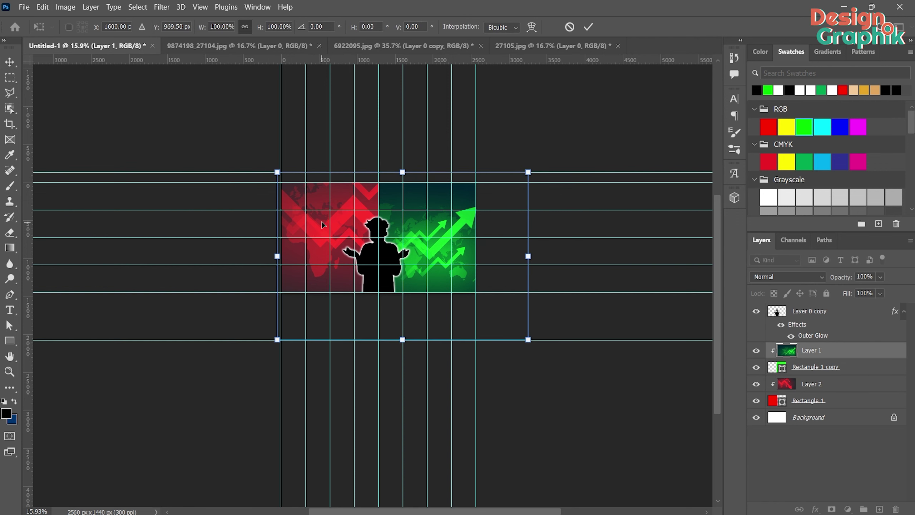
# Scale the red crisis arrows to about half size and position them on the left half, slightly enlarged.
pyautogui.moveTo(389, 169); pyautogui.dragTo(357, 310)
pyautogui.moveTo(307, 198); pyautogui.dragTo(254, 224)
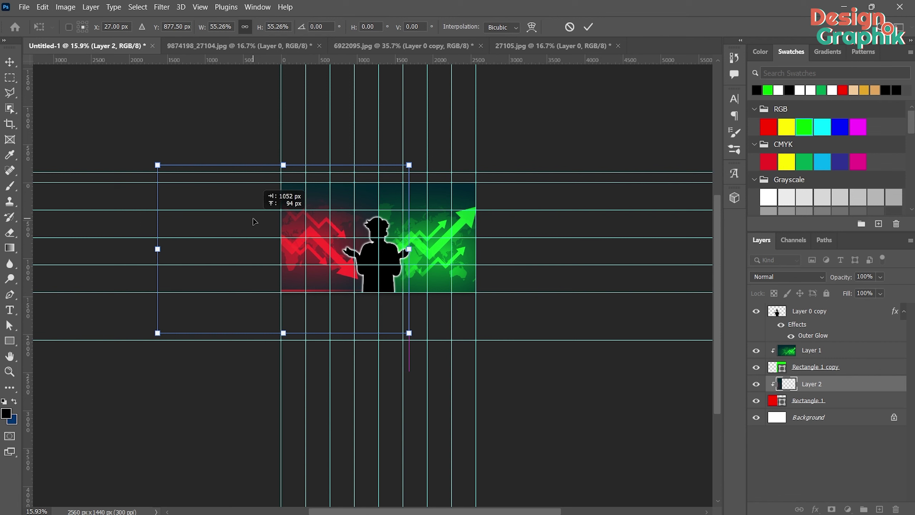
pyautogui.press('Return')
pyautogui.scroll(5, 198, 300)
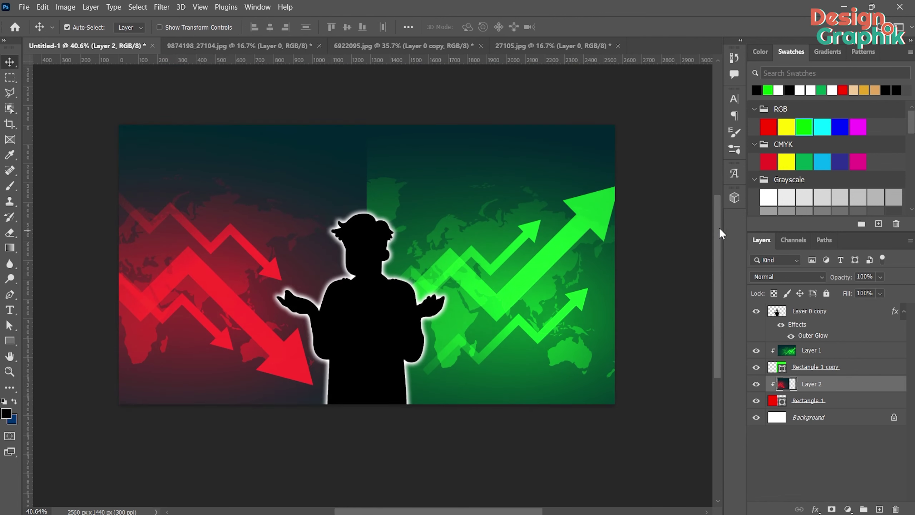
pyautogui.moveTo(177, 261); pyautogui.dragTo(254, 219)
pyautogui.hotkey('ctrl', 't')
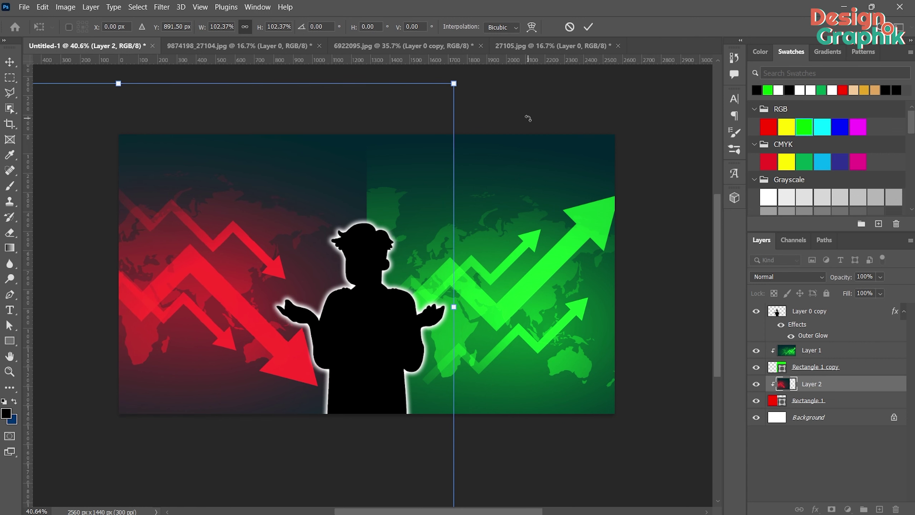
pyautogui.press('Return')
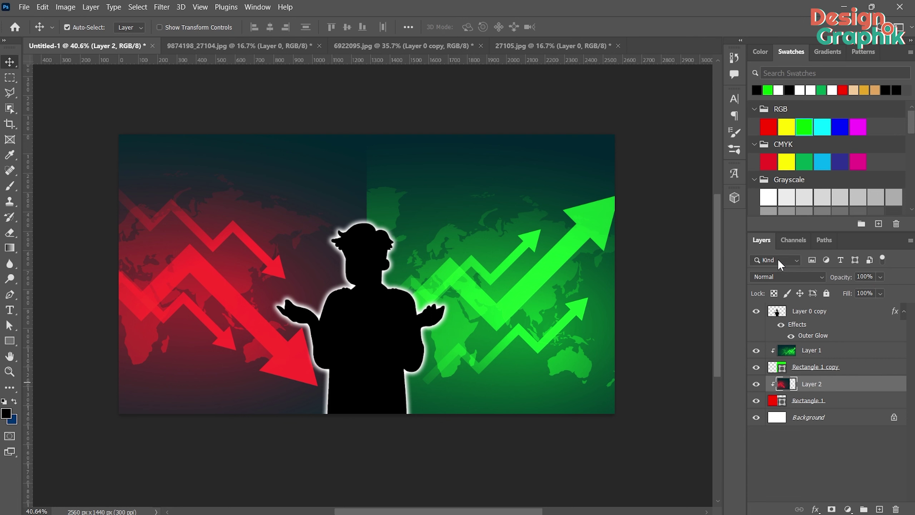
# Set the blend mode of Layer 2 (red arrows) and Layer 1 (green arrows) to Darken.
pyautogui.click(797, 279)
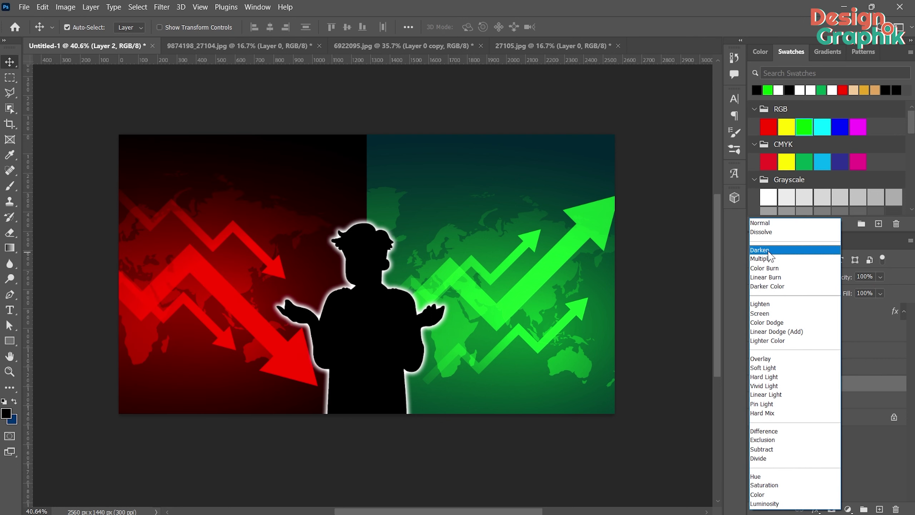
pyautogui.click(769, 250)
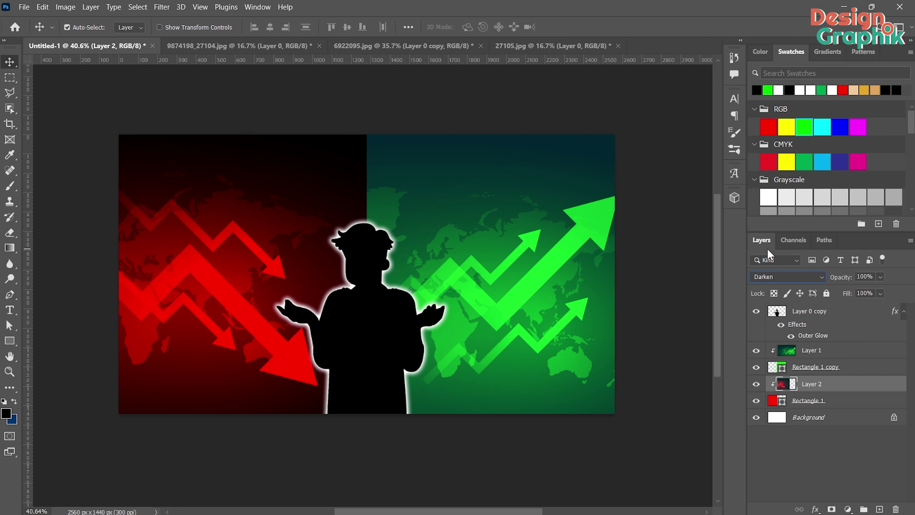
pyautogui.click(816, 352)
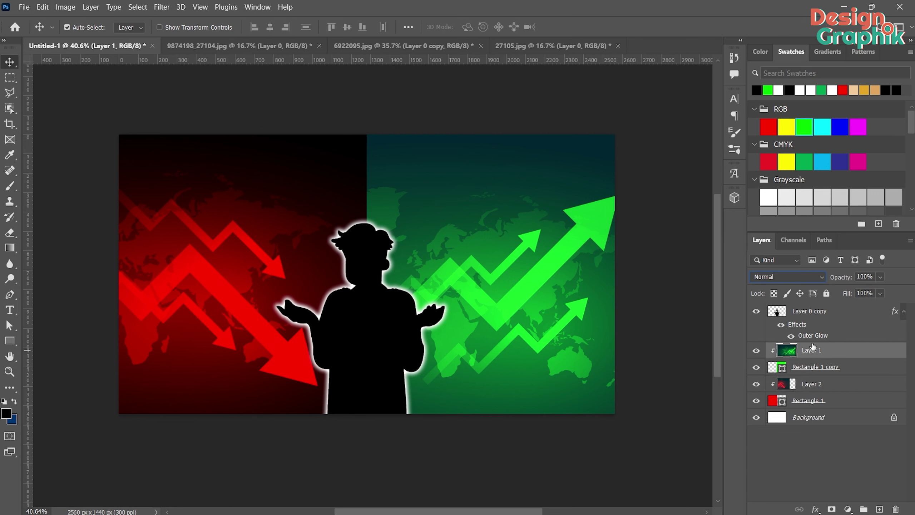
pyautogui.click(799, 277)
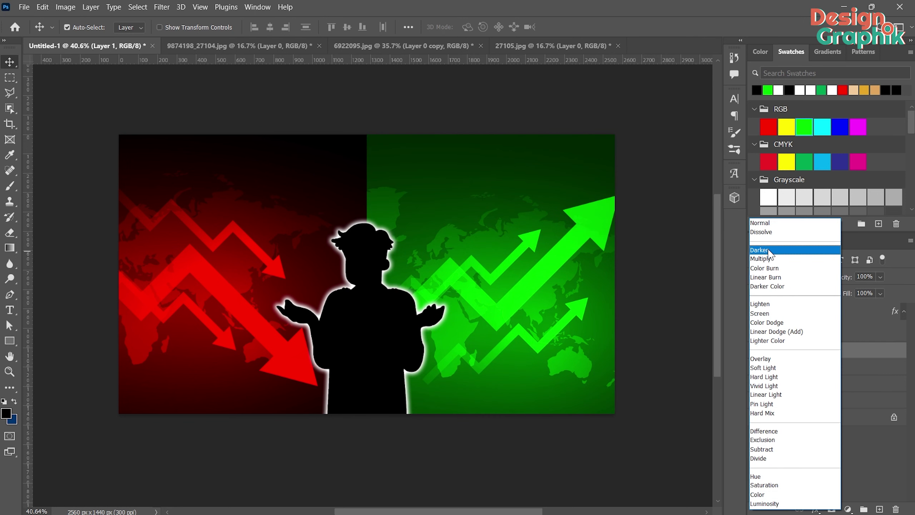
pyautogui.click(768, 250)
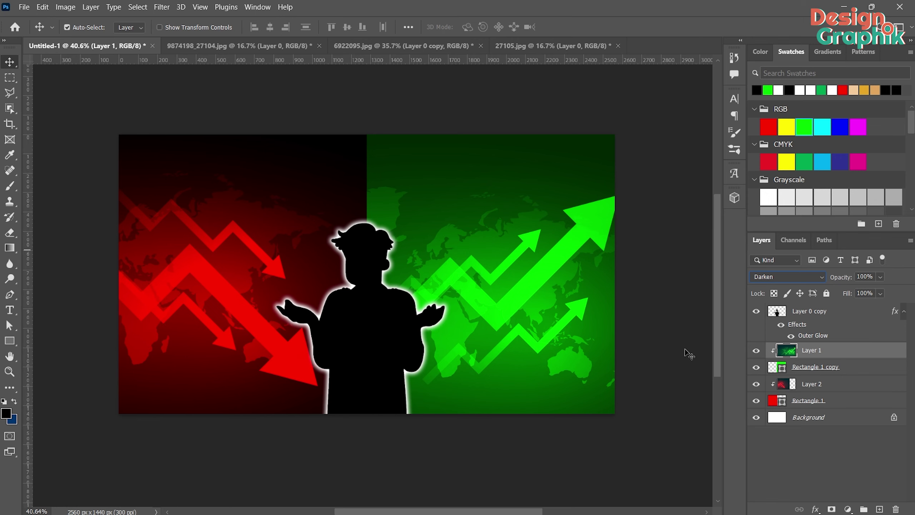
# Open the wepik-export money fan PNG from the Downloads folder.
pyautogui.hotkey('ctrl', 'o')
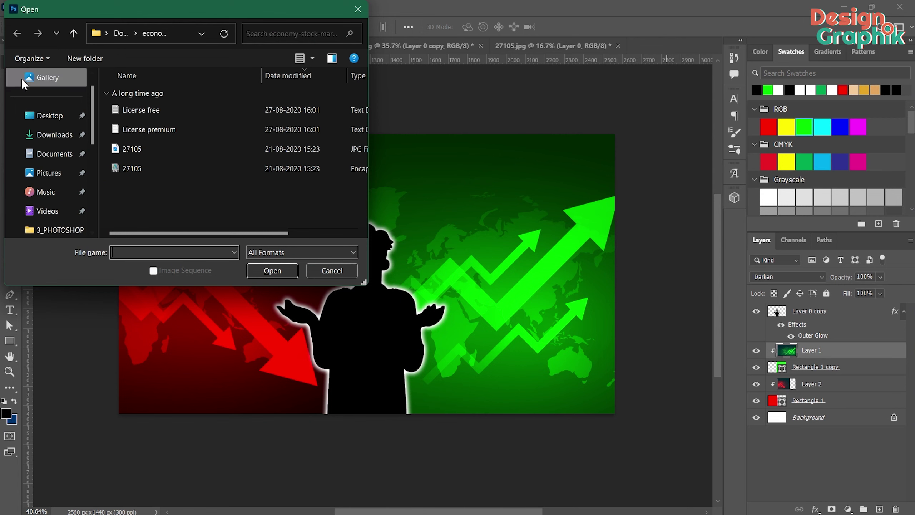
pyautogui.click(121, 33)
pyautogui.click(130, 108)
pyautogui.click(272, 270)
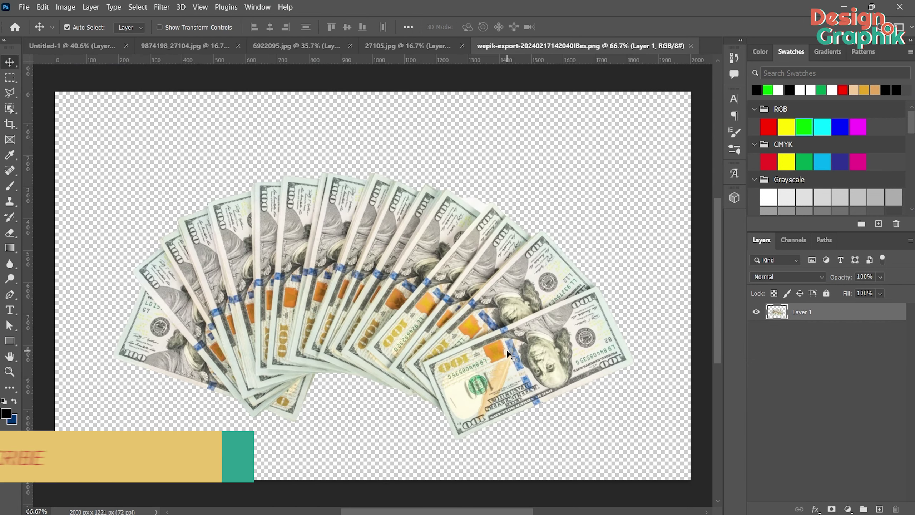
# Drag the money fan into Untitled-1, shrink it to about half and move it to the bottom edge.
pyautogui.moveTo(398, 269); pyautogui.dragTo(86, 59)
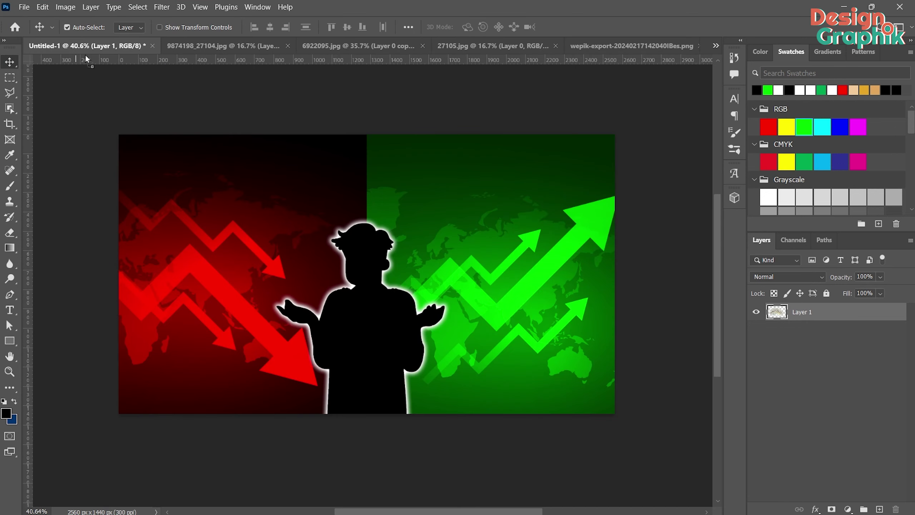
pyautogui.moveTo(318, 209); pyautogui.dragTo(319, 209)
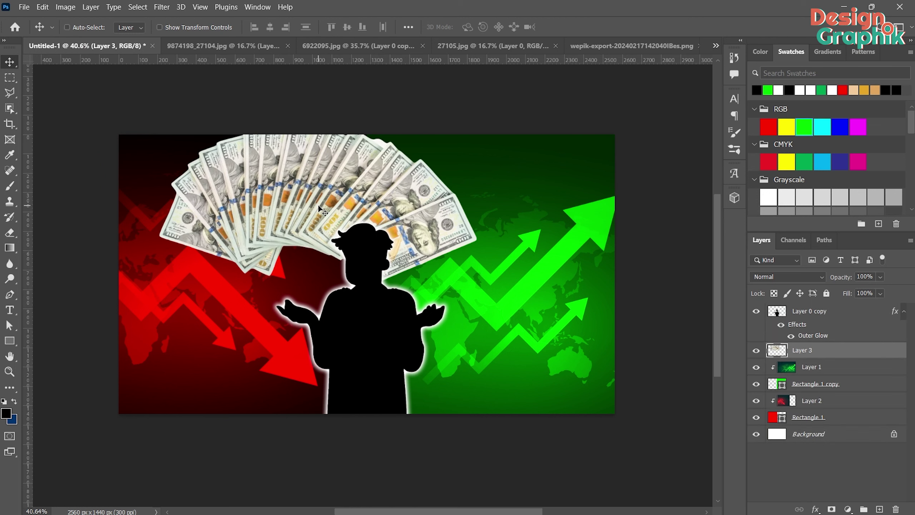
pyautogui.hotkey('ctrl', 't')
pyautogui.moveTo(158, 124); pyautogui.dragTo(301, 196)
pyautogui.moveTo(405, 238)
pyautogui.mouseDown()
pyautogui.moveTo(490, 242)
pyautogui.moveTo(498, 385)
pyautogui.moveTo(458, 385)
pyautogui.mouseUp()
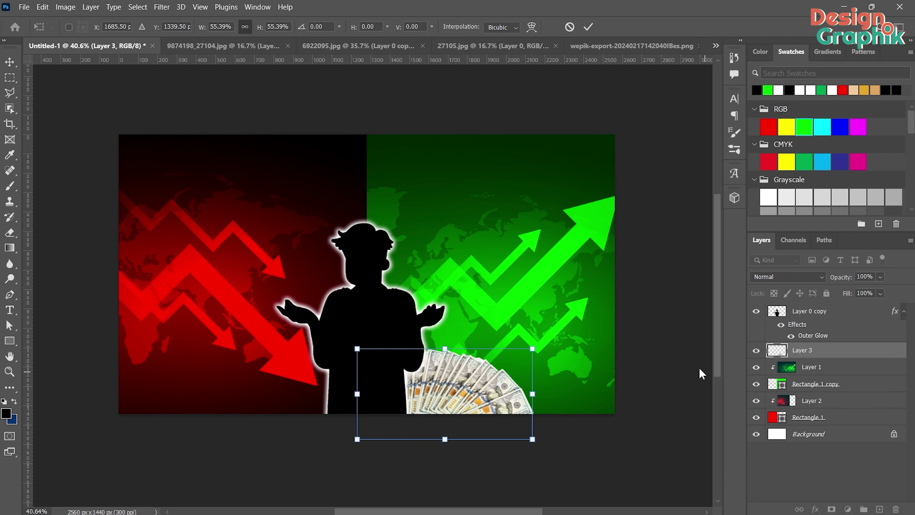
# Hide the silhouette, settle the money fan at bottom centre and copy it to the right.
pyautogui.click(758, 312)
pyautogui.moveTo(438, 392); pyautogui.dragTo(435, 393)
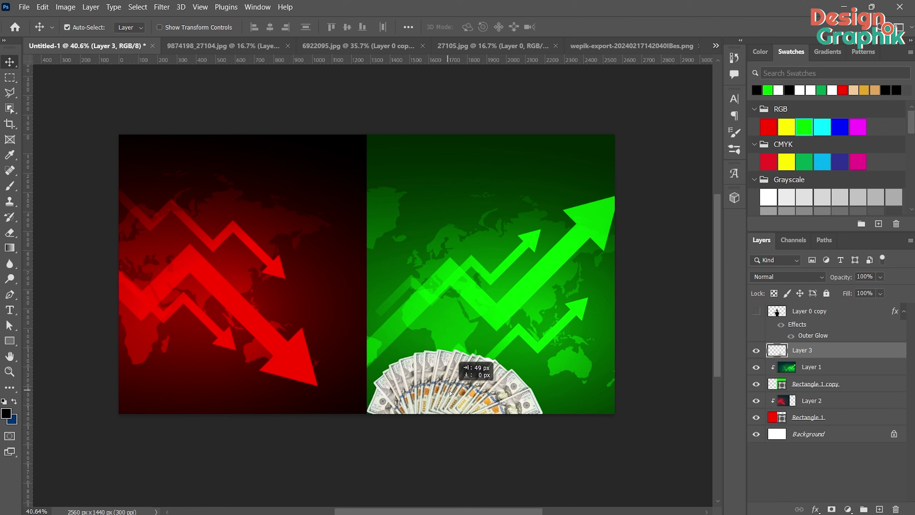
pyautogui.moveTo(461, 391); pyautogui.dragTo(469, 382)
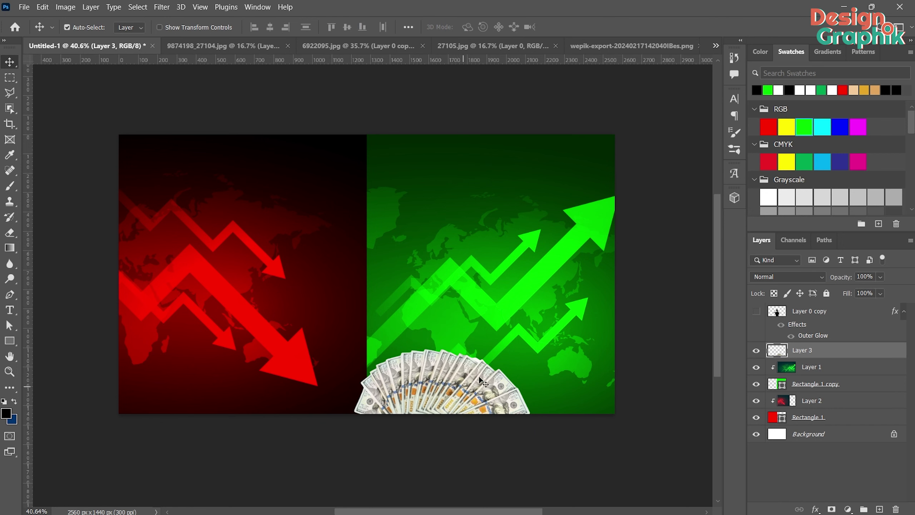
pyautogui.moveTo(438, 395); pyautogui.dragTo(588, 418)
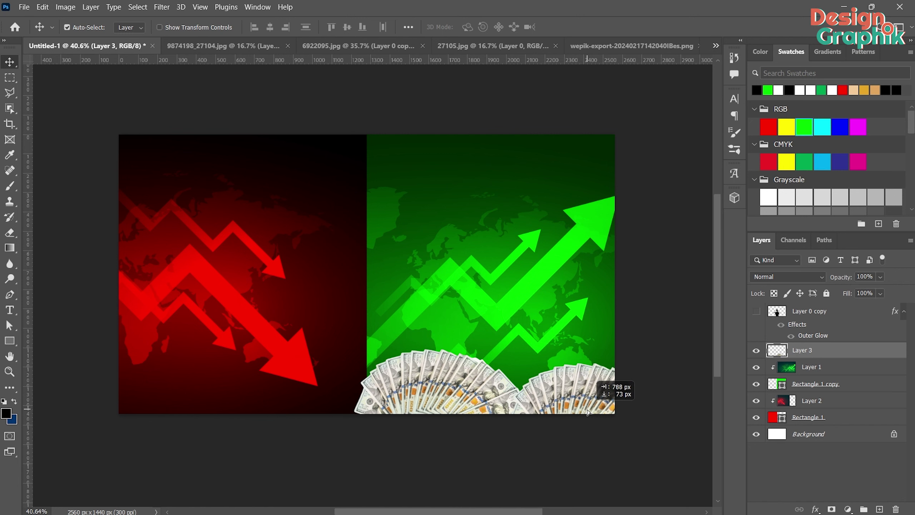
pyautogui.moveTo(587, 418); pyautogui.dragTo(454, 260)
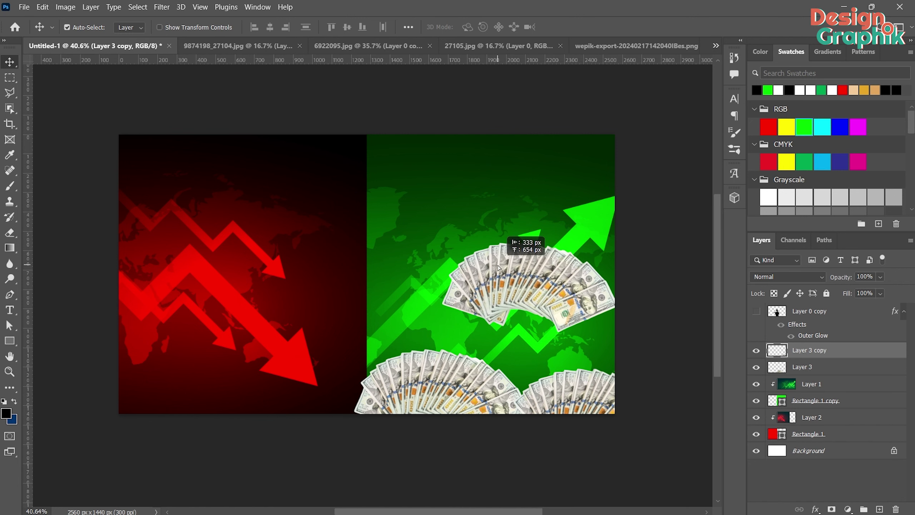
# Shrink, tilt and lower the money fan copy, sending it beneath the original.
pyautogui.hotkey('ctrl', 't')
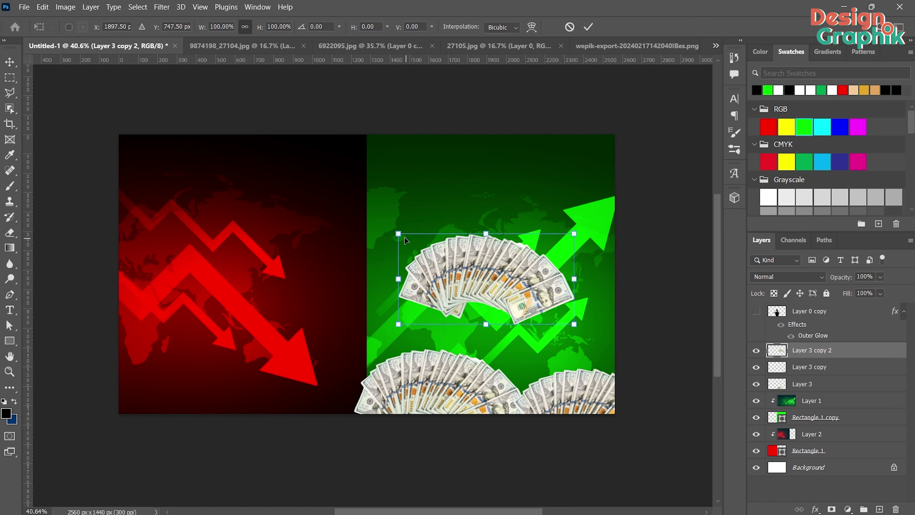
pyautogui.moveTo(398, 234); pyautogui.dragTo(456, 264)
pyautogui.moveTo(584, 332); pyautogui.dragTo(562, 361)
pyautogui.moveTo(508, 323); pyautogui.dragTo(508, 389)
pyautogui.press('Return')
pyautogui.hotkey('ctrl', '[')
pyautogui.hotkey('ctrl', '[')
pyautogui.hotkey('ctrl', 't')
pyautogui.moveTo(573, 337); pyautogui.dragTo(559, 379)
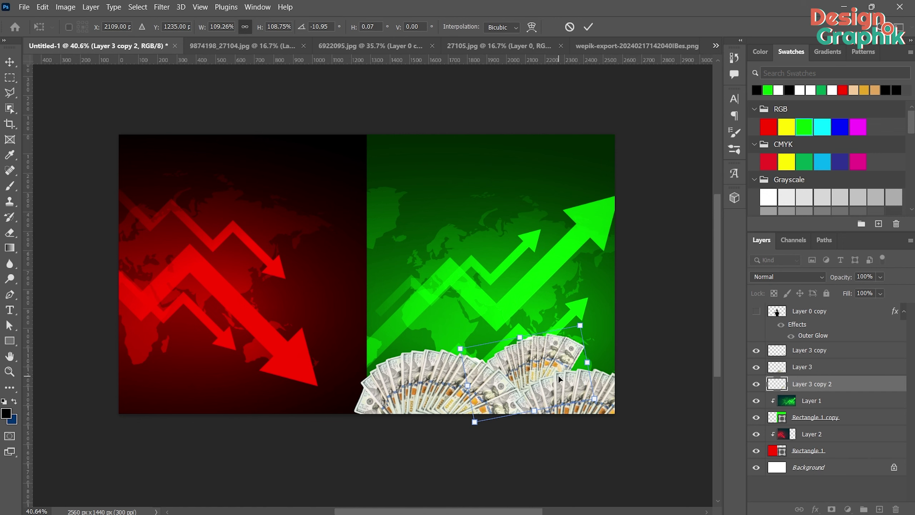
pyautogui.press('Return')
# Duplicate another money fan, rotate it and set it at bottom centre, lower in the stack.
pyautogui.hotkey('ctrl', 'j')
pyautogui.moveTo(504, 379); pyautogui.dragTo(499, 268)
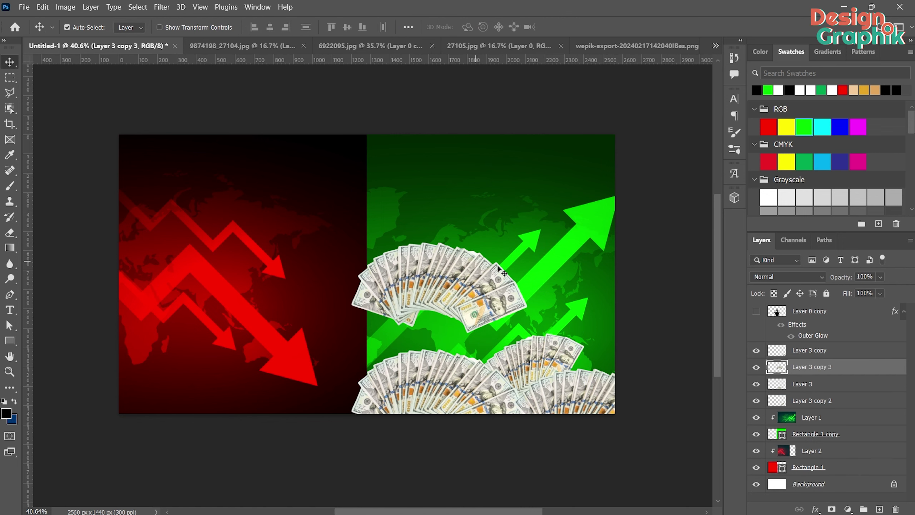
pyautogui.hotkey('ctrl', 't')
pyautogui.moveTo(530, 324); pyautogui.dragTo(507, 327)
pyautogui.moveTo(464, 288); pyautogui.dragTo(485, 349)
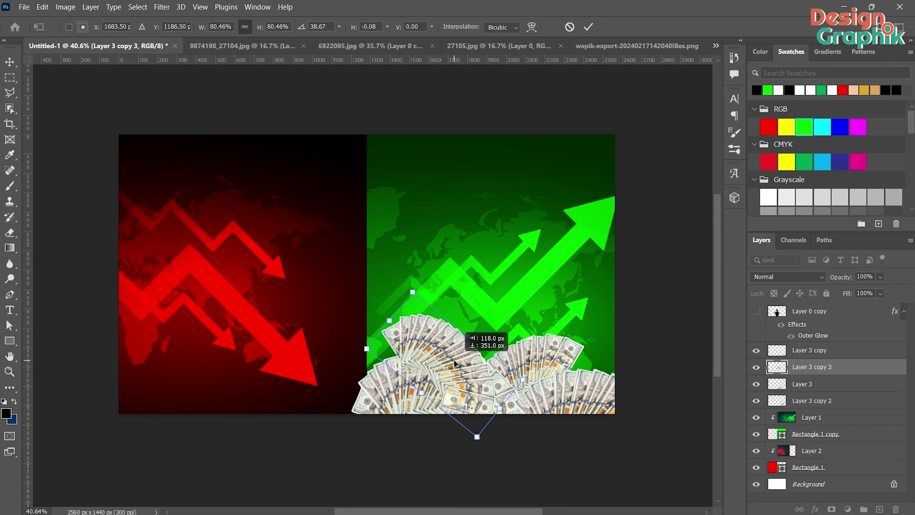
pyautogui.press('Return')
pyautogui.moveTo(772, 366); pyautogui.dragTo(774, 401)
pyautogui.moveTo(469, 345); pyautogui.dragTo(540, 357)
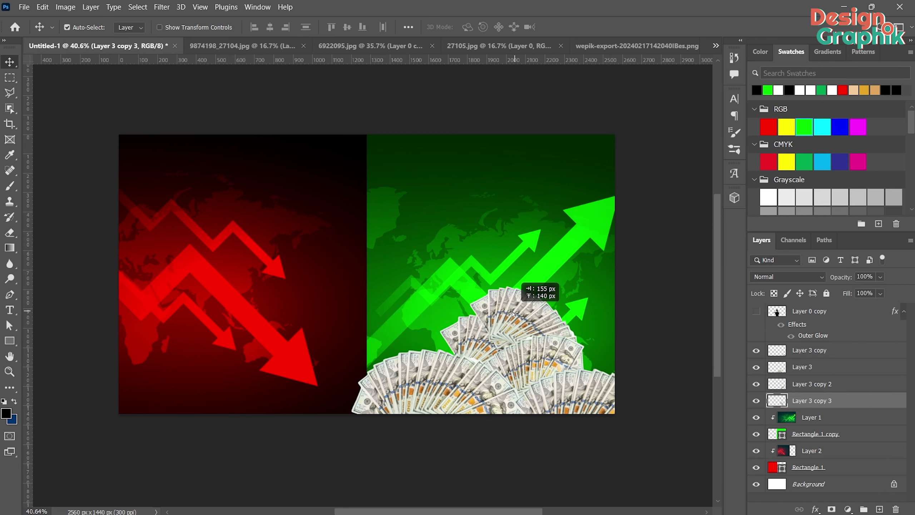
# Rotate a new money fan into the bottom-right and check the layout with the silhouette shown.
pyautogui.hotkey('ctrl', 't')
pyautogui.moveTo(504, 242); pyautogui.dragTo(591, 381)
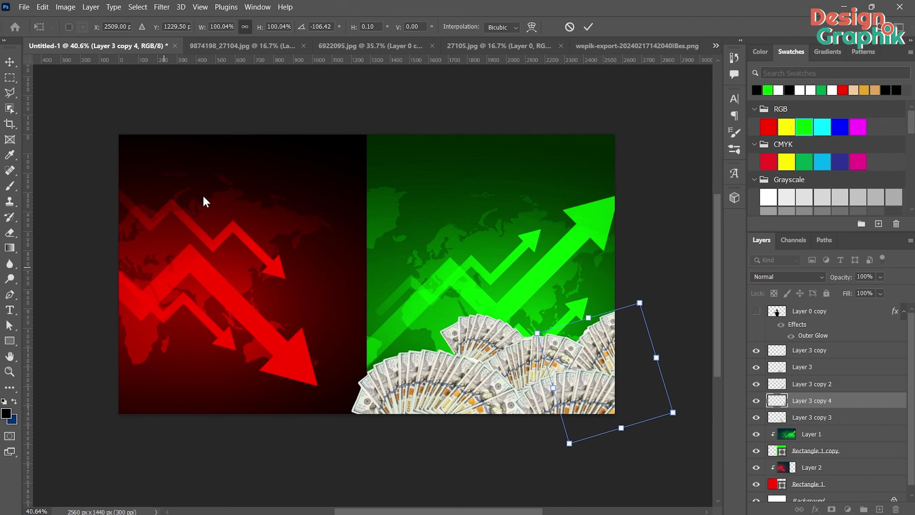
pyautogui.press('Return')
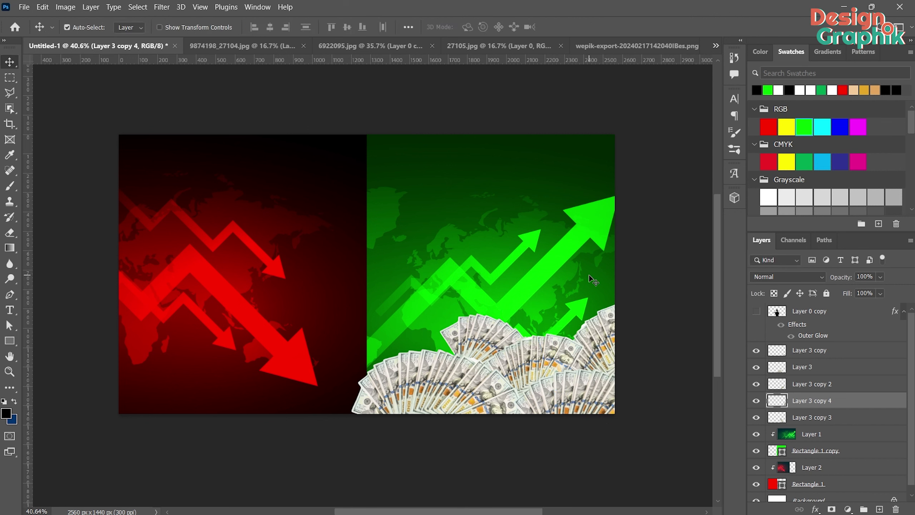
pyautogui.click(755, 311)
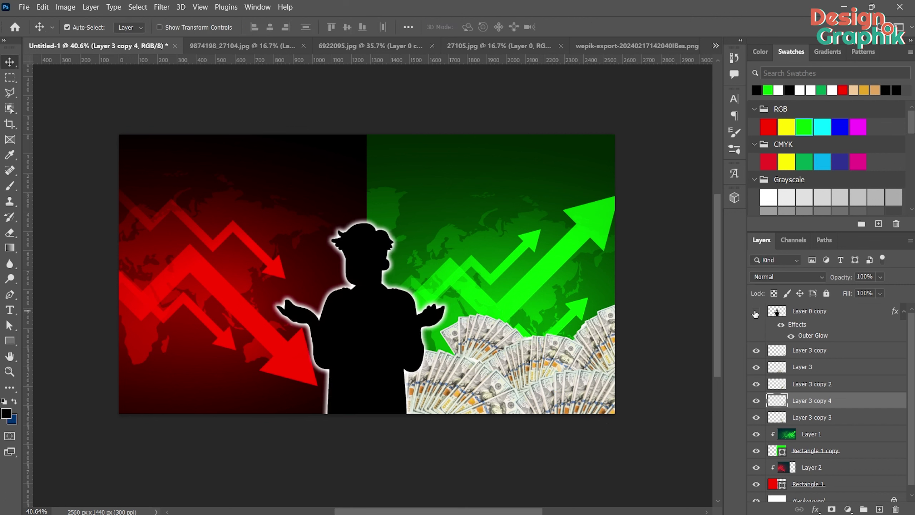
pyautogui.click(756, 311)
# Move a money fan to the bottom-left and add an enlarged, slightly tilted copy at lower left.
pyautogui.moveTo(576, 403); pyautogui.dragTo(144, 411)
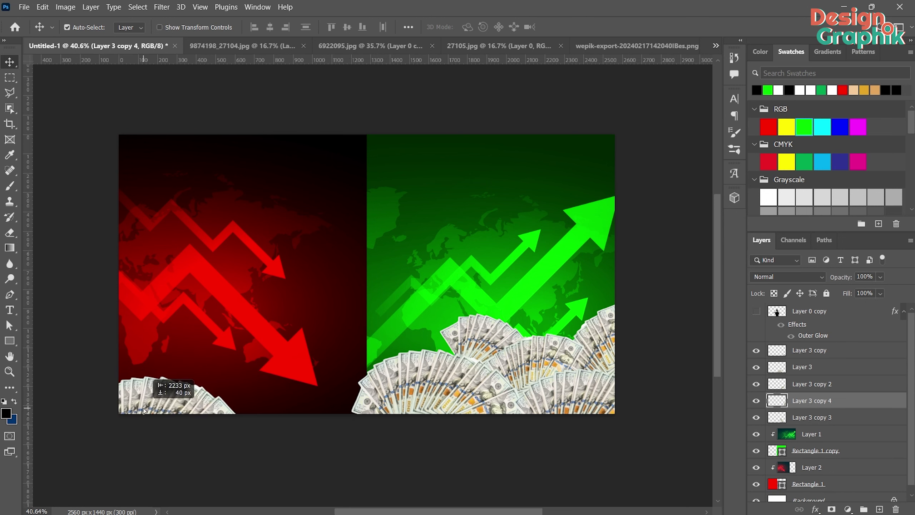
pyautogui.moveTo(143, 411)
pyautogui.mouseDown()
pyautogui.moveTo(149, 393)
pyautogui.moveTo(134, 388)
pyautogui.moveTo(214, 390)
pyautogui.mouseUp()
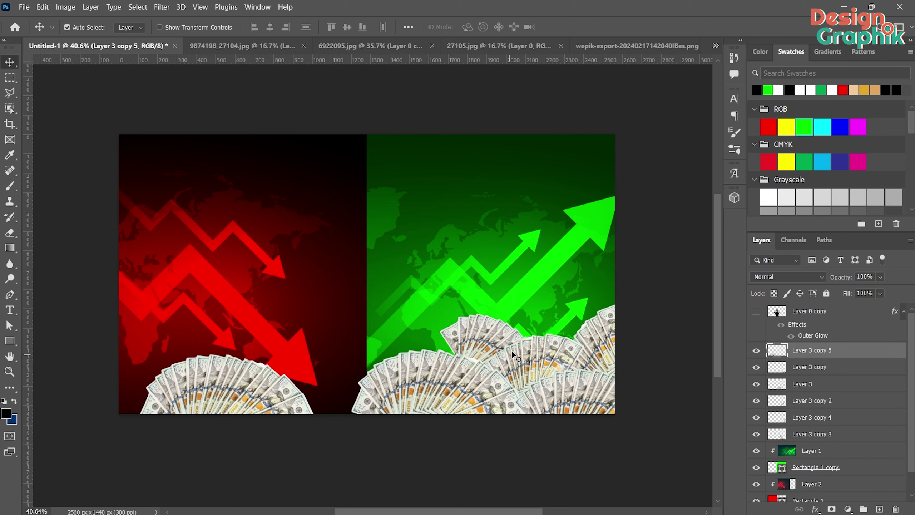
pyautogui.moveTo(585, 331); pyautogui.dragTo(101, 277)
pyautogui.hotkey('ctrl', 't')
pyautogui.moveTo(198, 429); pyautogui.dragTo(230, 482)
pyautogui.moveTo(156, 405)
pyautogui.mouseDown()
pyautogui.moveTo(156, 396)
pyautogui.moveTo(161, 404)
pyautogui.mouseUp()
pyautogui.moveTo(273, 379)
pyautogui.mouseDown()
pyautogui.moveTo(279, 396)
pyautogui.moveTo(254, 400)
pyautogui.mouseUp()
pyautogui.press('Return')
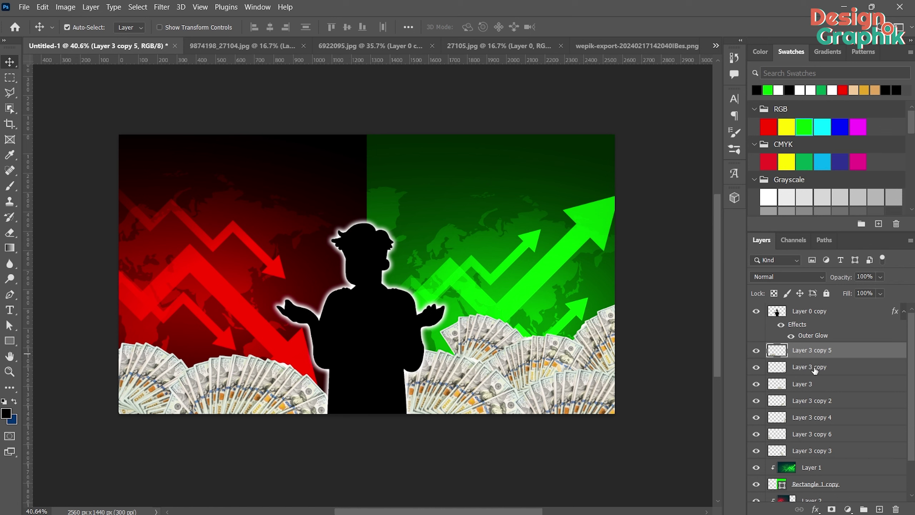
# Convert all the Layer 3 money-fan copies into one smart object.
pyautogui.keyDown('shift'); pyautogui.click(816, 451); pyautogui.keyUp('shift')
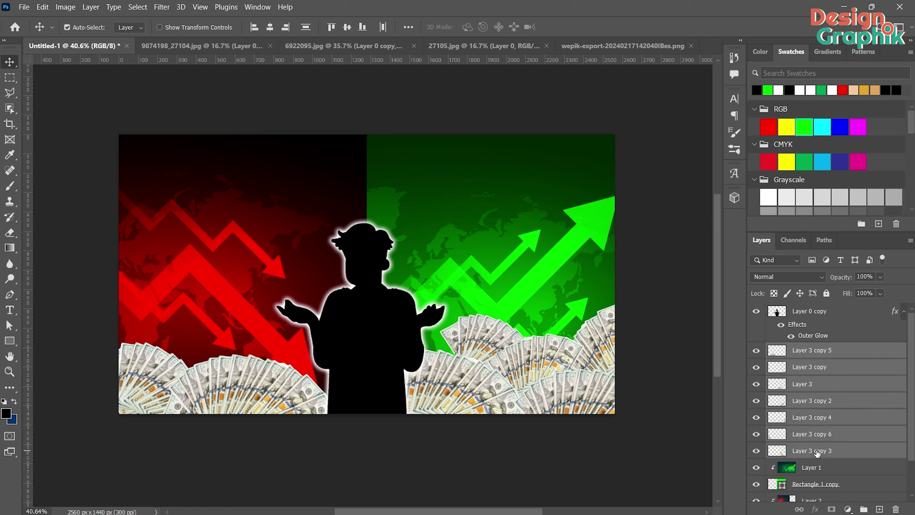
pyautogui.rightClick(835, 354)
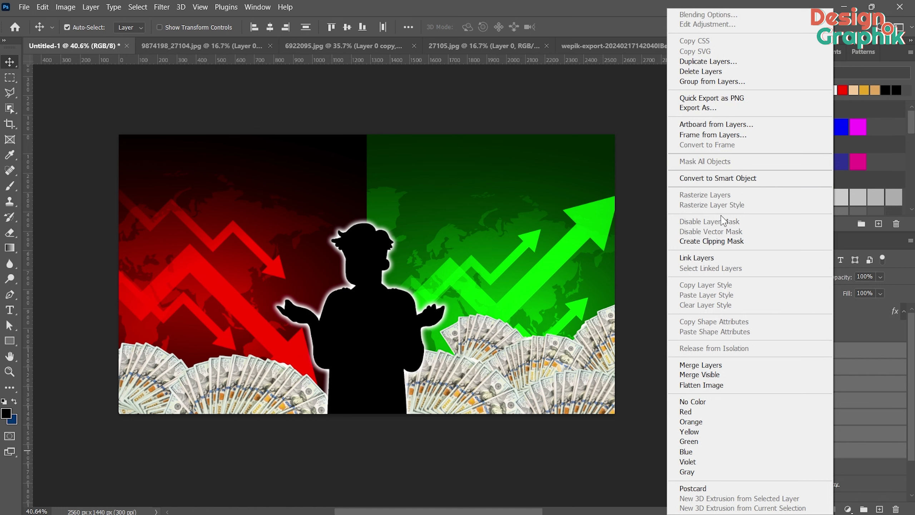
pyautogui.click(715, 116)
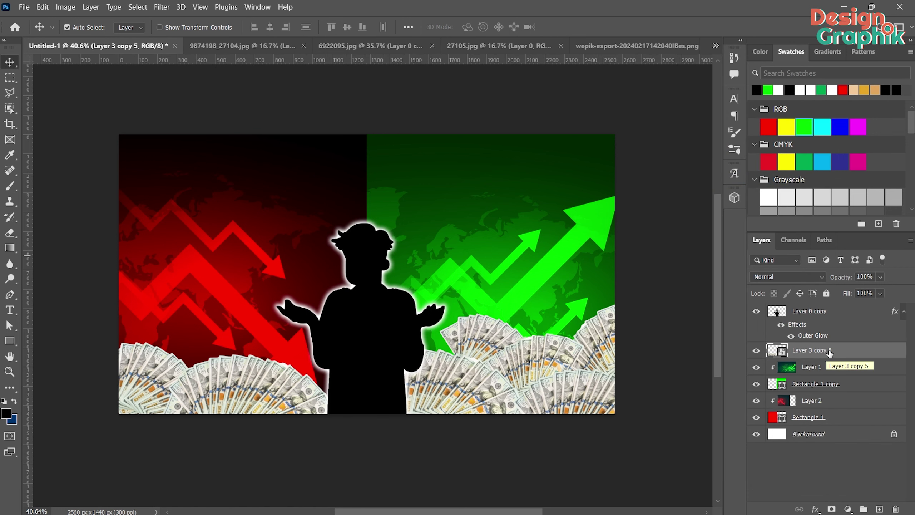
# Apply Auto Tone, Auto Contrast and Auto Color to the money smart object.
pyautogui.click(72, 9)
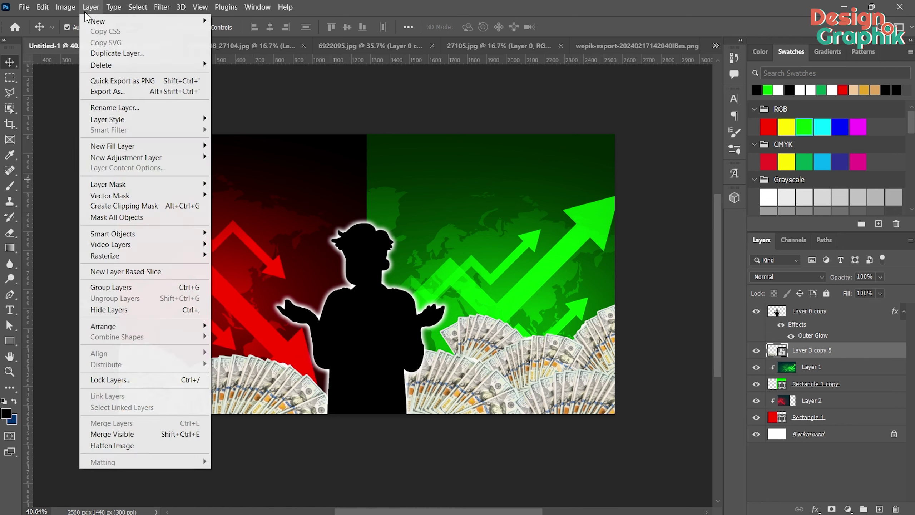
pyautogui.moveTo(84, 36)
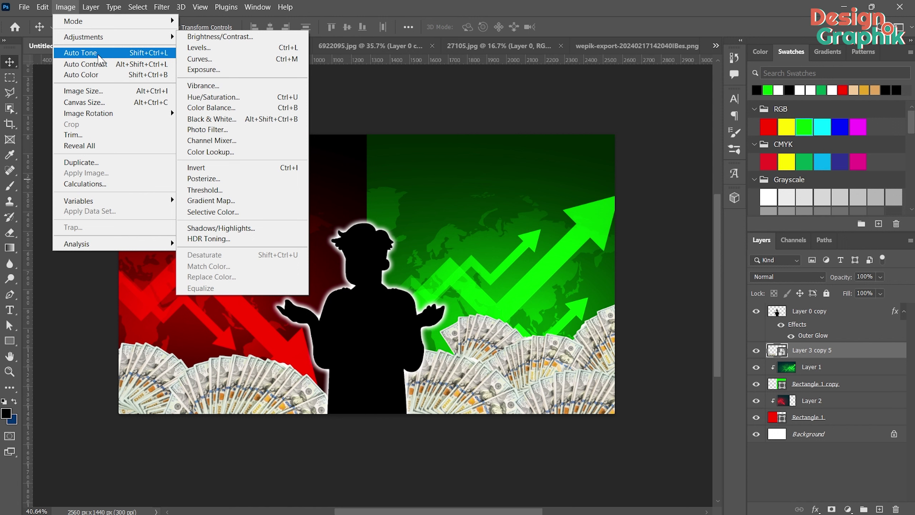
pyautogui.click(84, 53)
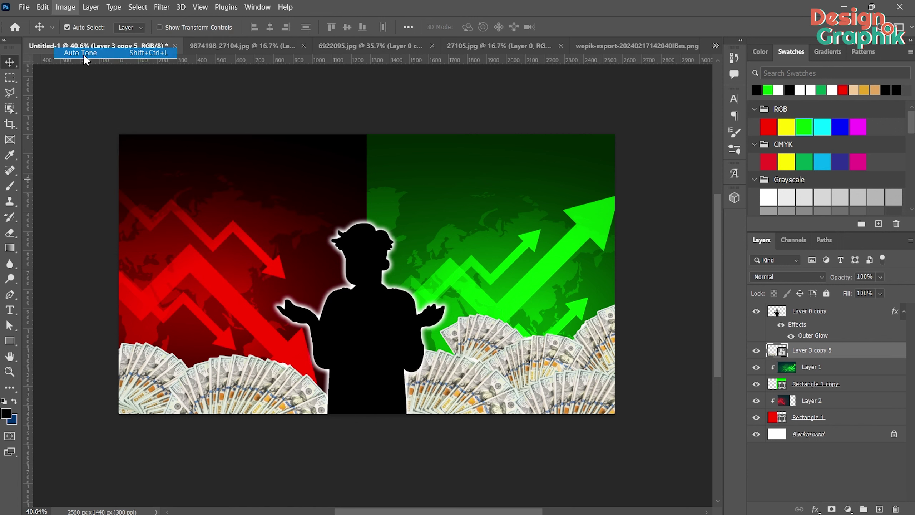
pyautogui.click(72, 10)
pyautogui.click(82, 64)
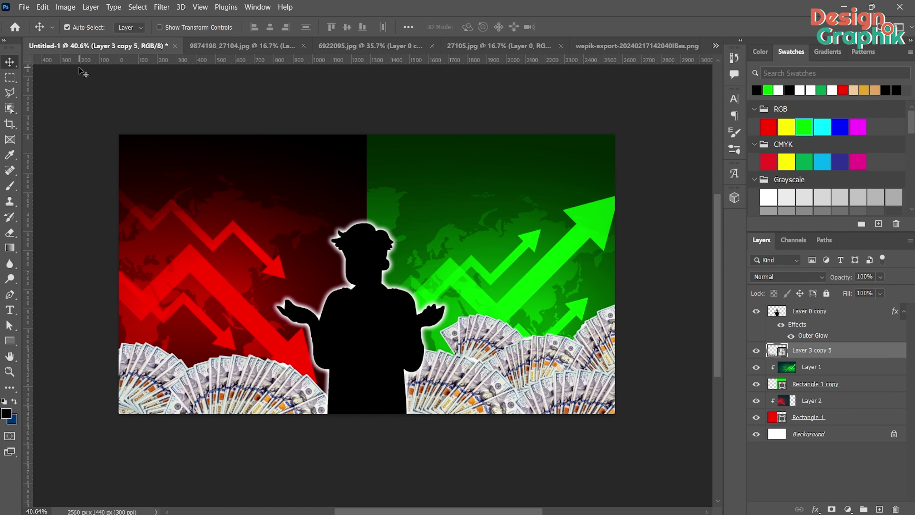
pyautogui.click(65, 7)
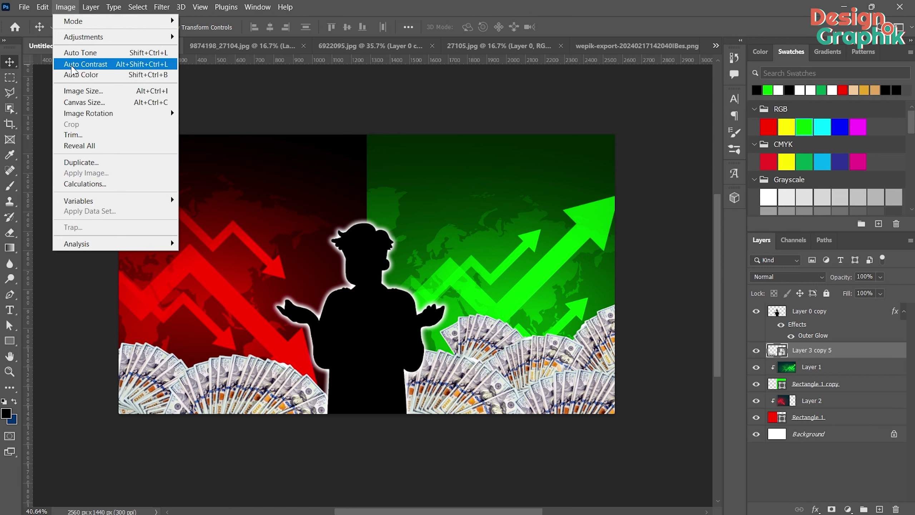
pyautogui.click(73, 75)
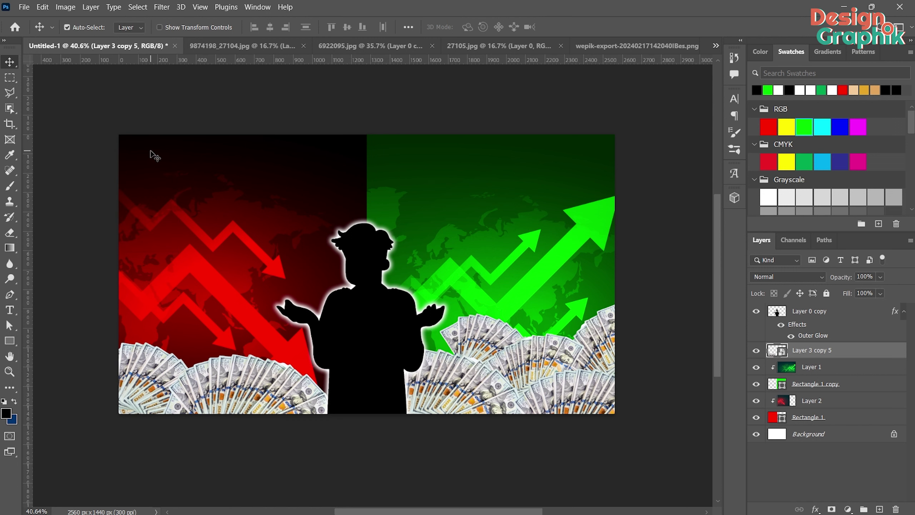
pyautogui.click(66, 7)
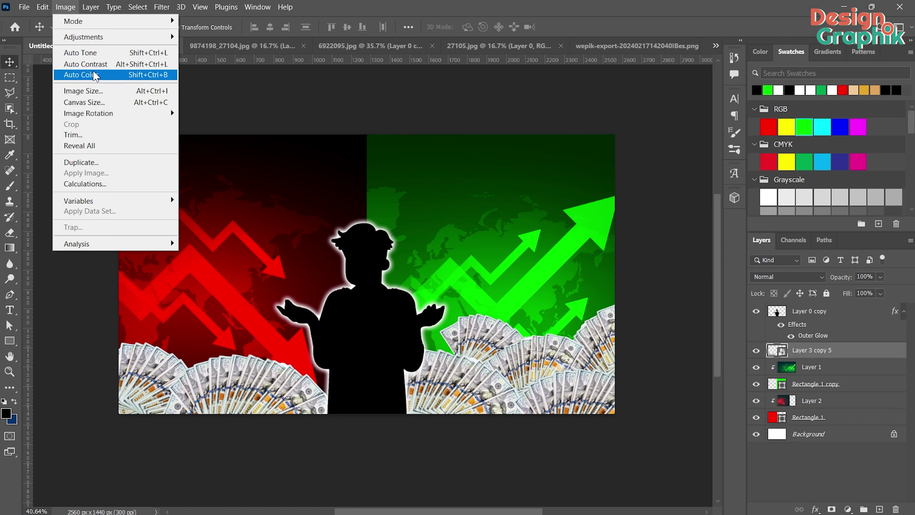
pyautogui.click(91, 58)
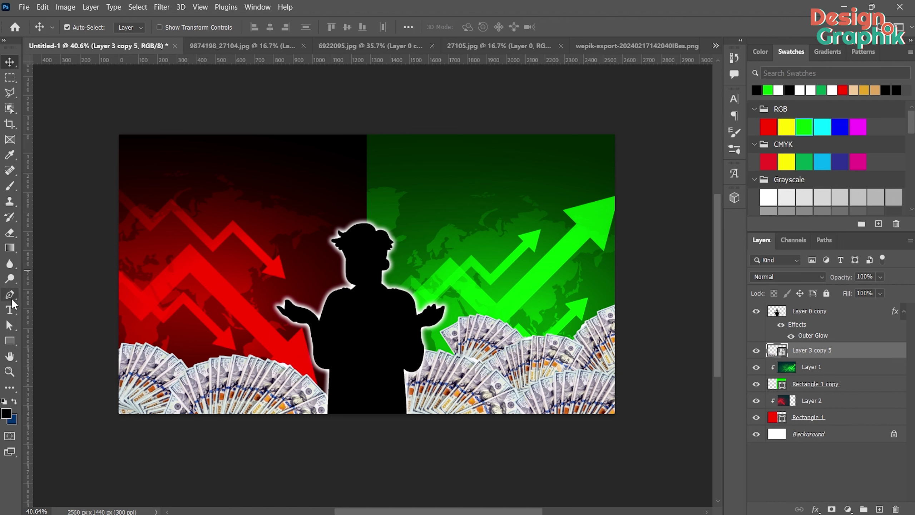
# Start a text layer near the top and set the font to Geologica Bold.
pyautogui.click(10, 315)
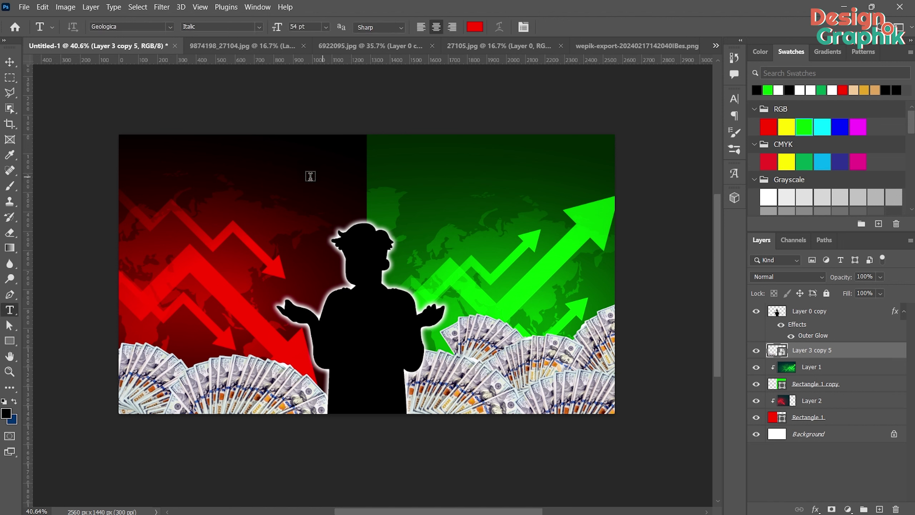
pyautogui.click(299, 177)
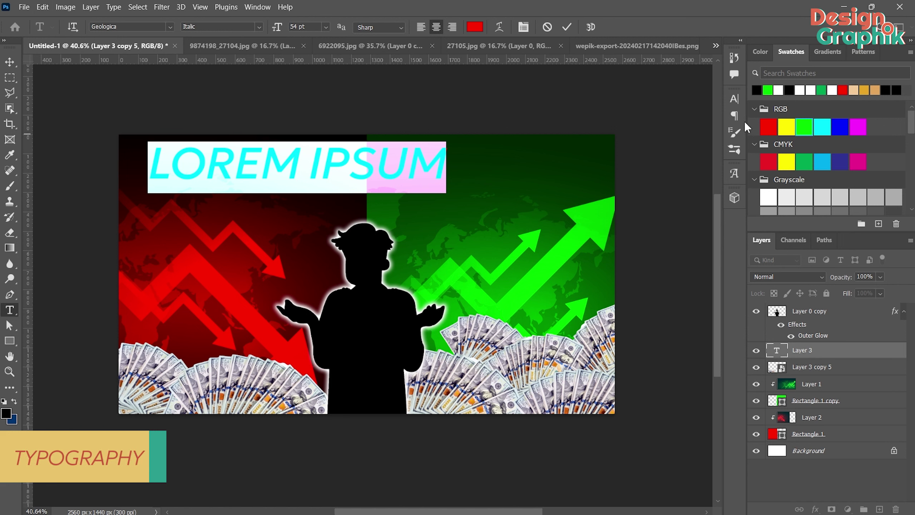
pyautogui.click(736, 102)
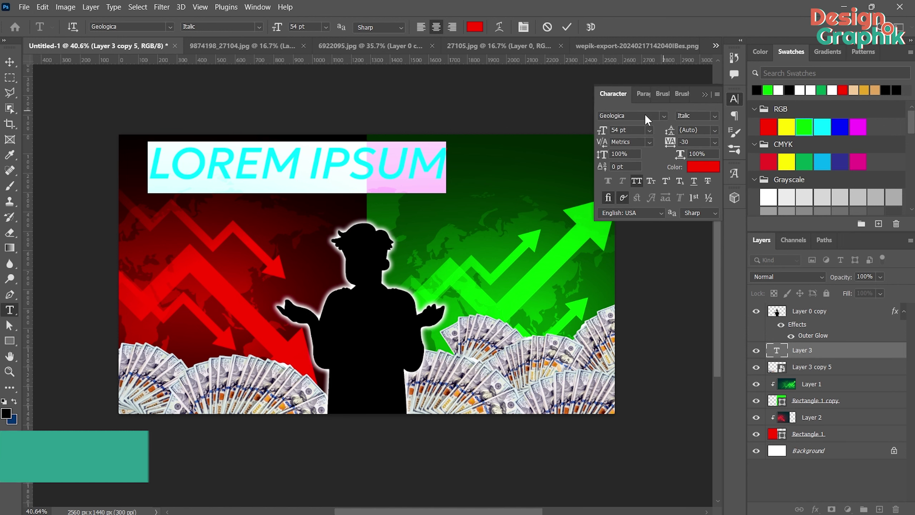
pyautogui.click(715, 117)
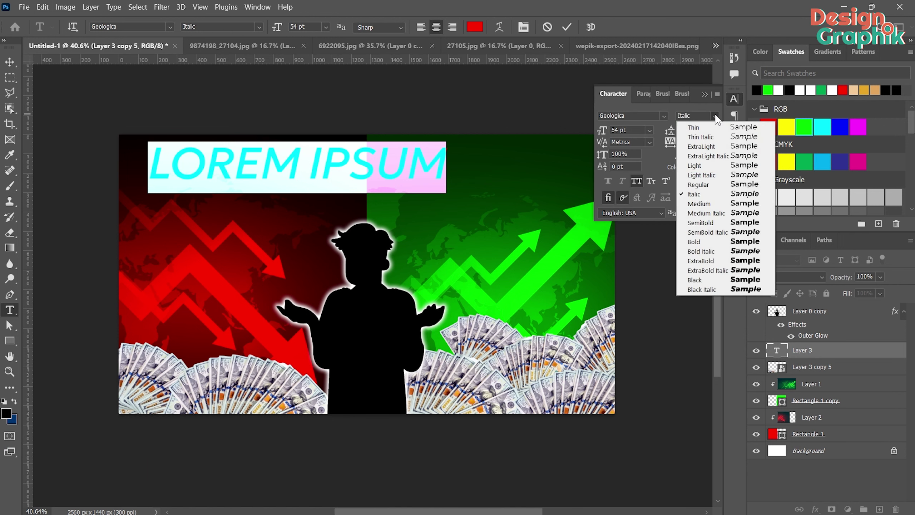
pyautogui.click(702, 241)
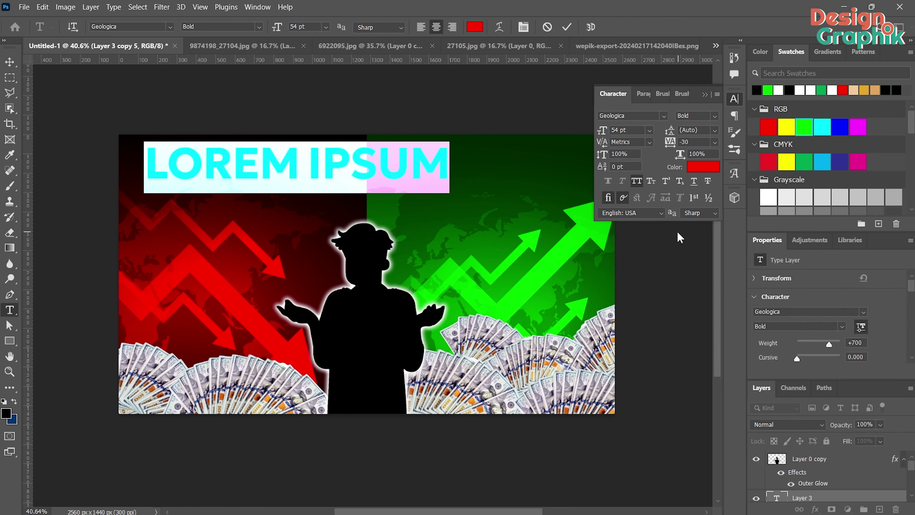
pyautogui.click(704, 94)
# Type the headline 'HOW TO TRADE IN' and colour it white (ffffff).
pyautogui.write('HOW TO EARN M')
pyautogui.press('BackSpace')
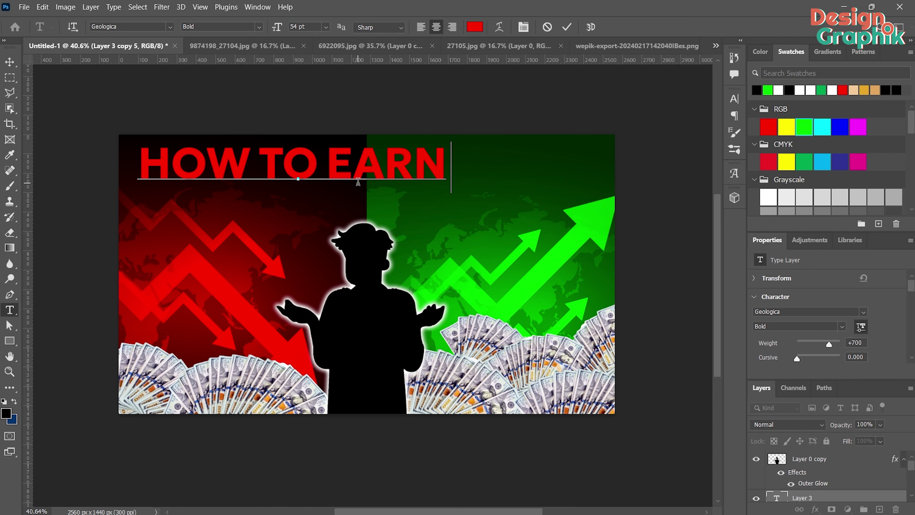
pyautogui.press('BackSpace')
pyautogui.press('BackSpace')
pyautogui.press('BackSpace')
pyautogui.write('TRADE IN')
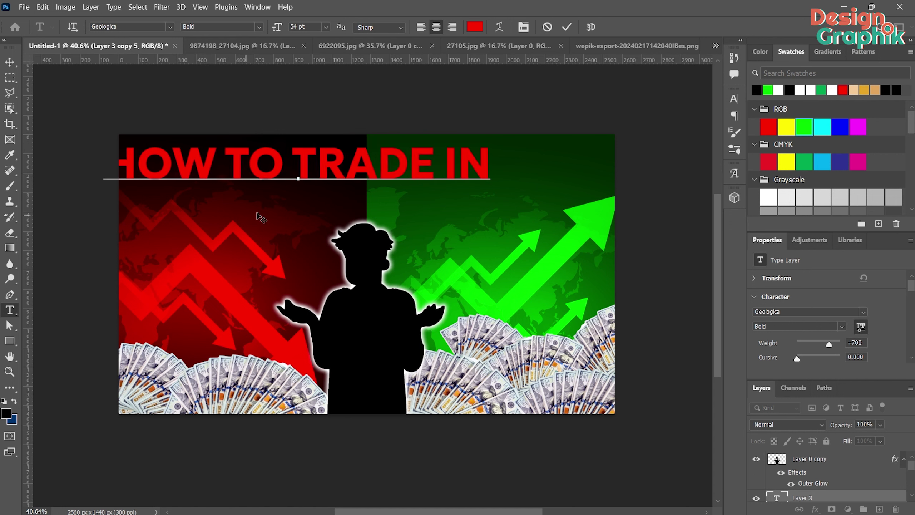
pyautogui.hotkey('ctrl', 'a')
pyautogui.hotkey('ctrl', 't')
pyautogui.click(702, 166)
pyautogui.write('ffffff')
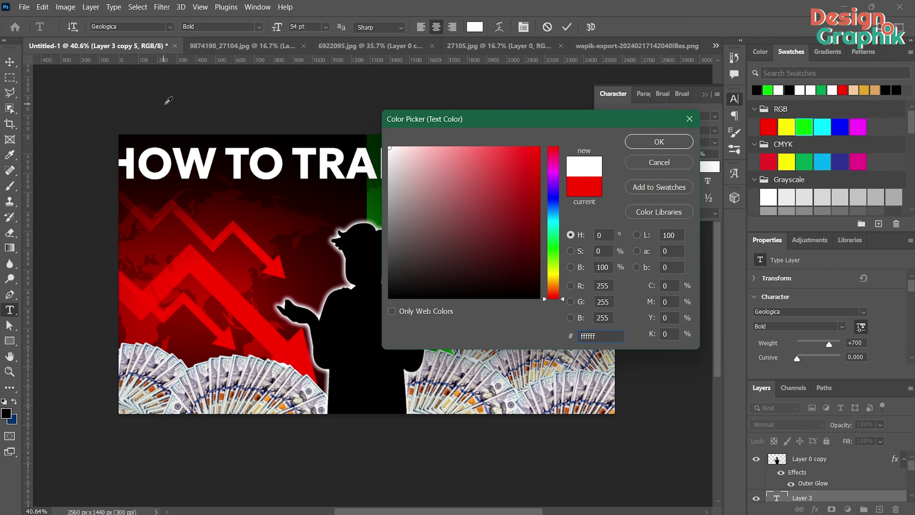
pyautogui.press('Return')
pyautogui.hotkey('ctrl', 'Return')
# Centre the headline across the top and set its size to 55 pt.
pyautogui.press('v')
pyautogui.moveTo(234, 165)
pyautogui.mouseDown()
pyautogui.moveTo(303, 165)
pyautogui.moveTo(268, 162)
pyautogui.mouseUp()
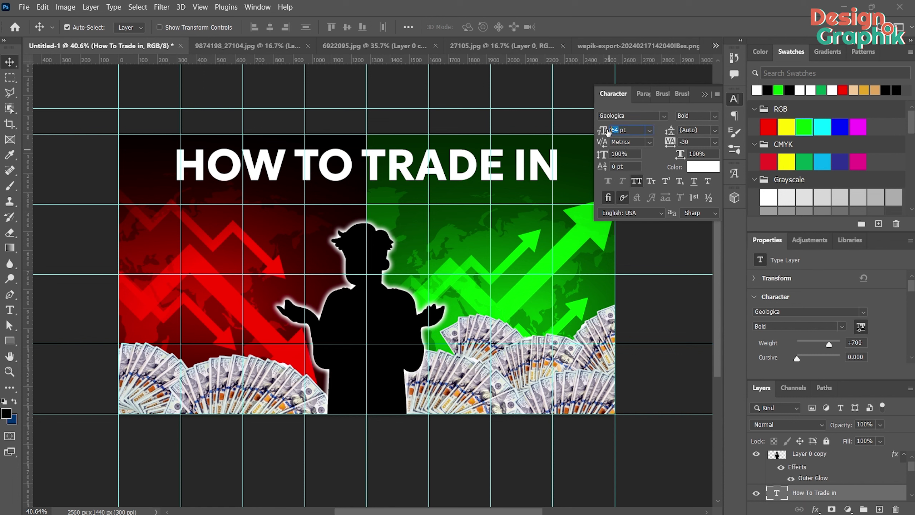
pyautogui.write('60')
pyautogui.doubleClick(494, 177)
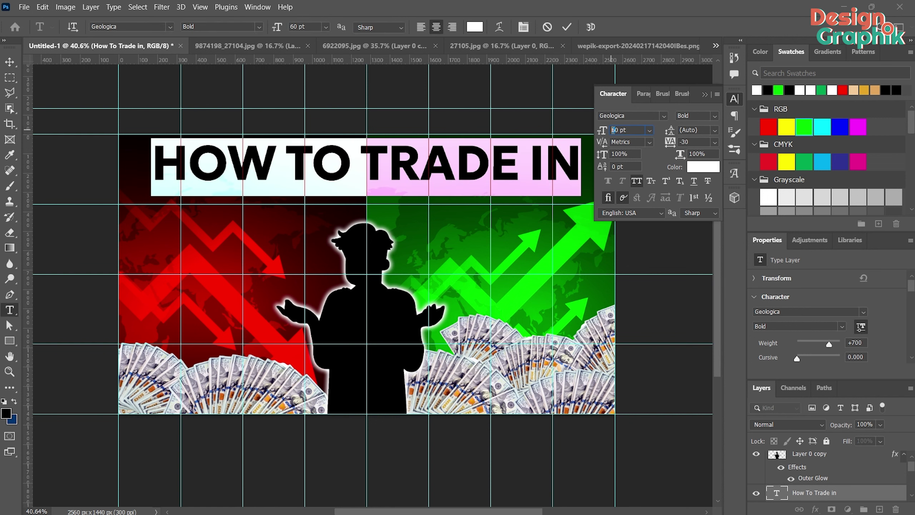
pyautogui.write('55')
pyautogui.press('Return')
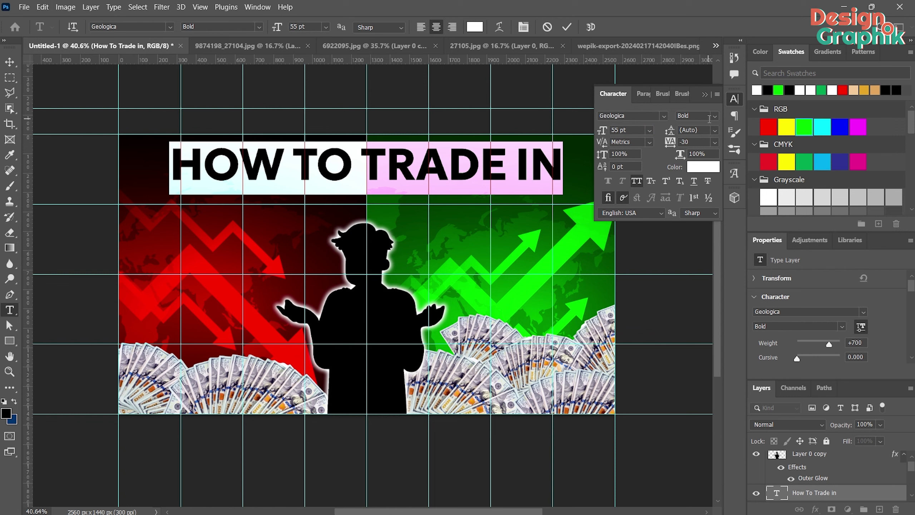
pyautogui.click(706, 95)
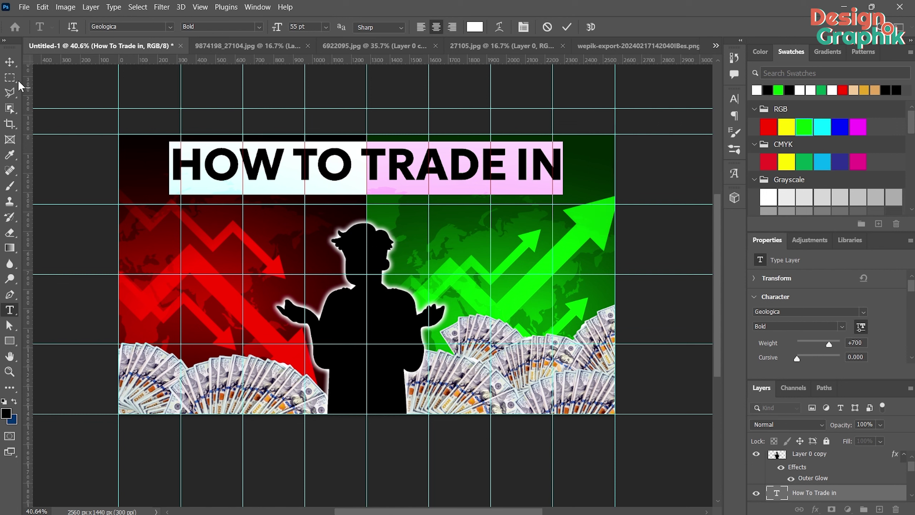
pyautogui.click(10, 62)
# Duplicate the headline onto a second line and change its text to 2024 at 60 pt.
pyautogui.moveTo(375, 167); pyautogui.dragTo(374, 158)
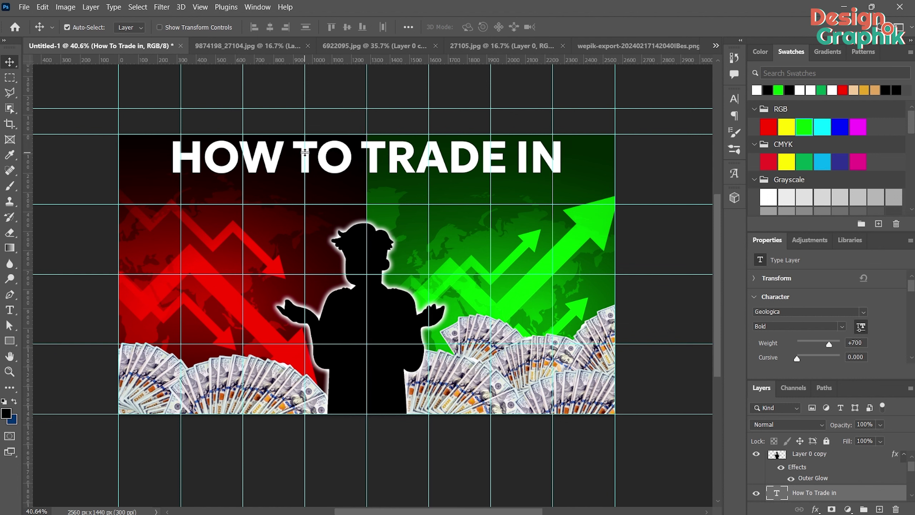
pyautogui.moveTo(335, 153); pyautogui.dragTo(334, 188)
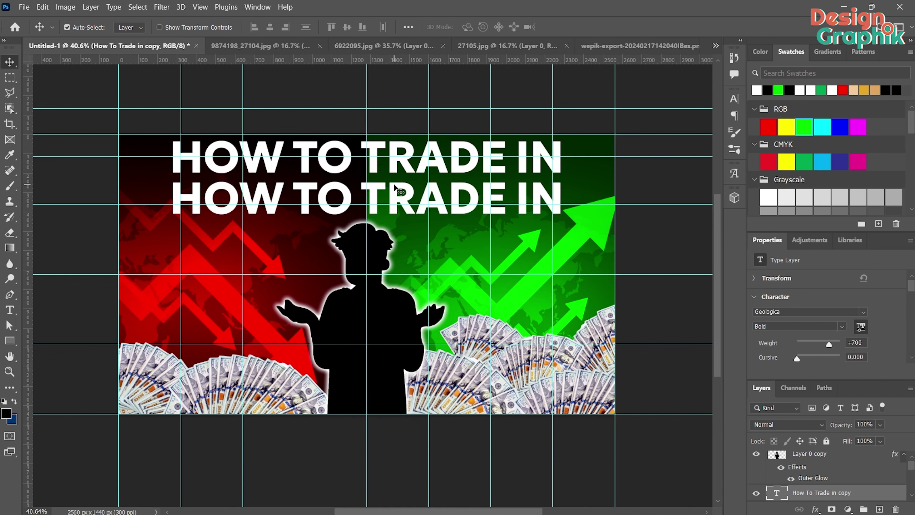
pyautogui.doubleClick(405, 188)
pyautogui.write('2024')
pyautogui.hotkey('ctrl', 'a')
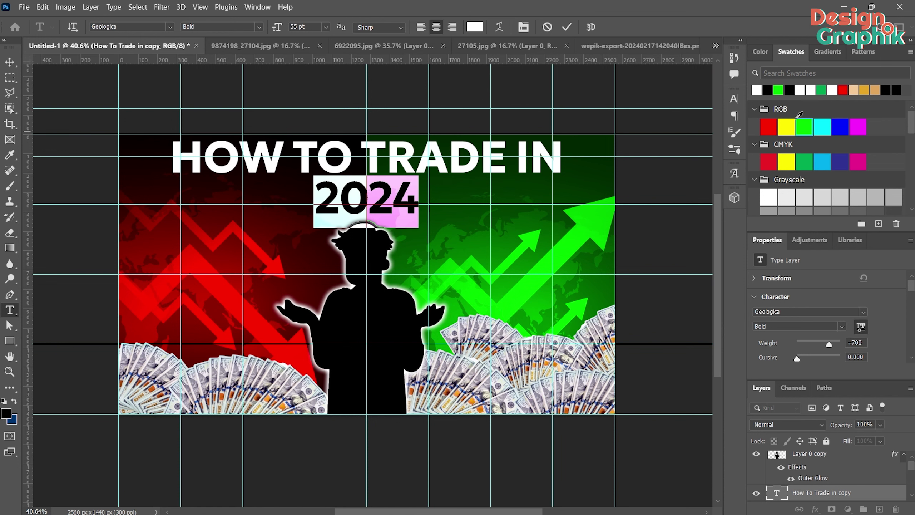
pyautogui.hotkey('ctrl', 't')
pyautogui.press('Return')
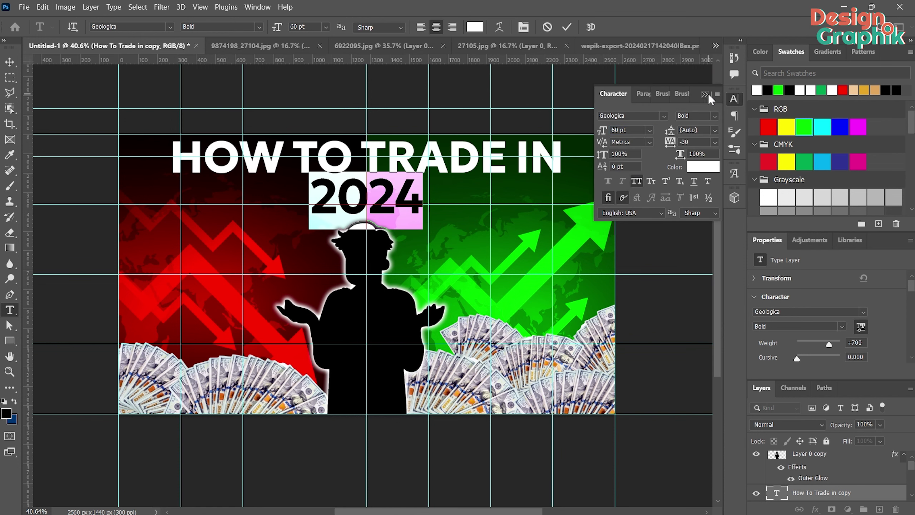
pyautogui.click(734, 99)
# Move 2024 just beneath the title and lower the HOW TO TRADE IN line slightly.
pyautogui.hotkey('ctrl', 'Return')
pyautogui.hotkey('ctrl', ';')
pyautogui.moveTo(368, 197); pyautogui.dragTo(363, 201)
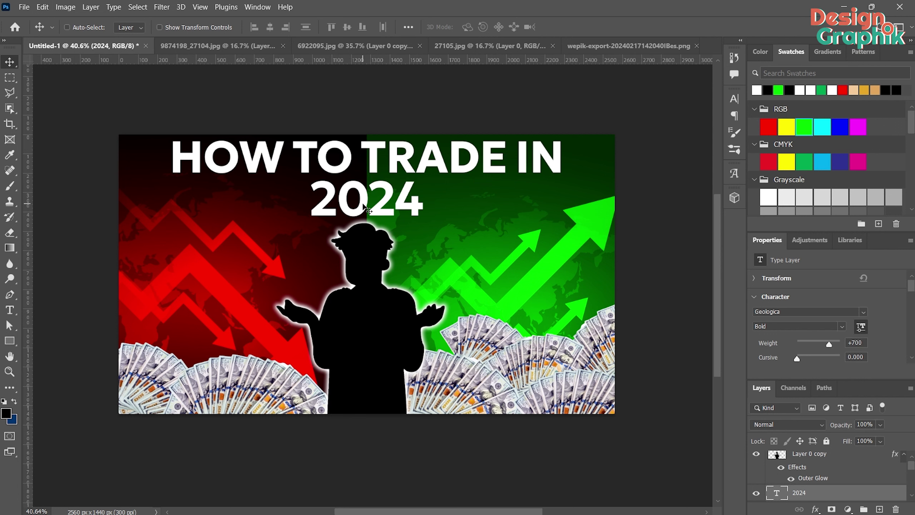
pyautogui.hotkey('ctrl', ';')
pyautogui.hotkey('ctrl', ';')
pyautogui.moveTo(468, 164); pyautogui.dragTo(470, 167)
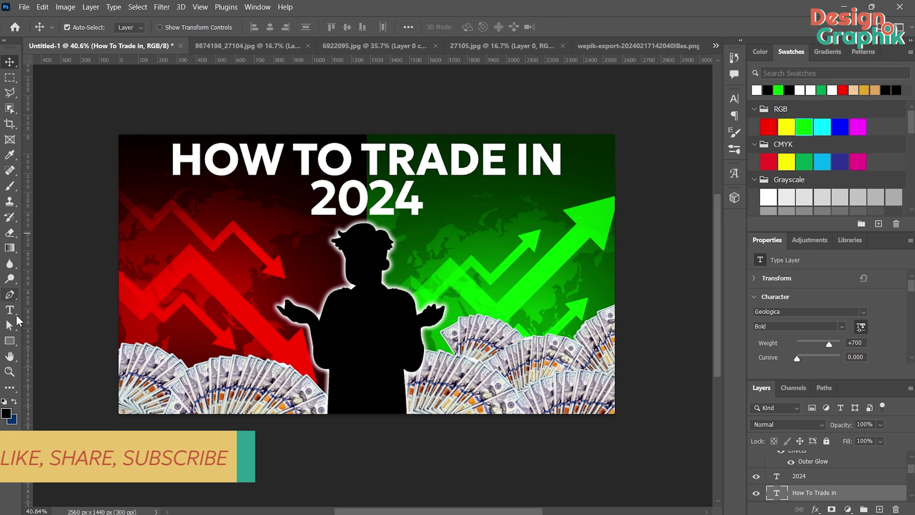
# Draw a rectangle on the green side with white fill and a 3 px outline.
pyautogui.click(10, 340)
pyautogui.moveTo(462, 253); pyautogui.dragTo(543, 295)
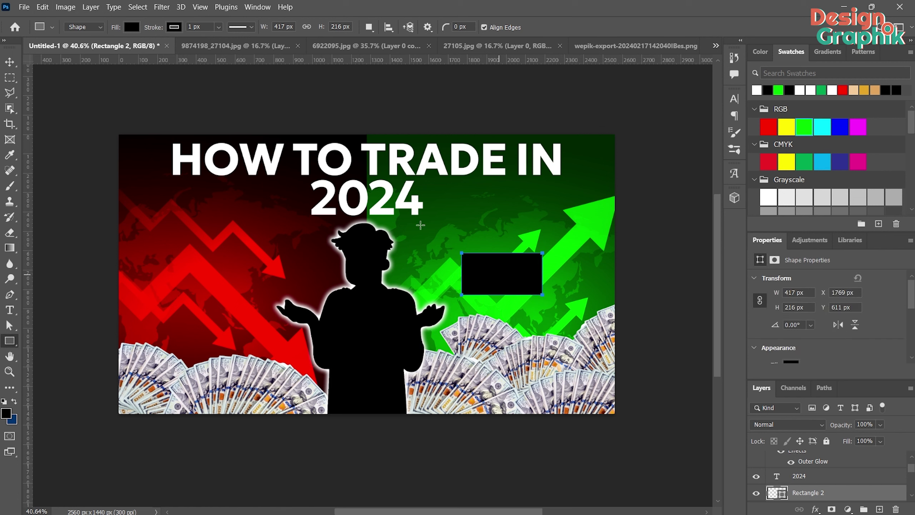
pyautogui.click(129, 27)
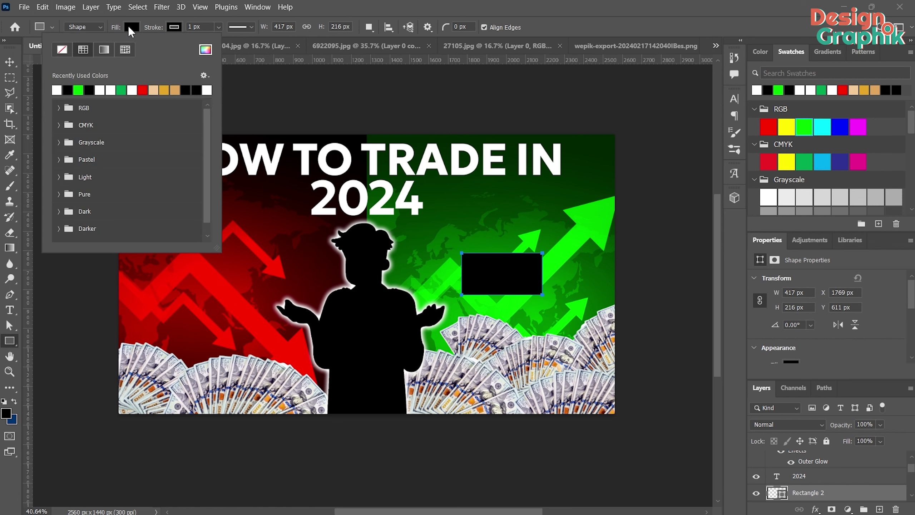
pyautogui.click(56, 90)
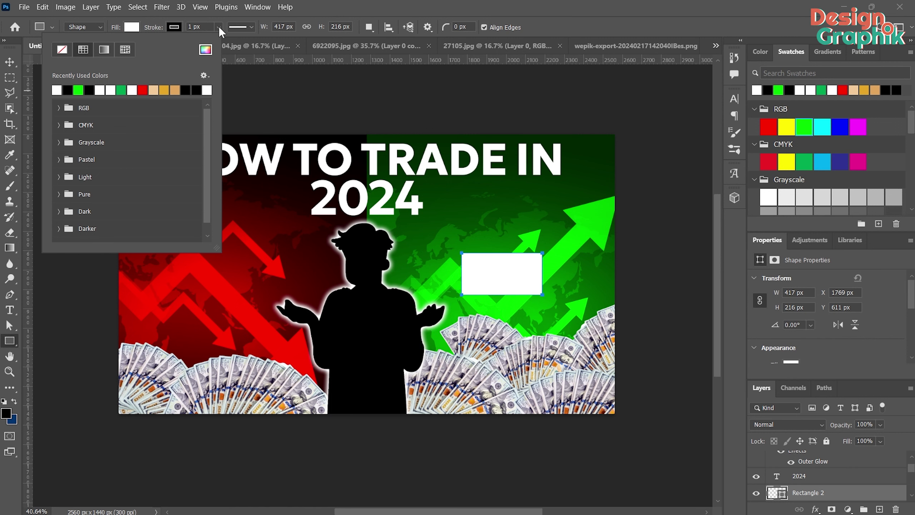
pyautogui.click(219, 27)
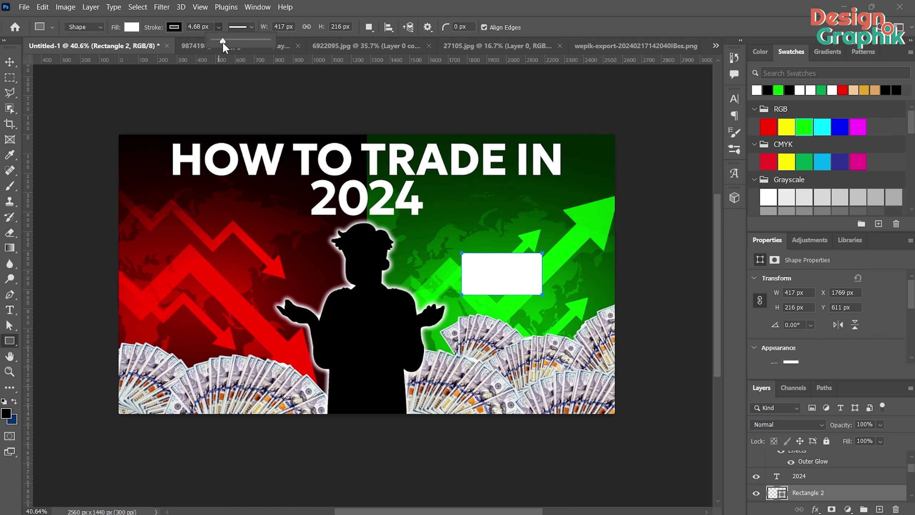
pyautogui.moveTo(222, 42); pyautogui.dragTo(220, 41)
pyautogui.click(199, 23)
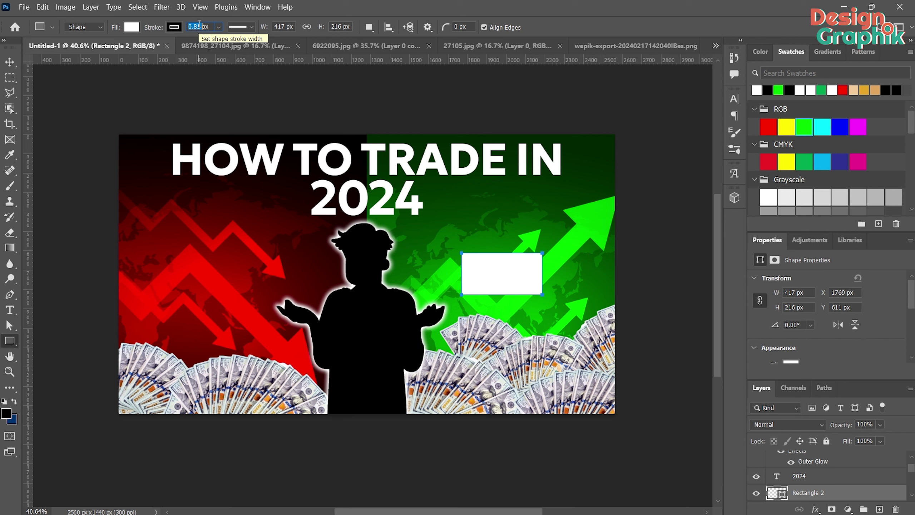
pyautogui.write('3px')
pyautogui.press('Return')
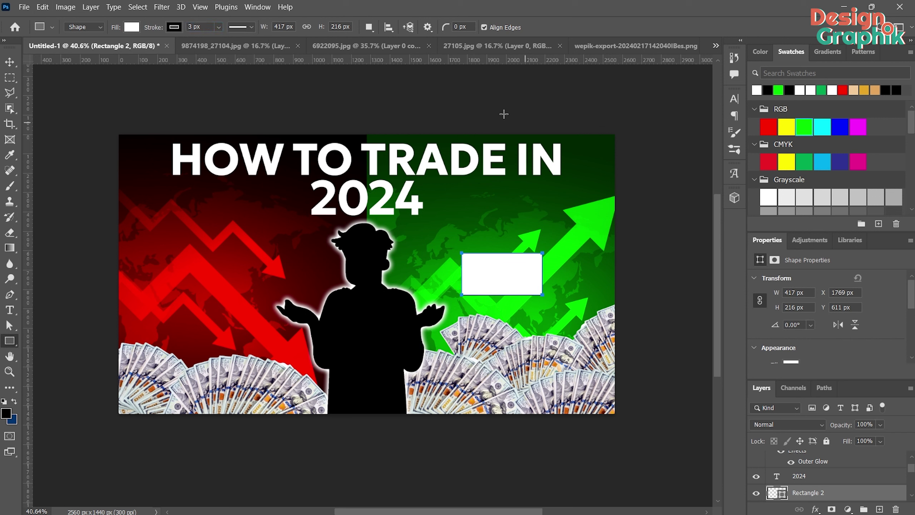
# Duplicate the box onto the red side and enlarge the green-side box.
pyautogui.click(9, 65)
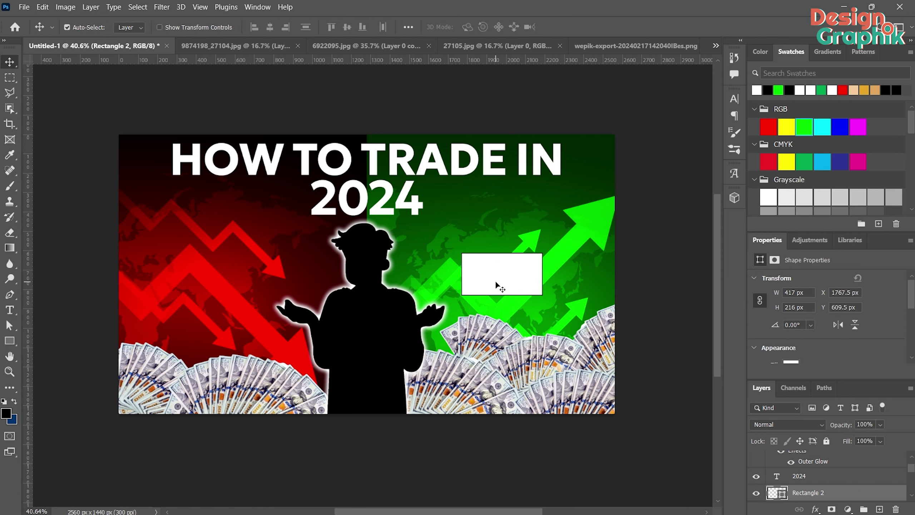
pyautogui.moveTo(496, 285); pyautogui.dragTo(220, 285)
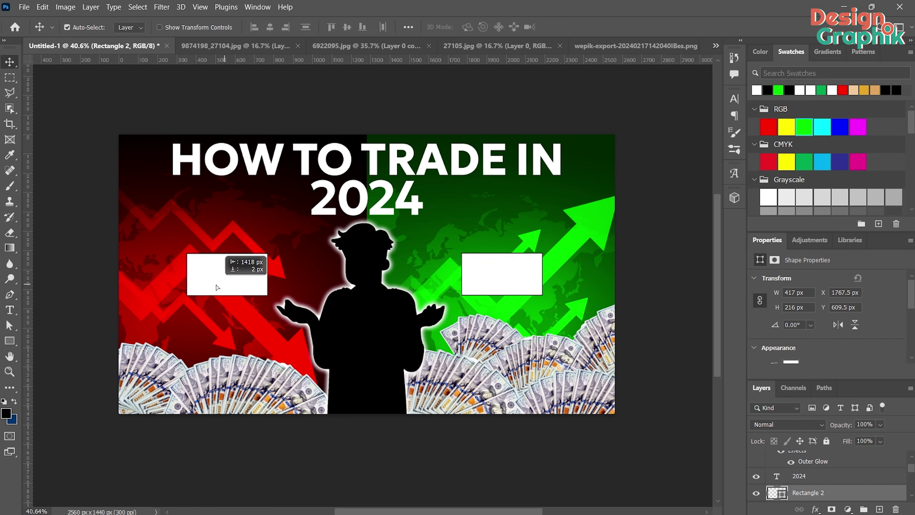
pyautogui.click(517, 277)
pyautogui.hotkey('ctrl', 't')
pyautogui.moveTo(542, 253); pyautogui.dragTo(557, 245)
pyautogui.moveTo(501, 274); pyautogui.dragTo(495, 275)
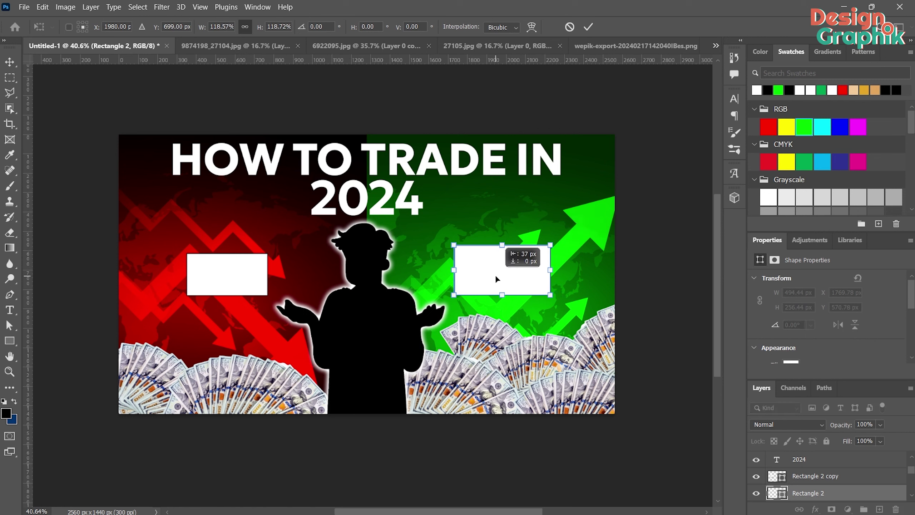
pyautogui.press('Return')
# Resize and reposition the red-side box with the grid shown.
pyautogui.moveTo(233, 277); pyautogui.dragTo(241, 277)
pyautogui.hotkey('ctrl', "'")
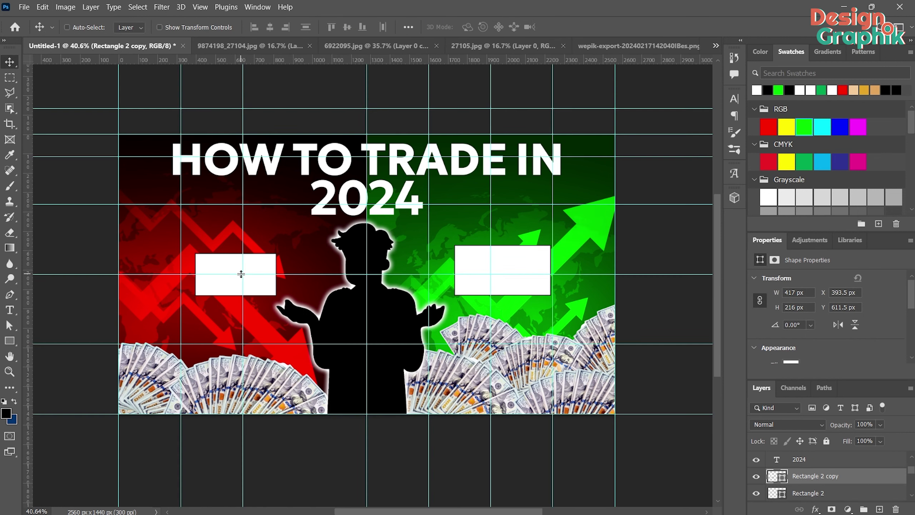
pyautogui.hotkey('ctrl', 't')
pyautogui.moveTo(261, 262); pyautogui.dragTo(261, 254)
pyautogui.moveTo(275, 287); pyautogui.dragTo(286, 293)
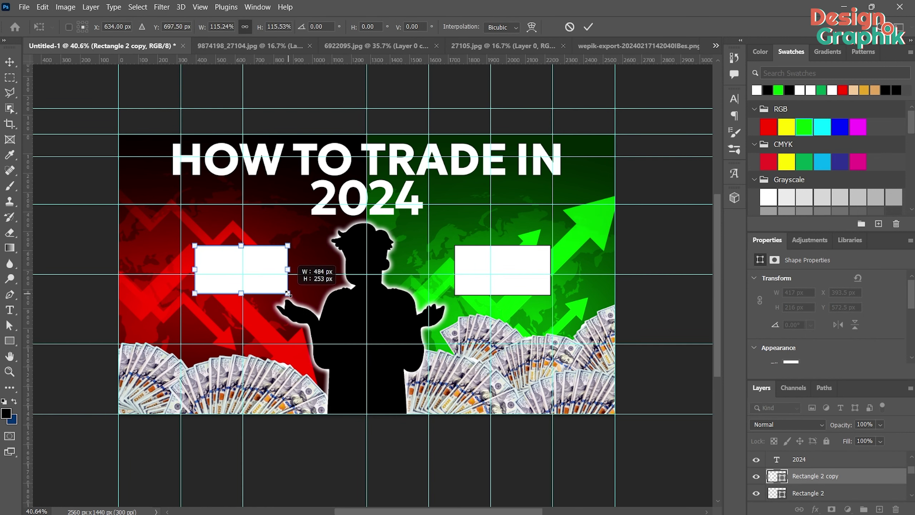
pyautogui.moveTo(259, 261); pyautogui.dragTo(260, 266)
pyautogui.moveTo(288, 293); pyautogui.dragTo(291, 294)
pyautogui.moveTo(271, 259); pyautogui.dragTo(255, 265)
pyautogui.press('Return')
# Align the two boxes with each other, then hide the grid.
pyautogui.moveTo(500, 263); pyautogui.dragTo(470, 262)
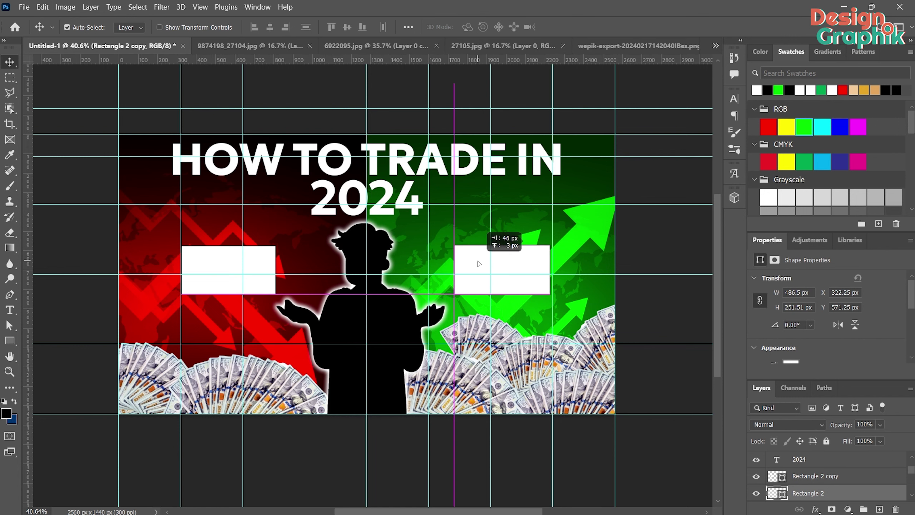
pyautogui.moveTo(249, 249); pyautogui.dragTo(253, 249)
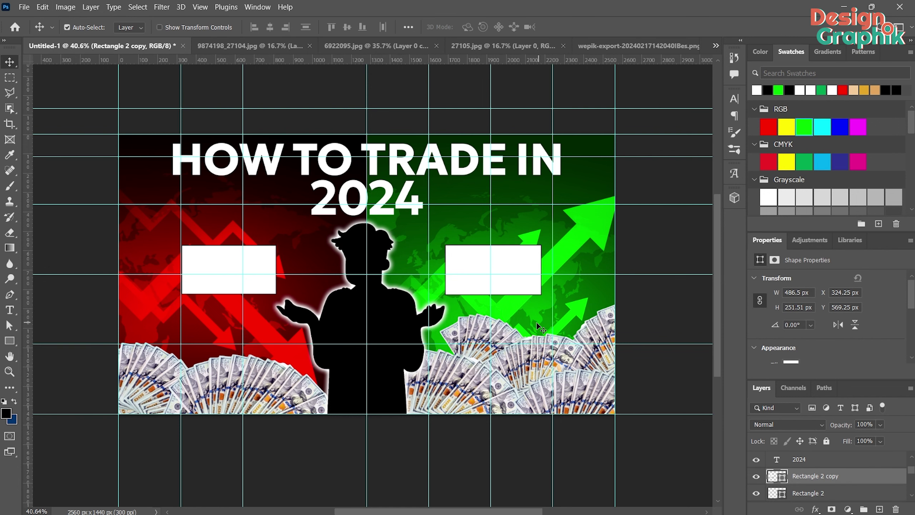
pyautogui.hotkey('ctrl', ';')
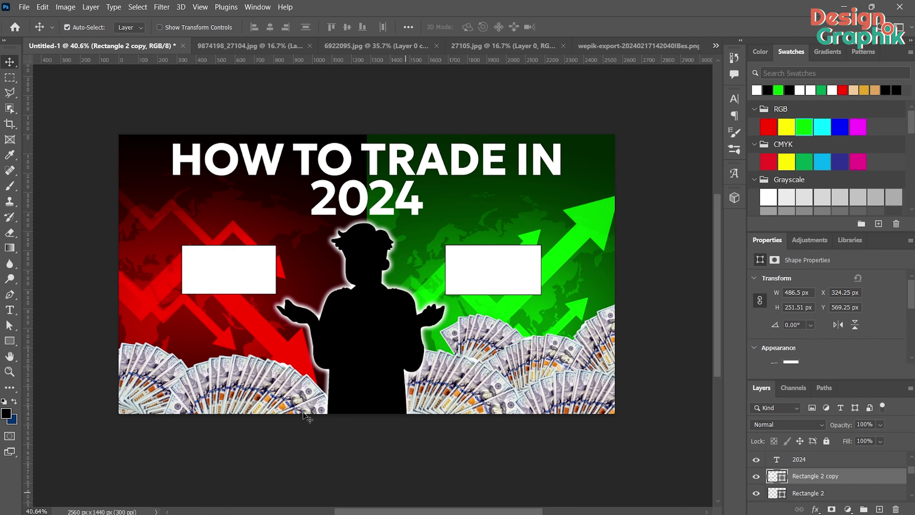
pyautogui.click(10, 310)
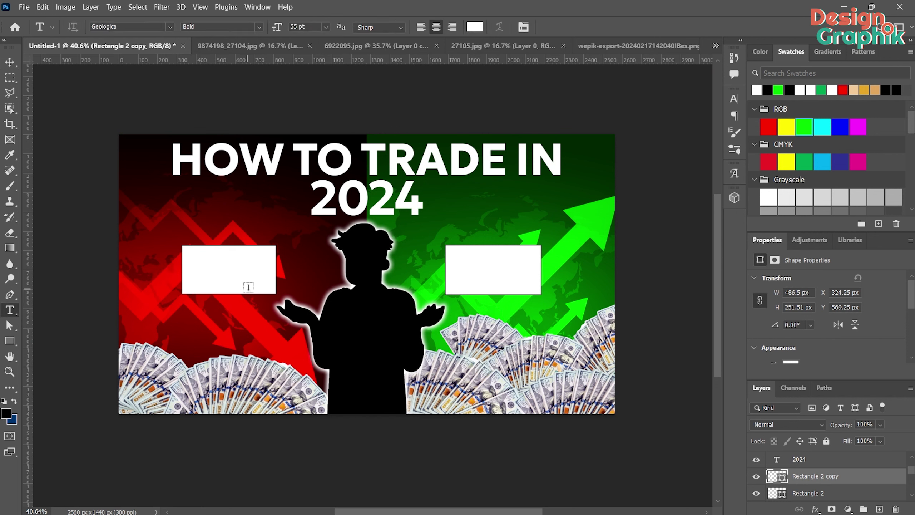
# Type '$1K' in the left box and colour it black.
pyautogui.click(212, 271)
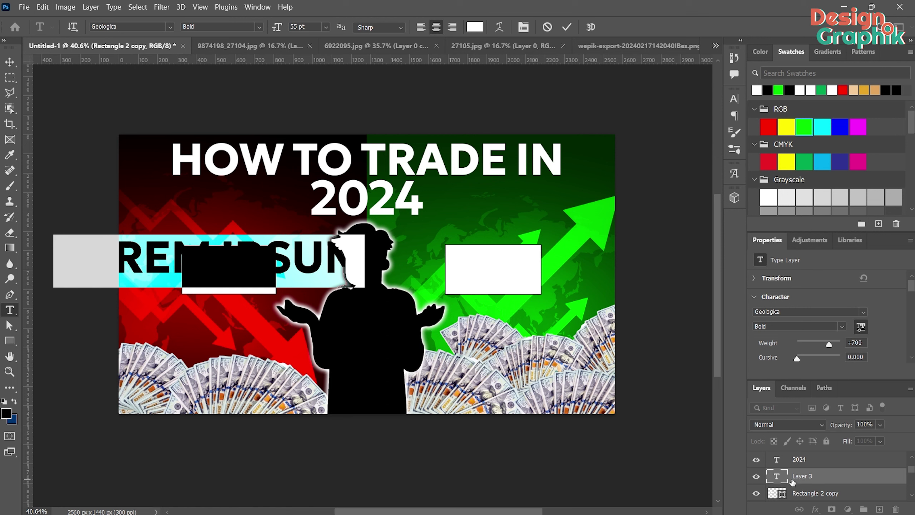
pyautogui.click(734, 98)
pyautogui.write('$1K')
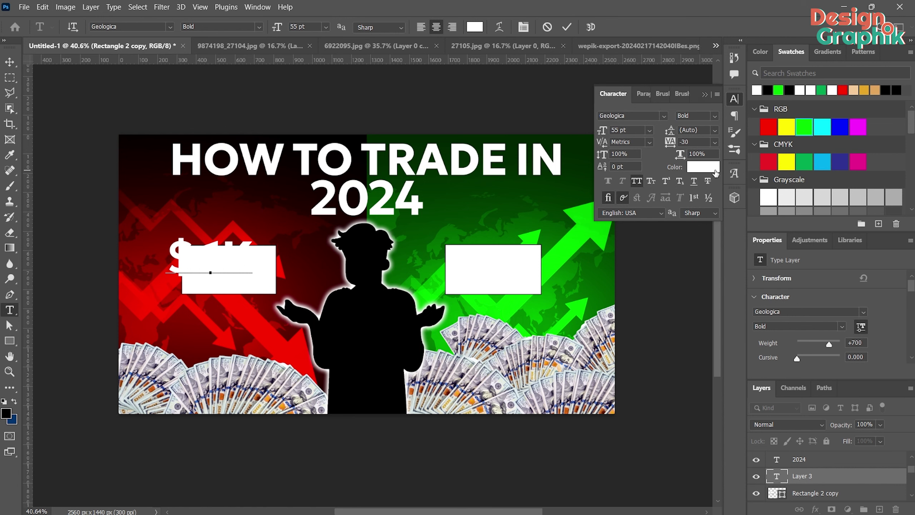
pyautogui.click(703, 167)
pyautogui.moveTo(507, 190); pyautogui.dragTo(350, 353)
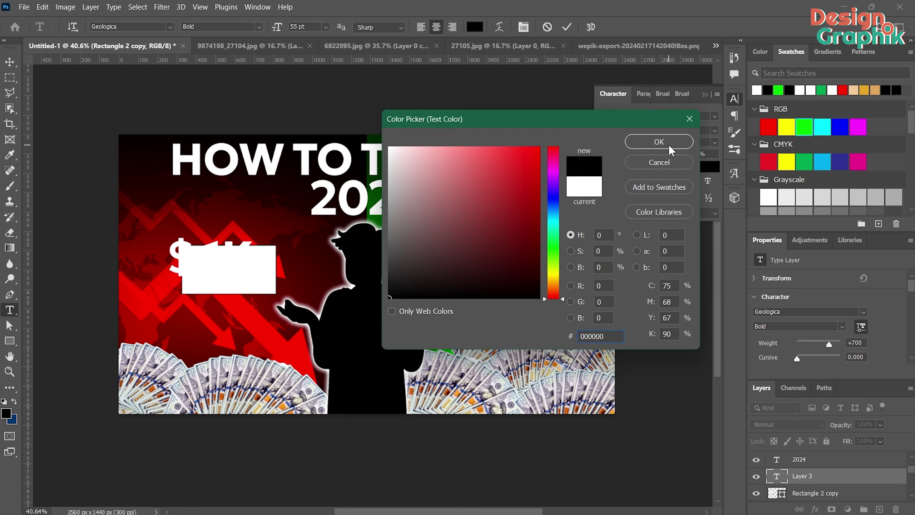
pyautogui.click(658, 142)
pyautogui.hotkey('ctrl', 'a')
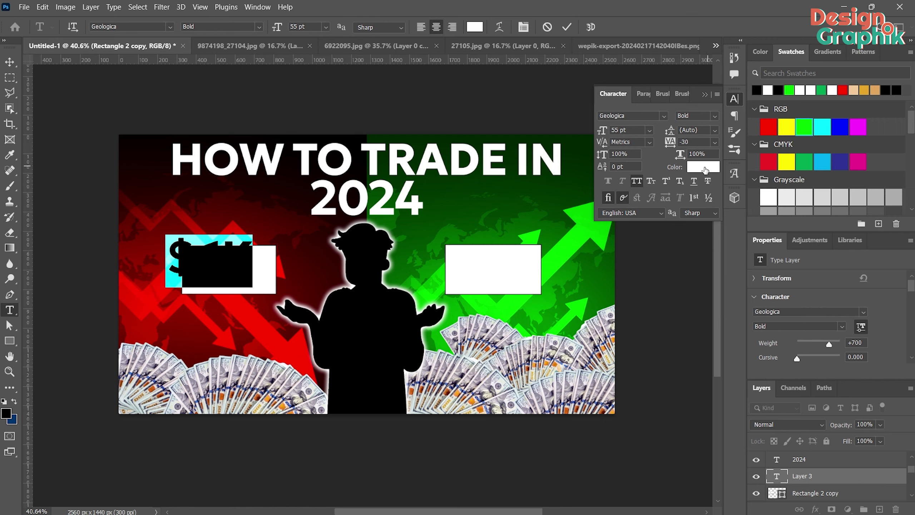
pyautogui.click(703, 166)
pyautogui.moveTo(433, 252); pyautogui.dragTo(432, 310)
pyautogui.click(660, 141)
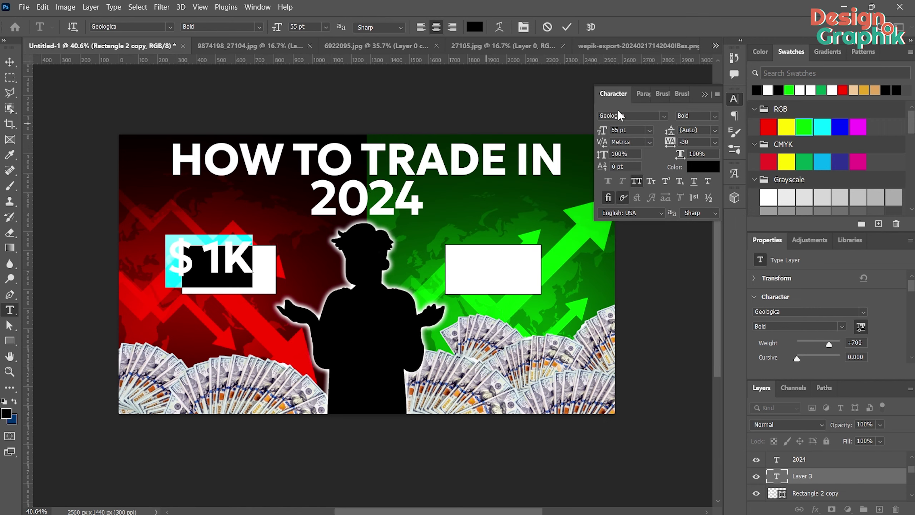
# Set the $1K font to Consolas Italic and centre it in the left box.
pyautogui.click(663, 115)
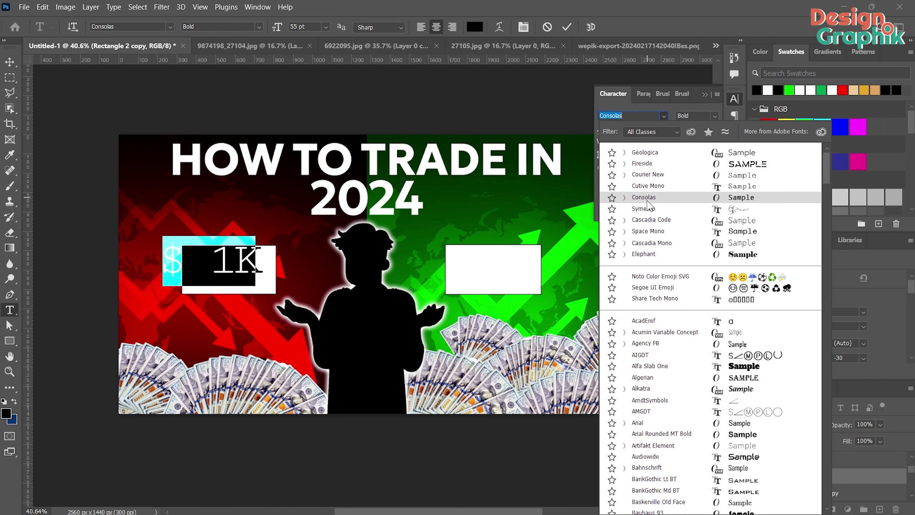
pyautogui.click(624, 198)
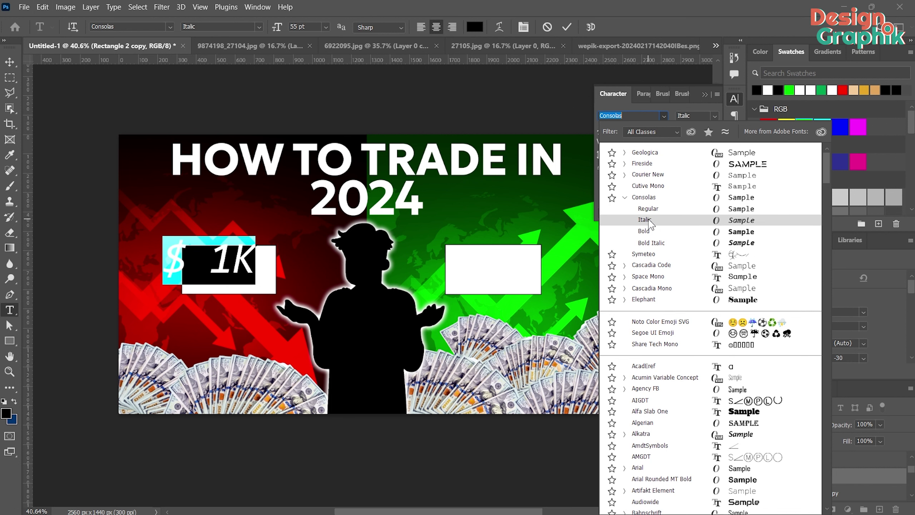
pyautogui.click(645, 220)
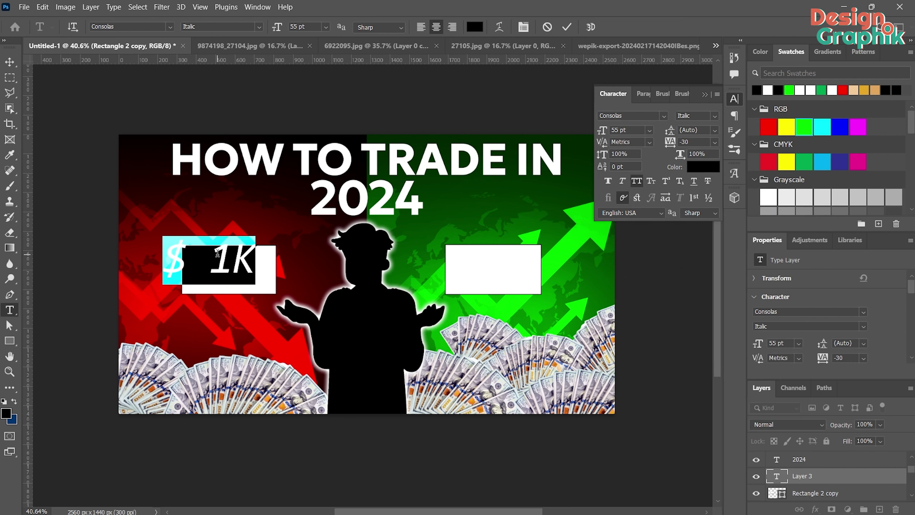
pyautogui.press('ctrl')
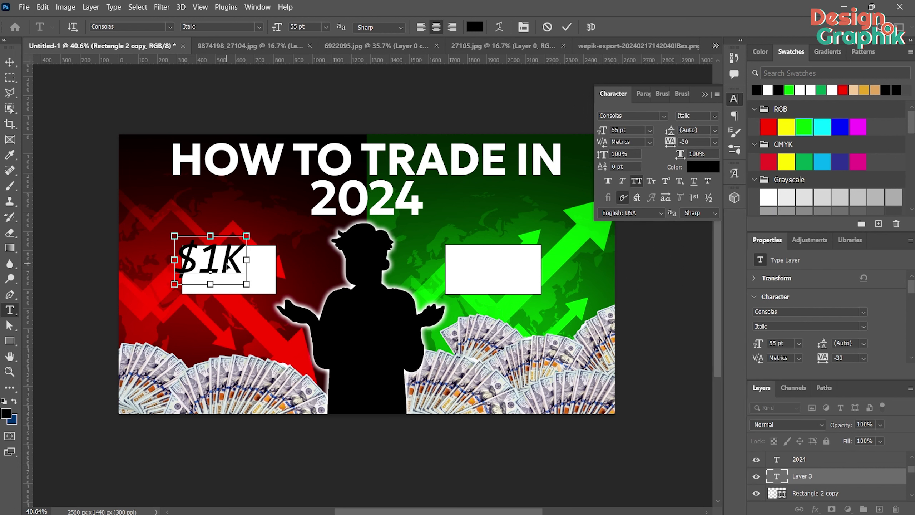
pyautogui.click(227, 266)
pyautogui.click(10, 61)
pyautogui.moveTo(214, 261); pyautogui.dragTo(227, 275)
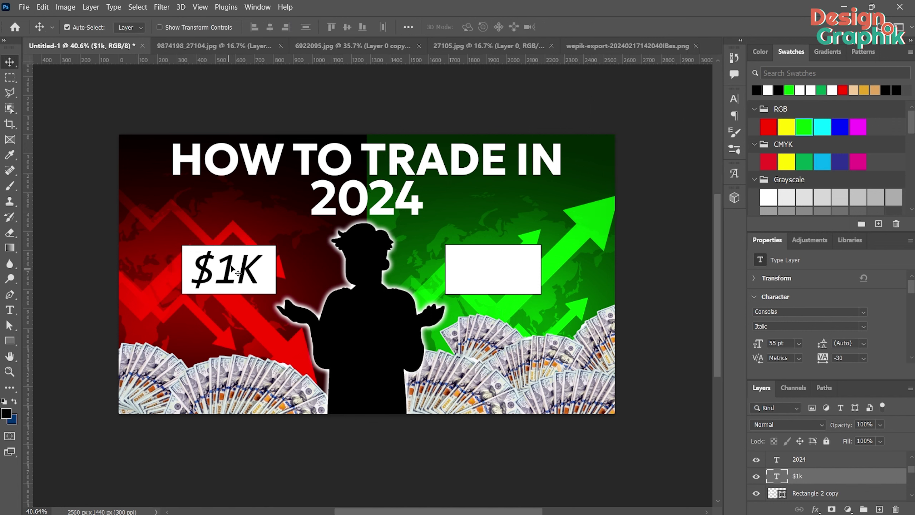
# Copy the $1K label into the right box and change it to '$1M'.
pyautogui.moveTo(227, 272); pyautogui.dragTo(493, 273)
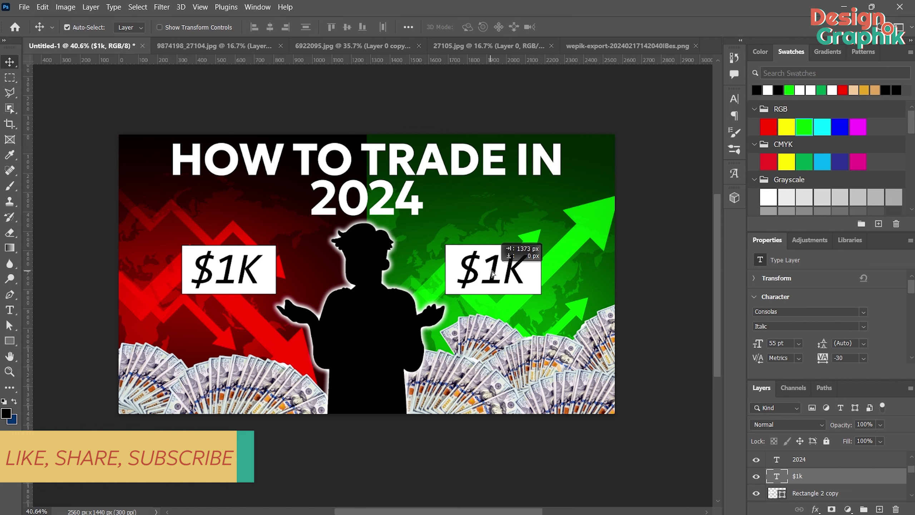
pyautogui.doubleClick(526, 269)
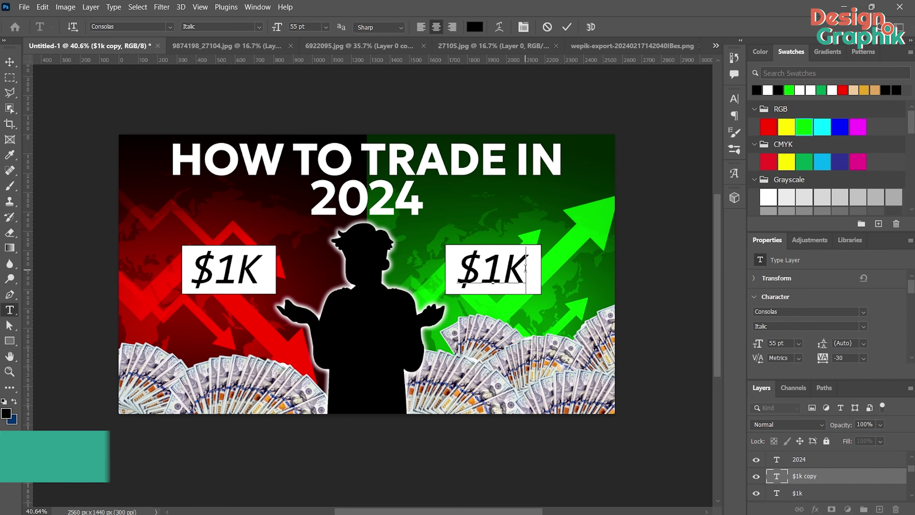
pyautogui.press('BackSpace')
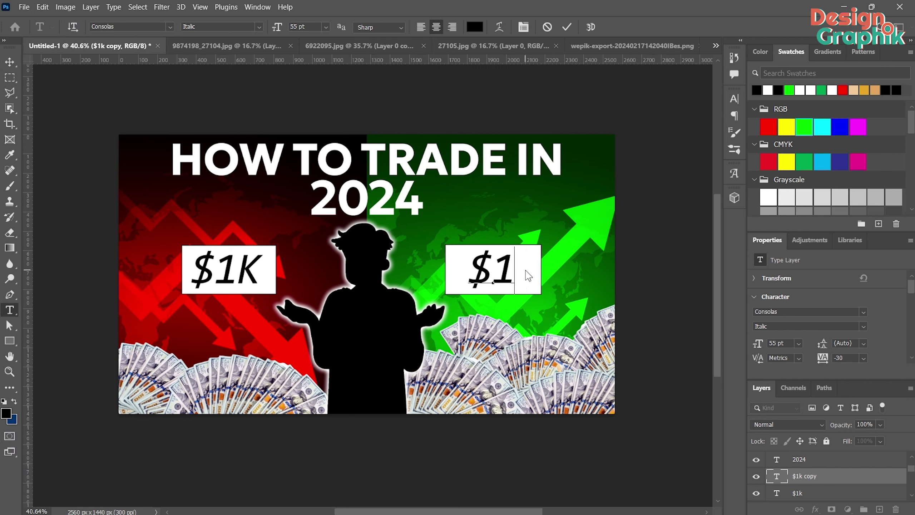
pyautogui.write('M')
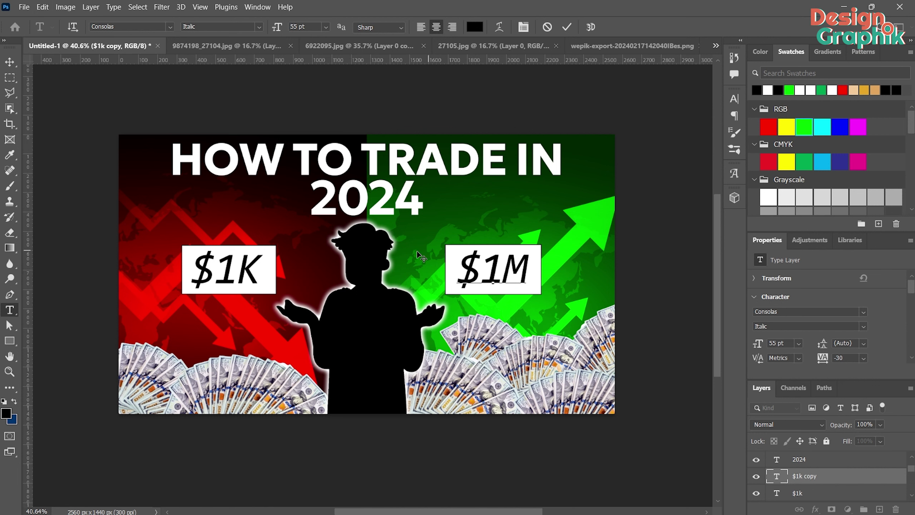
pyautogui.click(9, 61)
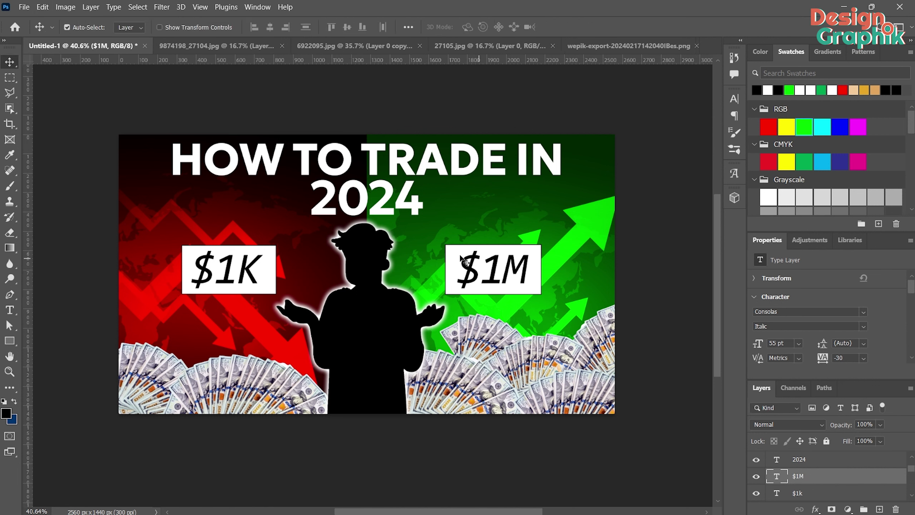
pyautogui.click(461, 257)
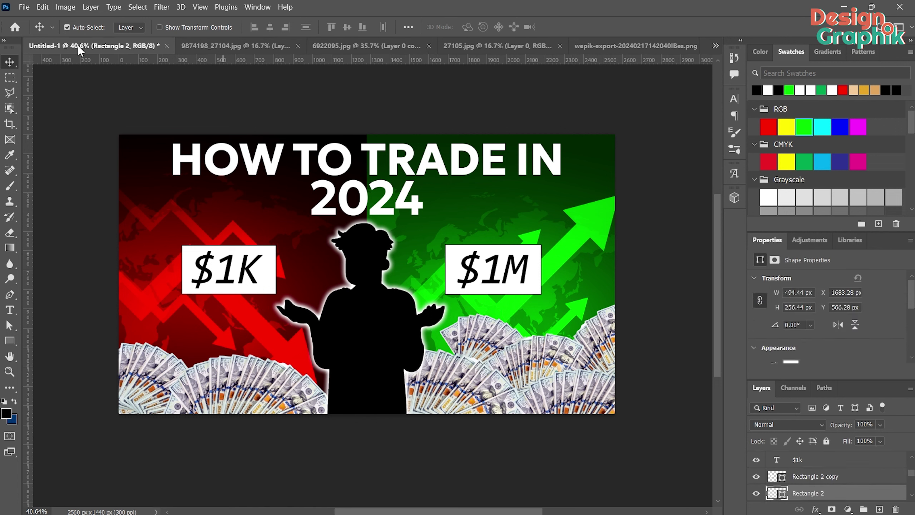
# Set the $1M box's outline width to 4 px.
pyautogui.click(9, 340)
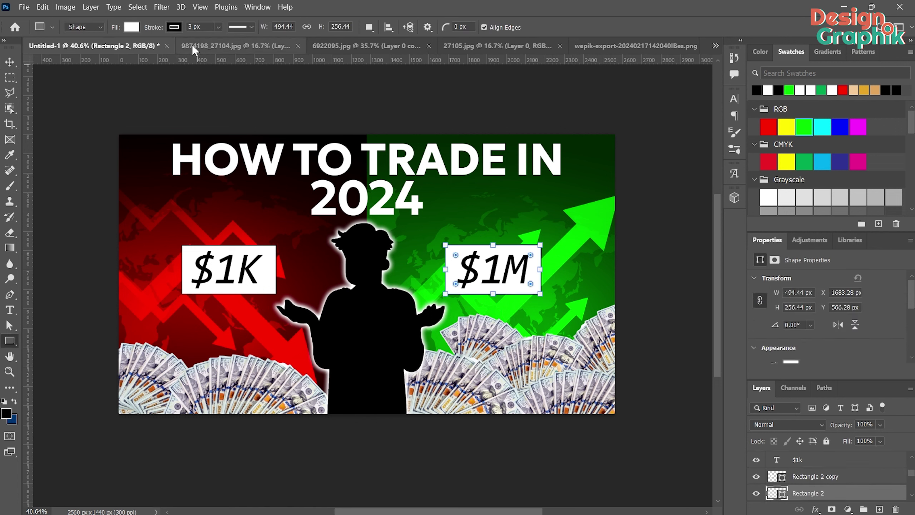
pyautogui.click(220, 27)
pyautogui.click(252, 27)
pyautogui.click(220, 27)
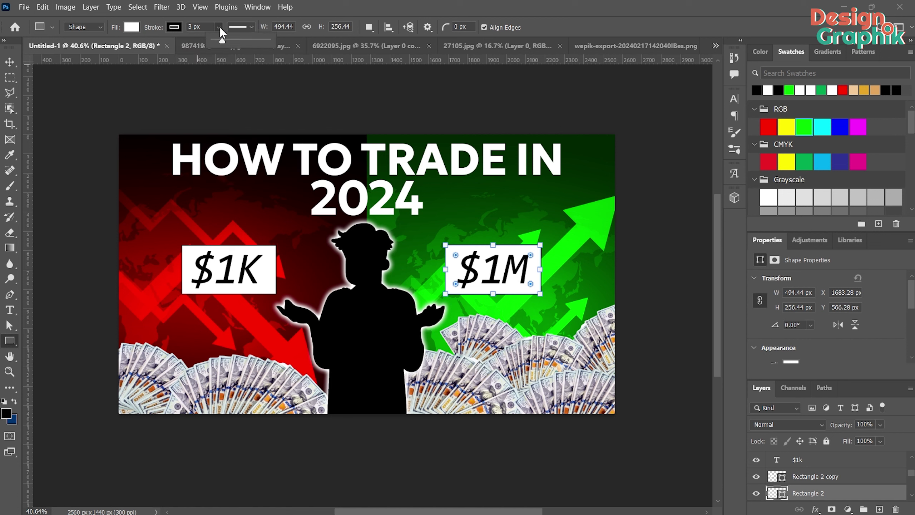
pyautogui.moveTo(224, 43); pyautogui.dragTo(223, 46)
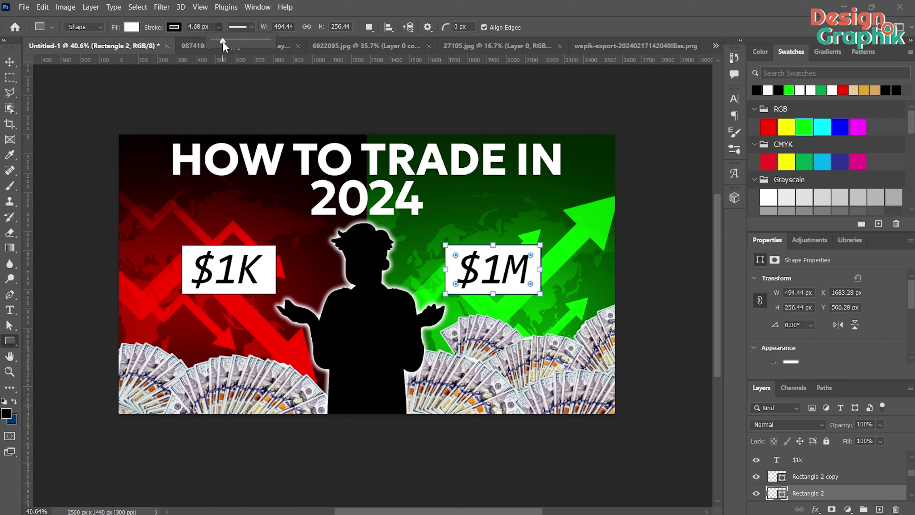
pyautogui.doubleClick(197, 23)
pyautogui.write('4')
pyautogui.press('Return')
# Give the $1K box a matching 4 px outline.
pyautogui.click(10, 61)
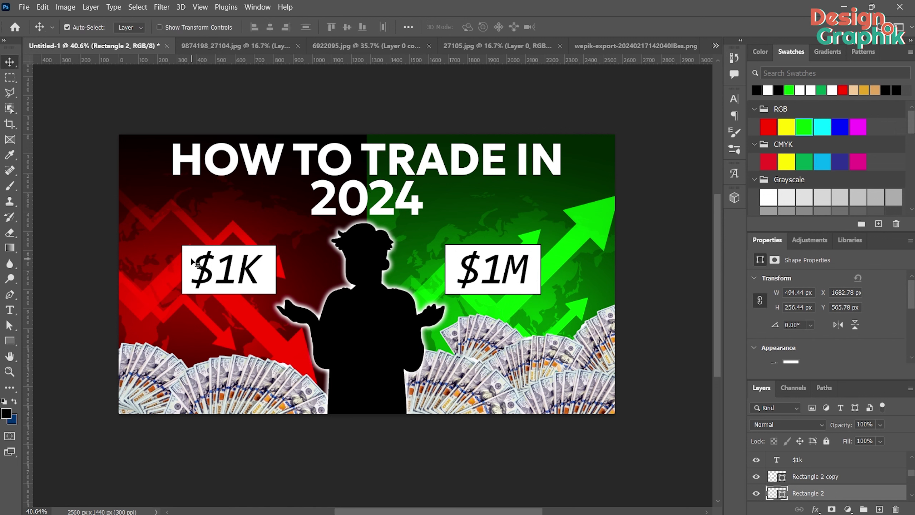
pyautogui.click(195, 263)
pyautogui.click(9, 341)
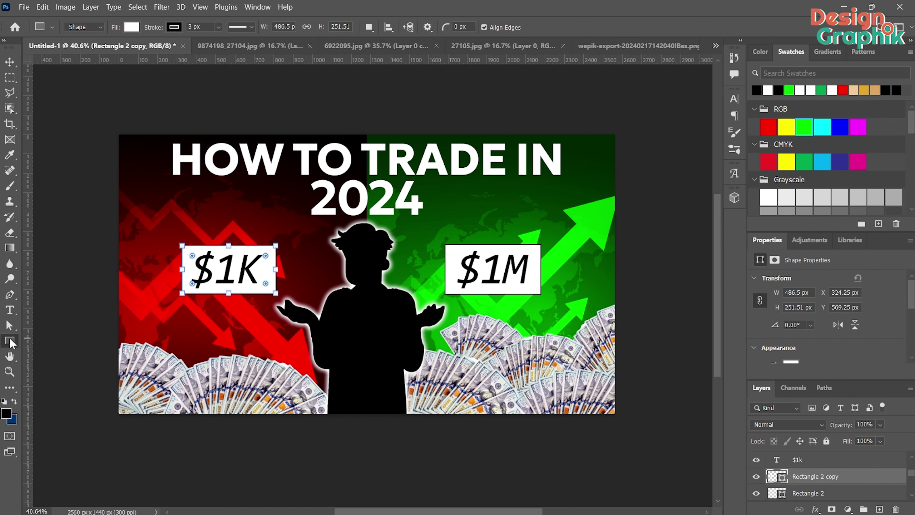
pyautogui.click(218, 27)
pyautogui.moveTo(225, 40); pyautogui.dragTo(229, 41)
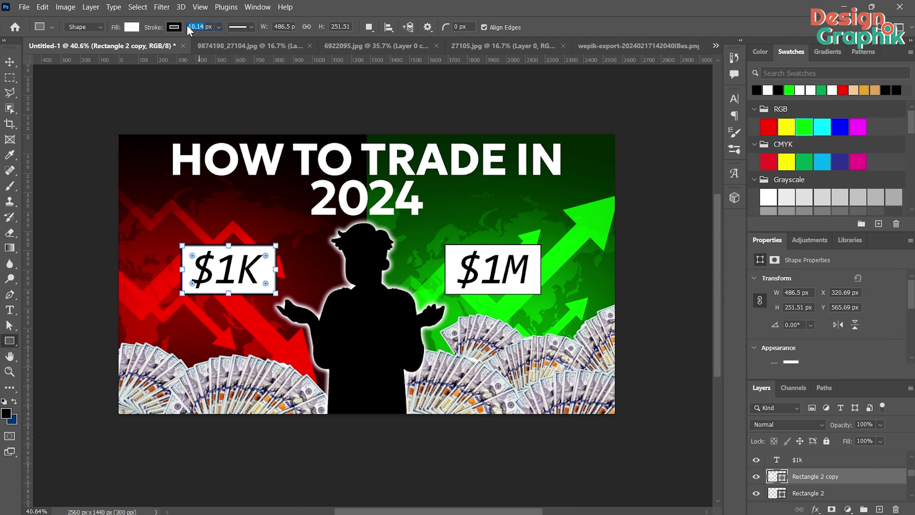
pyautogui.press('Return')
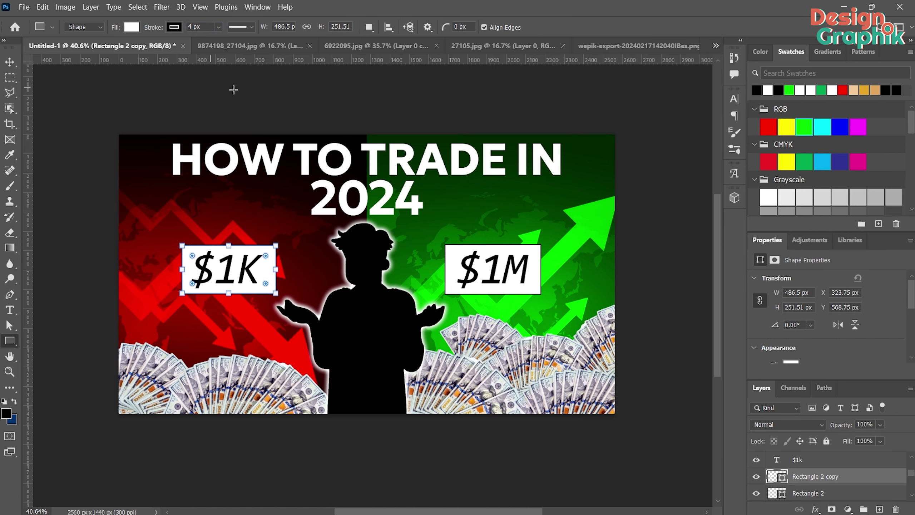
pyautogui.click(10, 62)
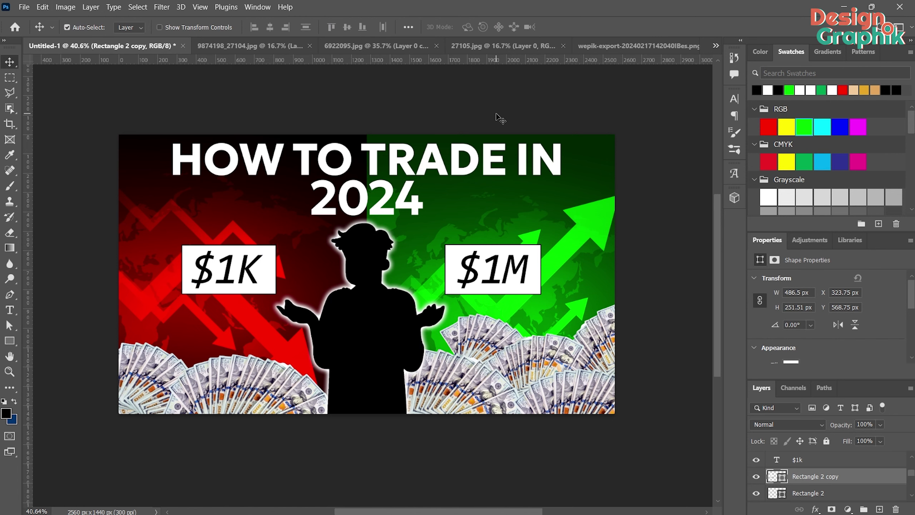
pyautogui.scroll(3, 500, 118)
pyautogui.scroll(-1, 504, 253)
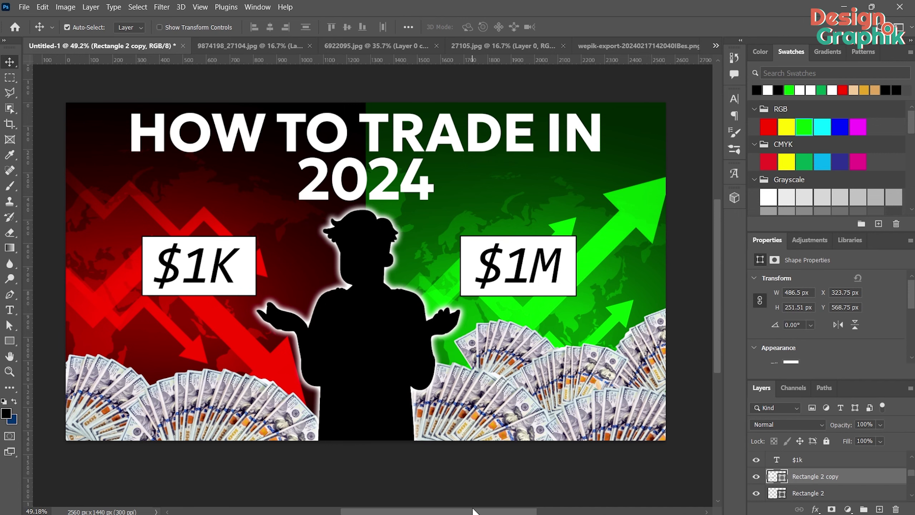
pyautogui.moveTo(472, 512); pyautogui.dragTo(467, 512)
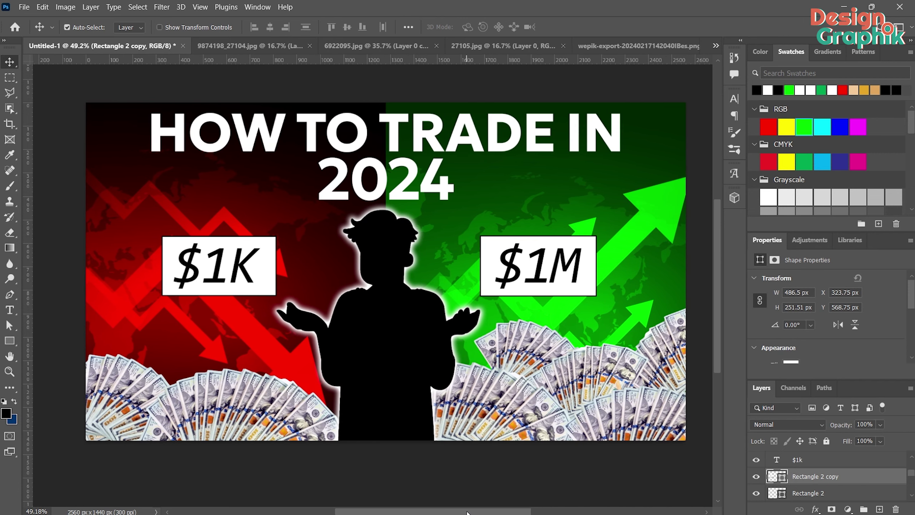
pyautogui.click(562, 259)
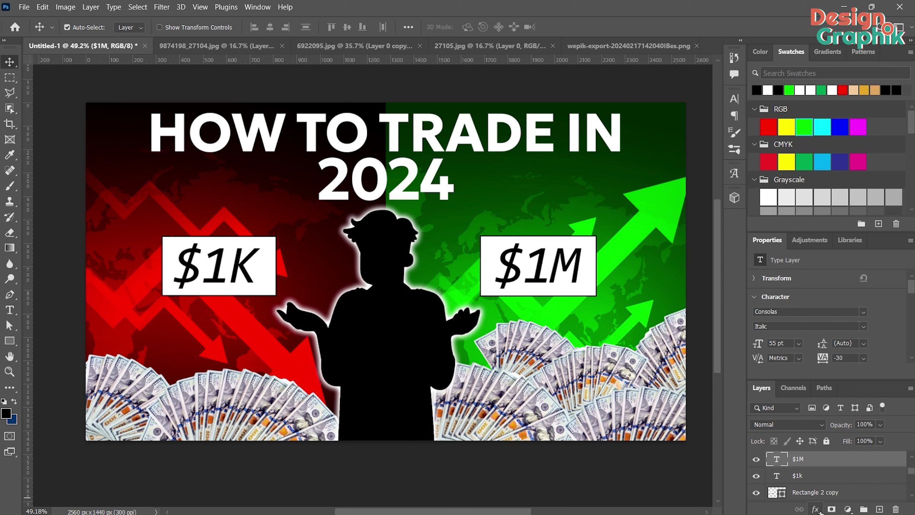
# Apply a white Pin Light outer glow, size 32 px, to the price boxes.
pyautogui.click(815, 508)
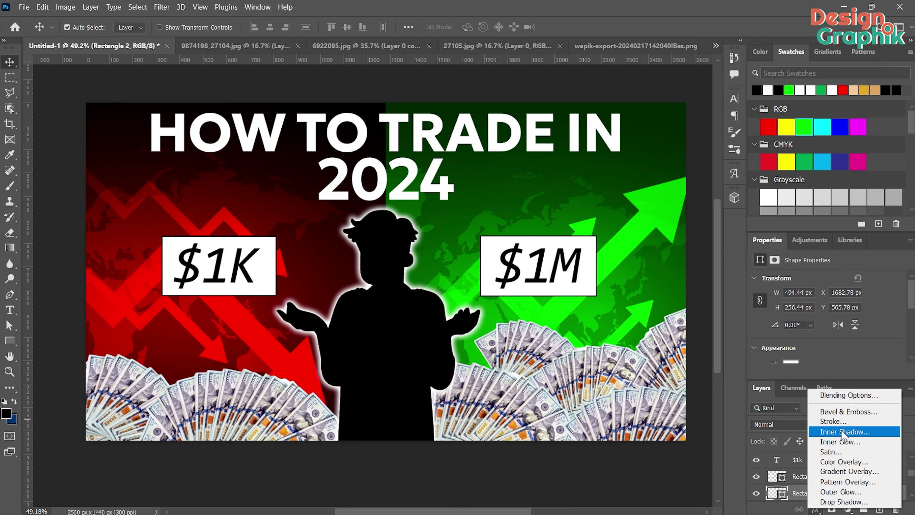
pyautogui.click(850, 494)
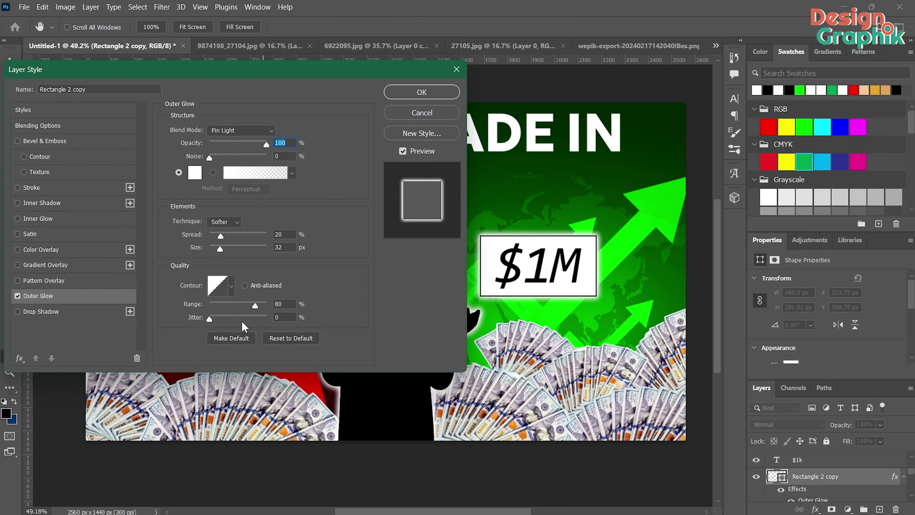
pyautogui.click(432, 92)
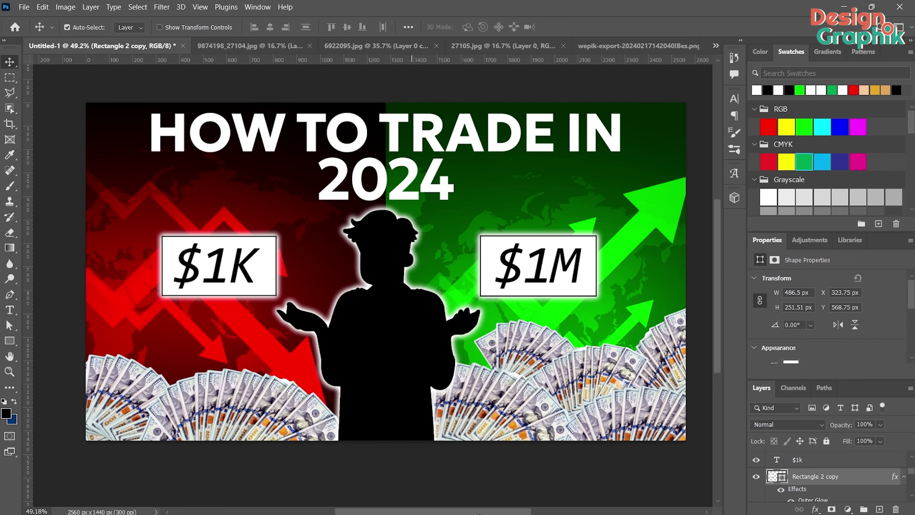
pyautogui.scroll(-3, 402, 509)
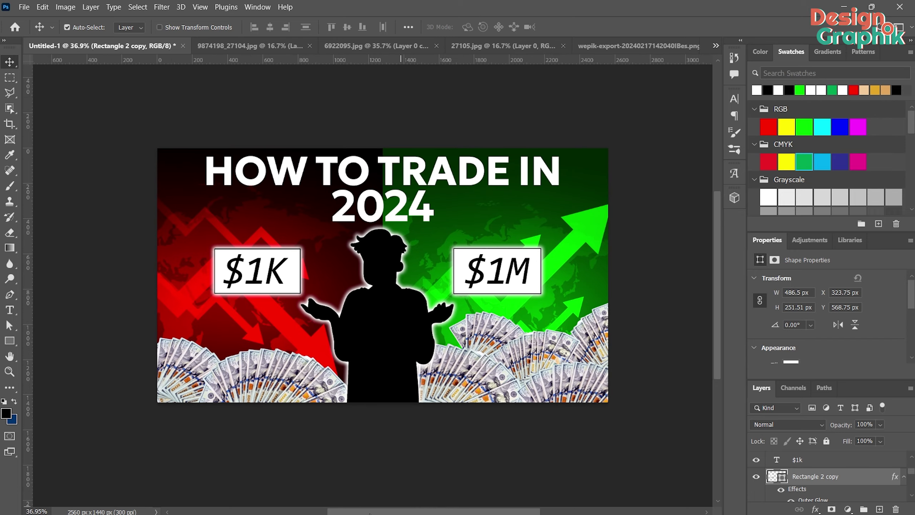
# Return to the silhouette image and select the question mark's red dot.
pyautogui.click(619, 46)
pyautogui.click(427, 46)
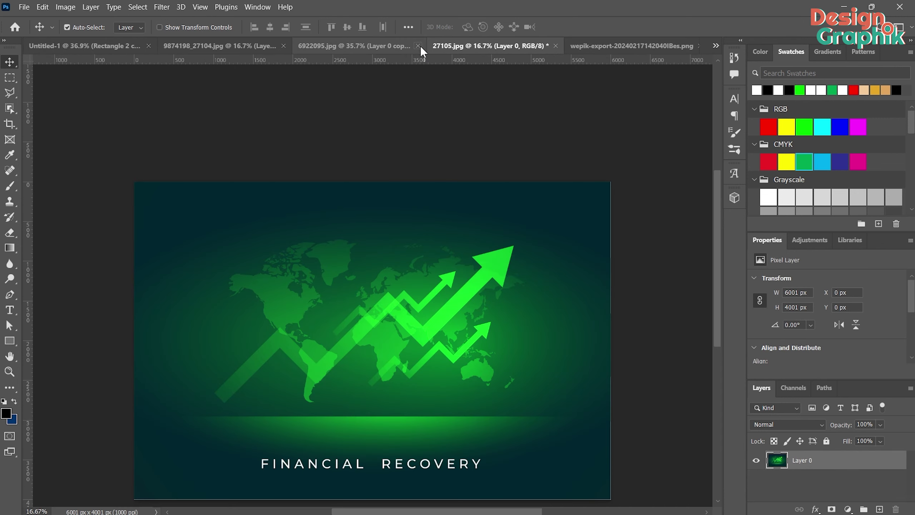
pyautogui.click(344, 46)
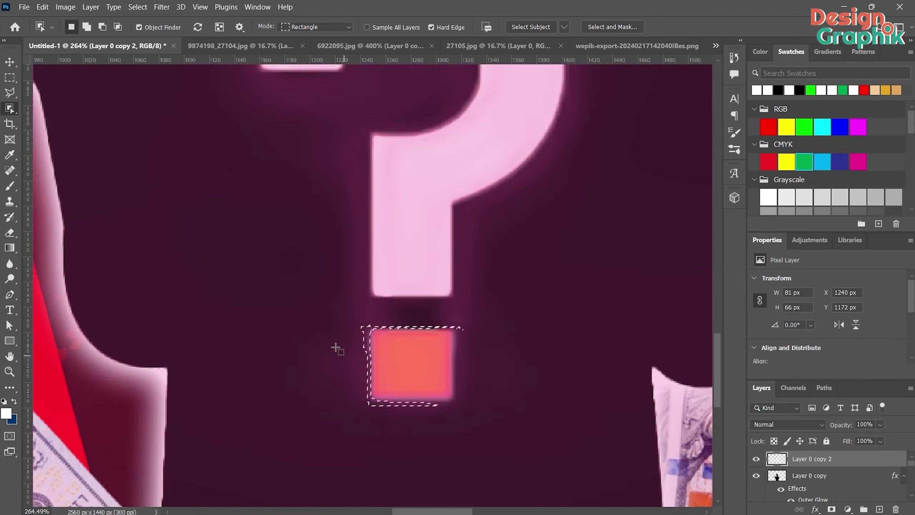
pyautogui.moveTo(362, 324); pyautogui.dragTo(465, 402)
pyautogui.rightClick(12, 114)
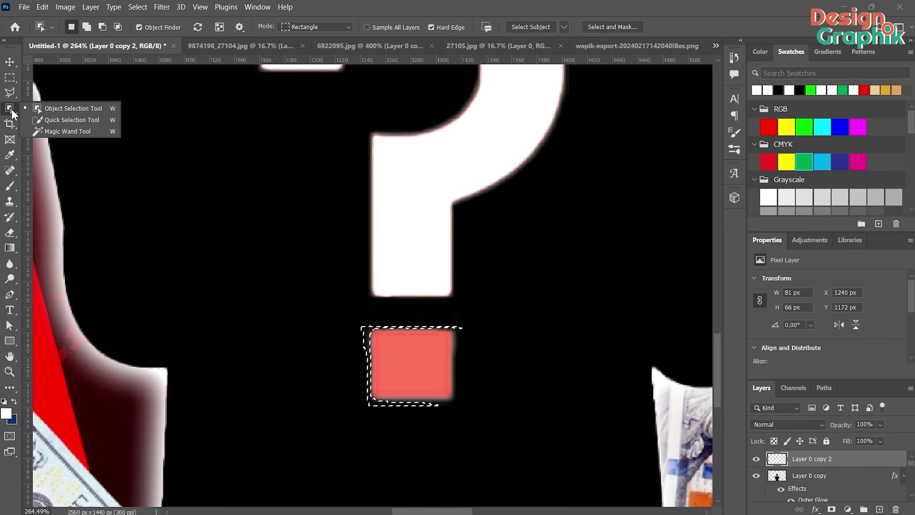
pyautogui.click(67, 132)
pyautogui.click(403, 370)
pyautogui.rightClick(11, 109)
pyautogui.click(72, 120)
pyautogui.click(393, 345)
# Fill the selected dot with white and deselect.
pyautogui.hotkey('ctrl', '0')
pyautogui.scroll(10, 362, 368)
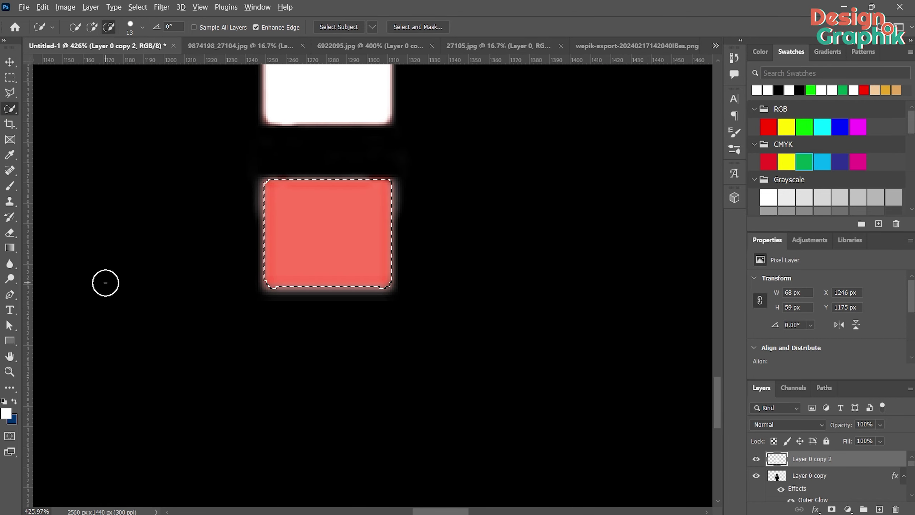
pyautogui.hotkey('alt', 'BackSpace')
pyautogui.hotkey('ctrl', 'd')
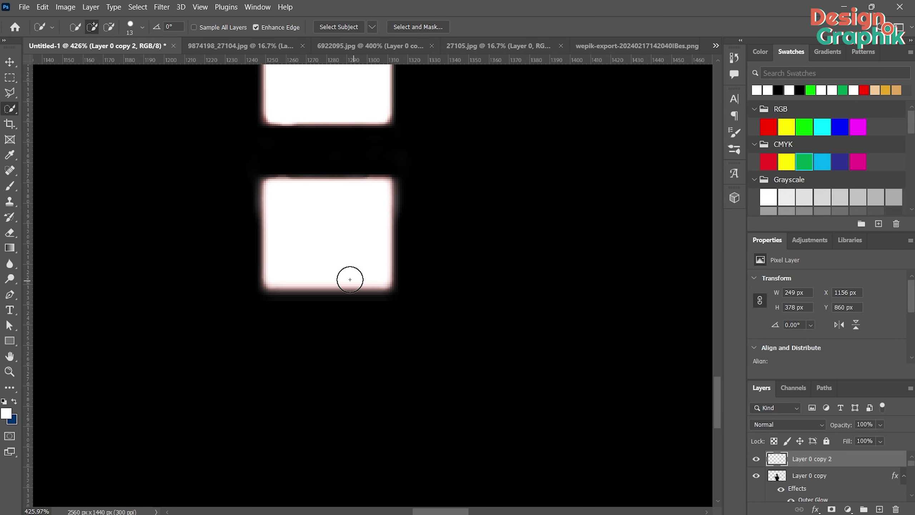
pyautogui.scroll(-4, 352, 271)
pyautogui.scroll(-4, 353, 269)
pyautogui.scroll(-2, 365, 239)
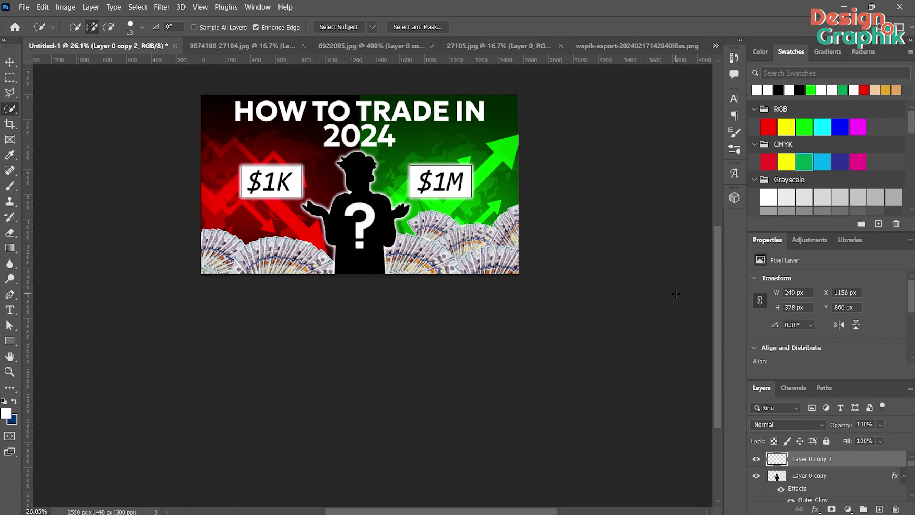
pyautogui.moveTo(715, 317); pyautogui.dragTo(717, 279)
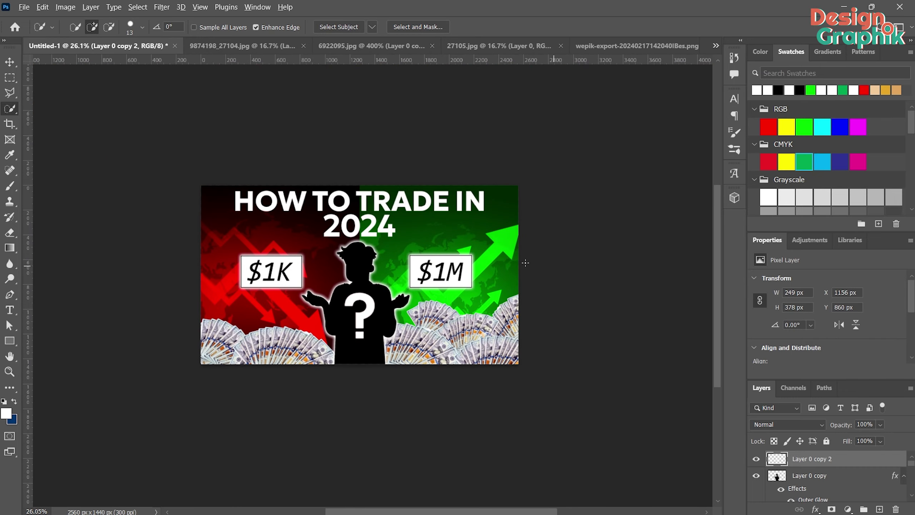
pyautogui.scroll(2, 525, 263)
pyautogui.scroll(2, 643, 313)
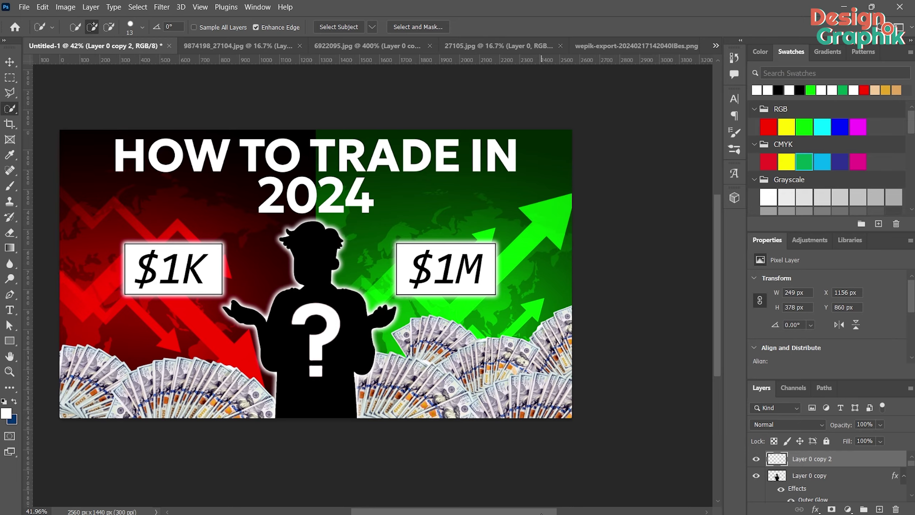